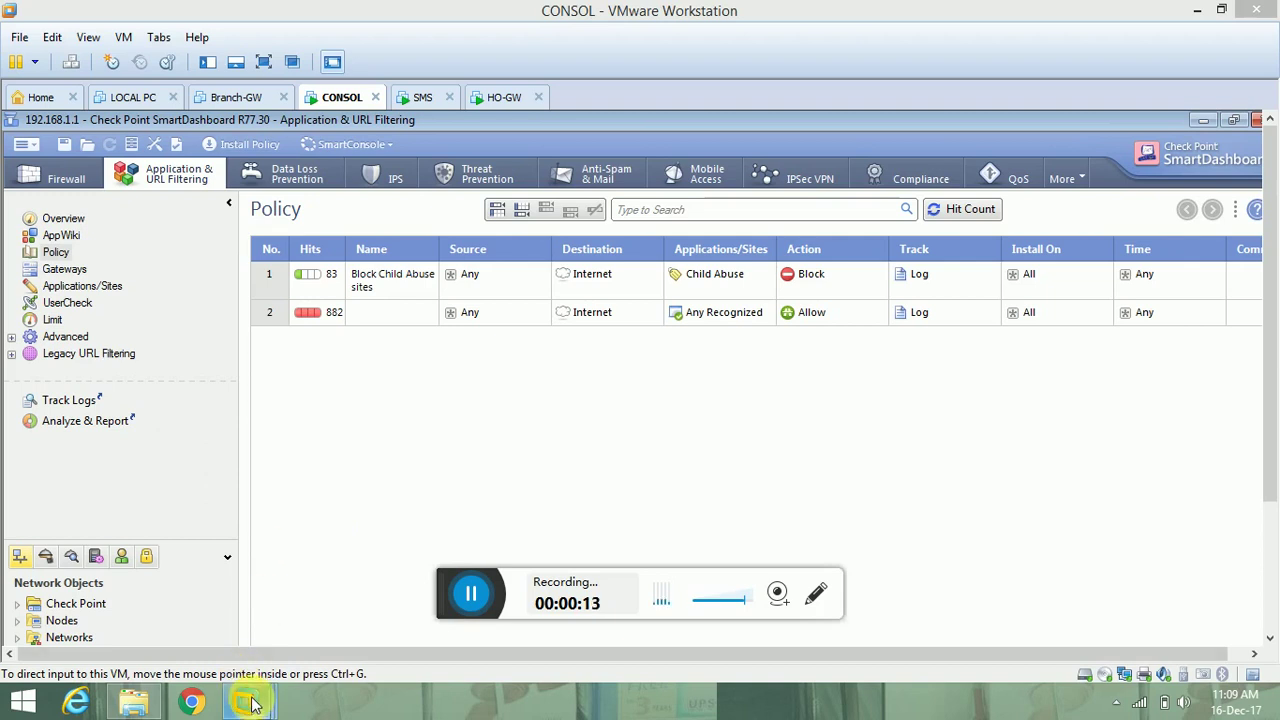
Switch the VM to full screen and minimize SmartDashboard to reveal the Windows desktop
{"action": "left_click", "coordinate": [267, 63]}
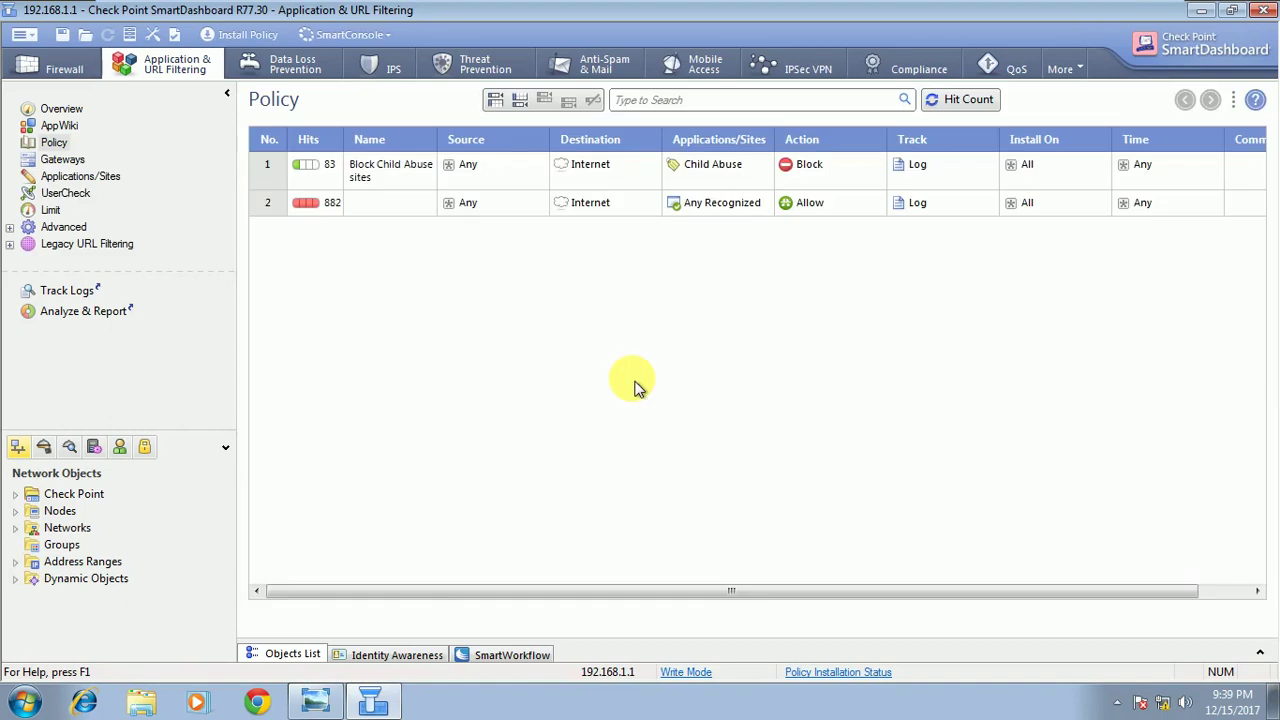
{"action": "left_click", "coordinate": [1200, 16]}
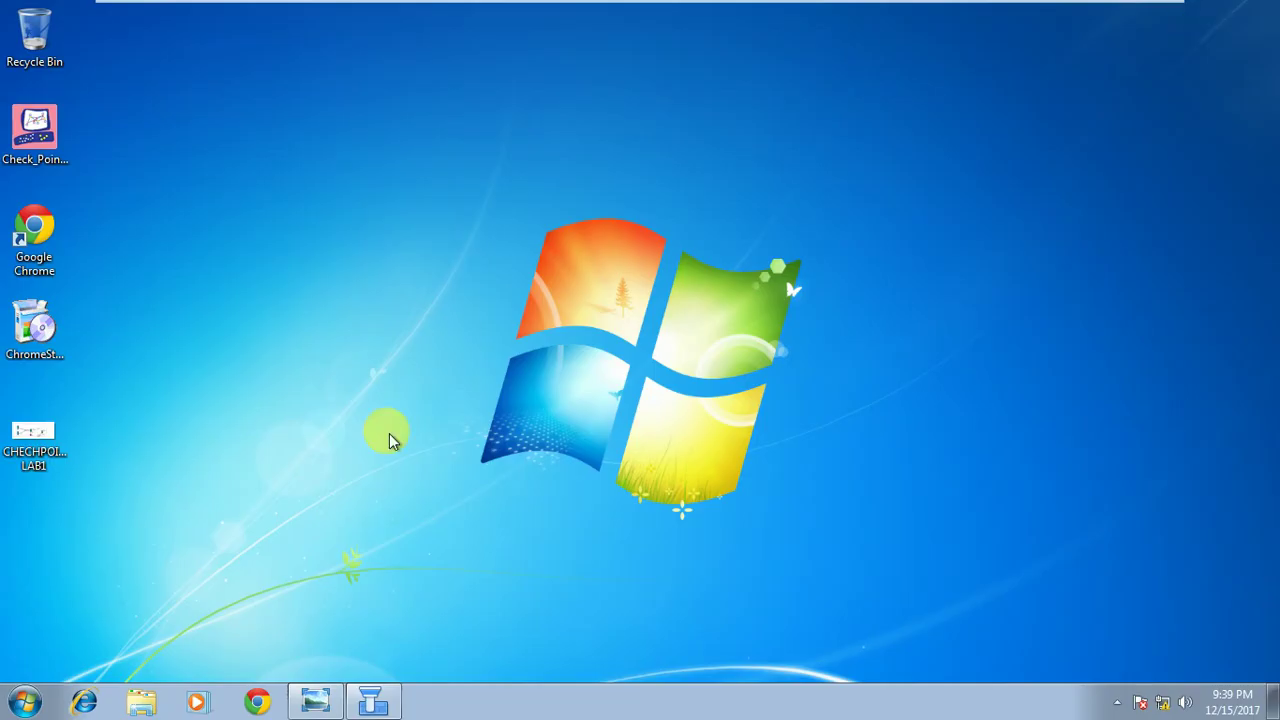
View the CHECHPOINT LAB1 topology diagram in Photo Viewer, then bring up Chrome
{"action": "double_click", "coordinate": [55, 460]}
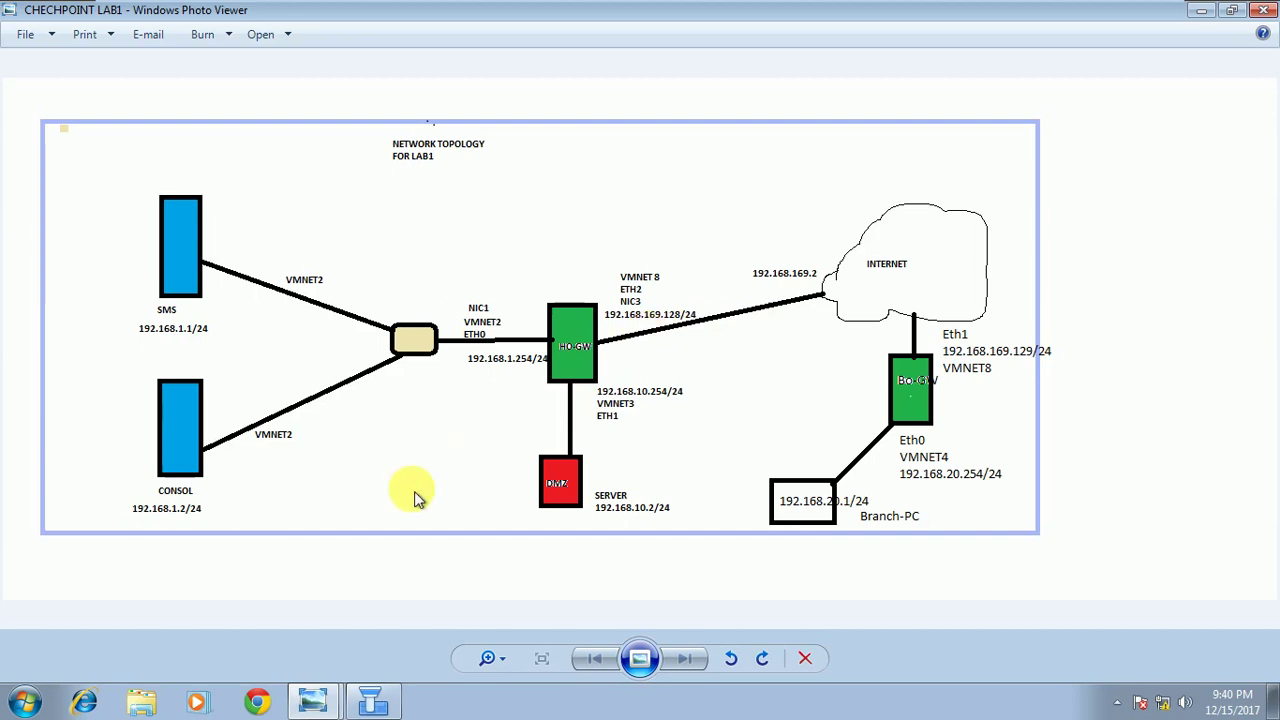
{"action": "left_click", "coordinate": [258, 700]}
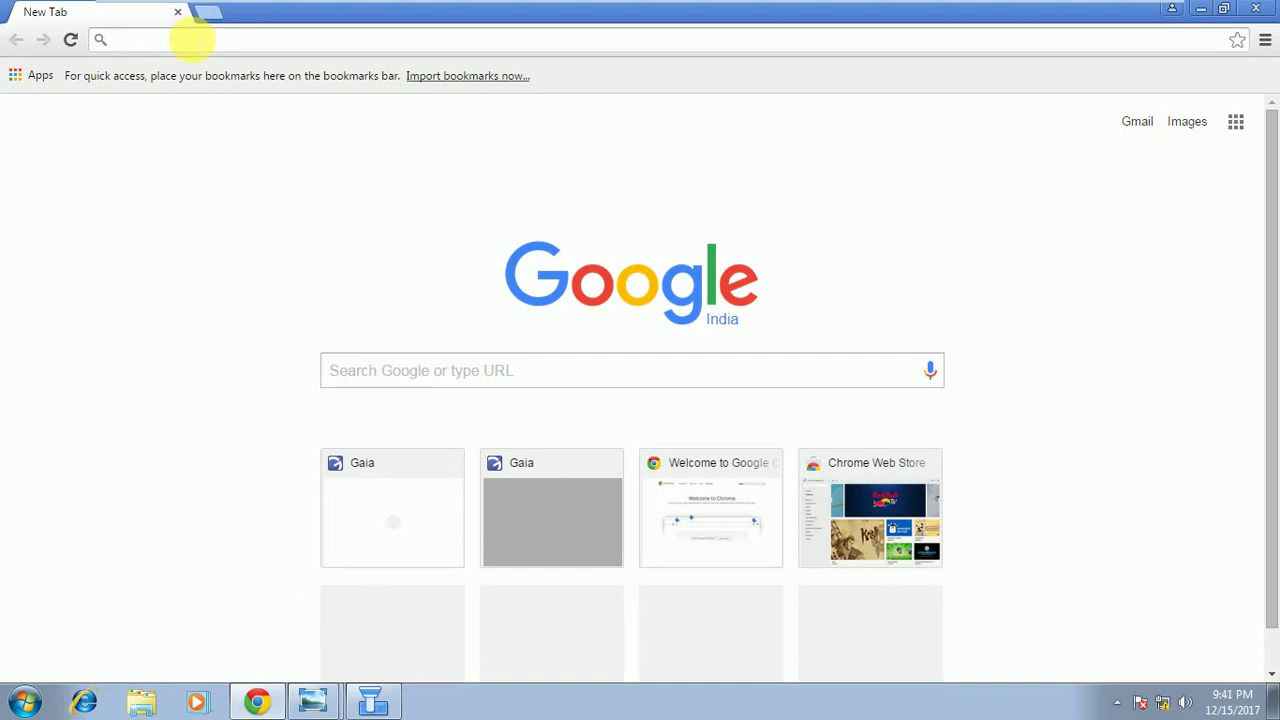
{"action": "left_click", "coordinate": [191, 40]}
{"action": "type", "text": "htt"}
{"action": "key", "text": "BackSpace"}
{"action": "key", "text": "BackSpace"}
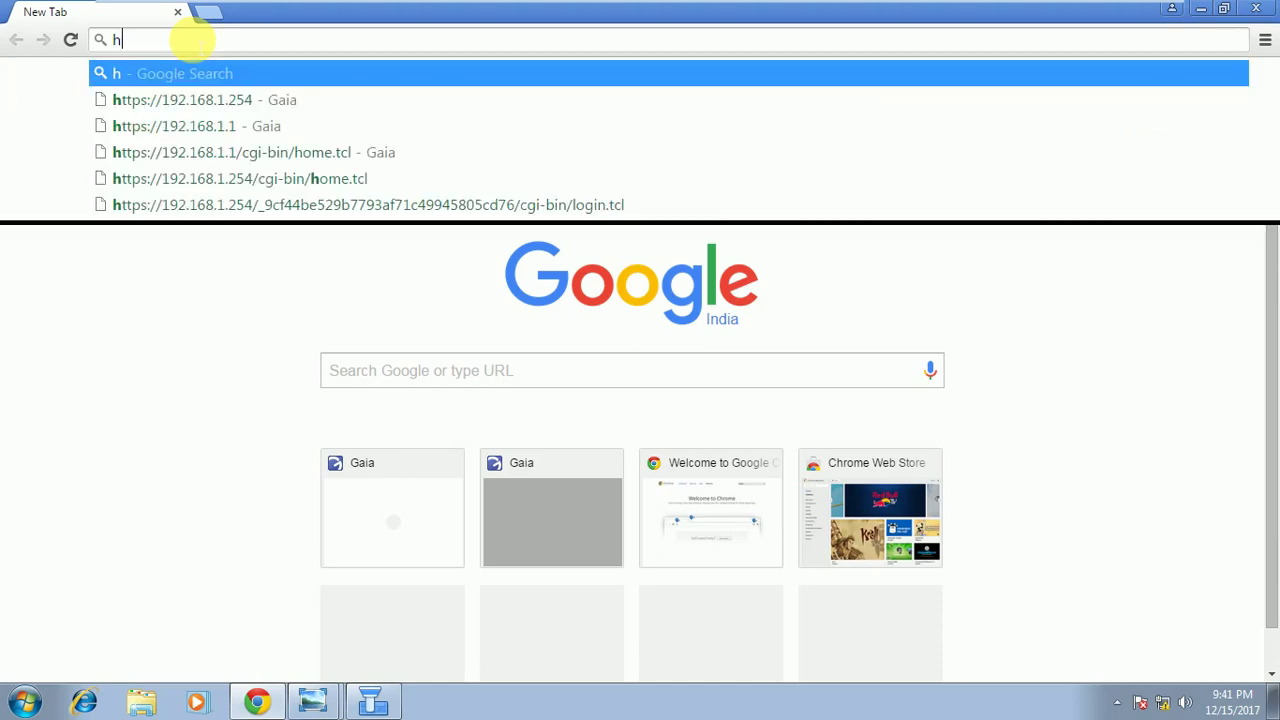
{"action": "type", "text": "ttps://192.168.1.254"}
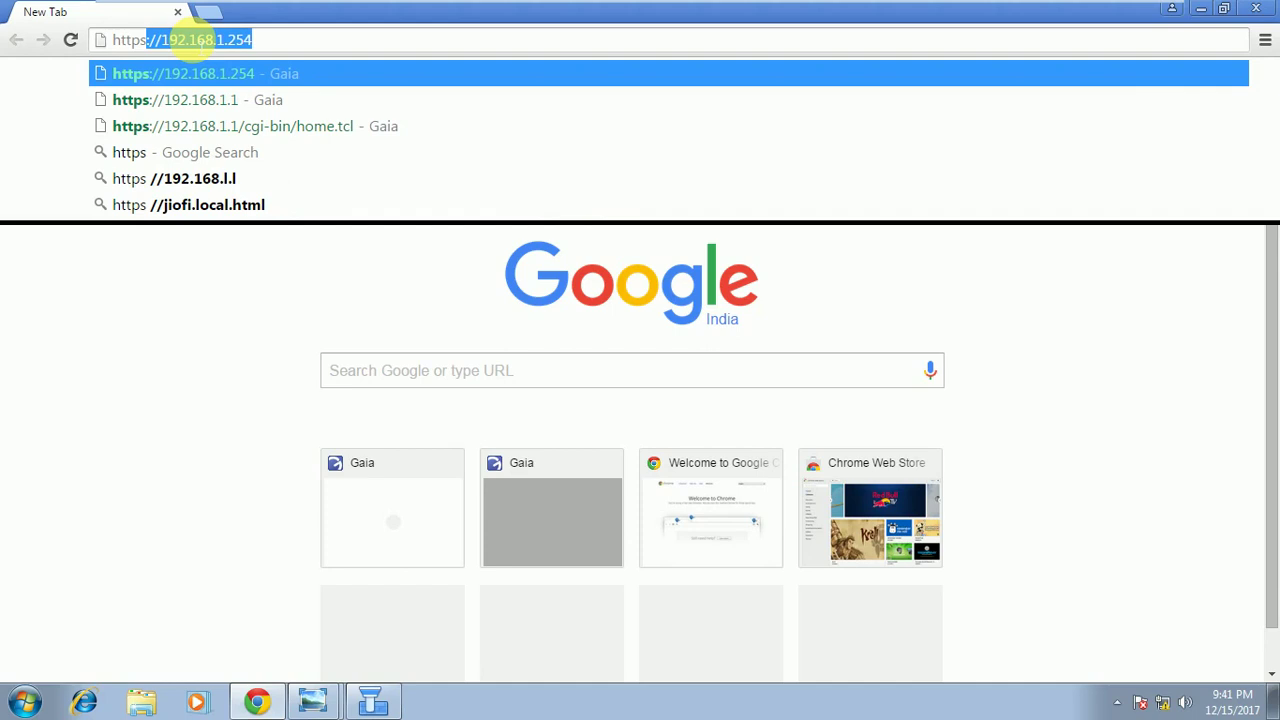
{"action": "key", "text": "Return"}
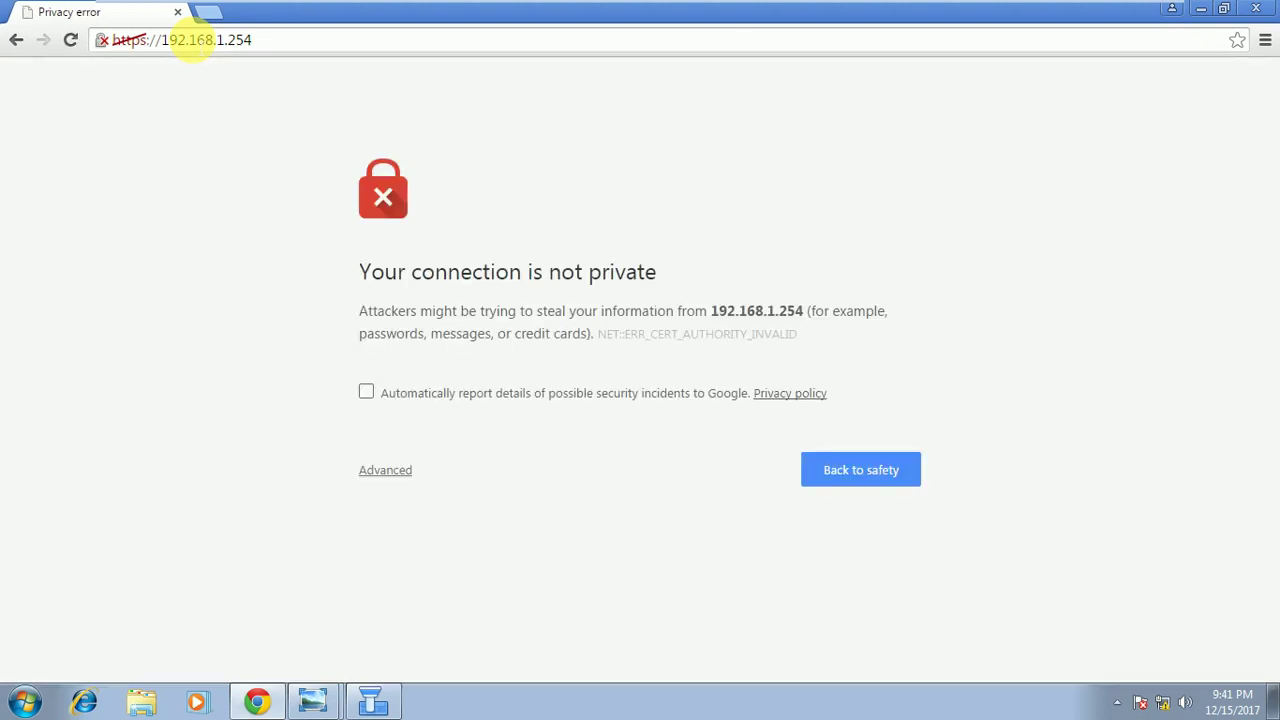
{"action": "left_click", "coordinate": [399, 476]}
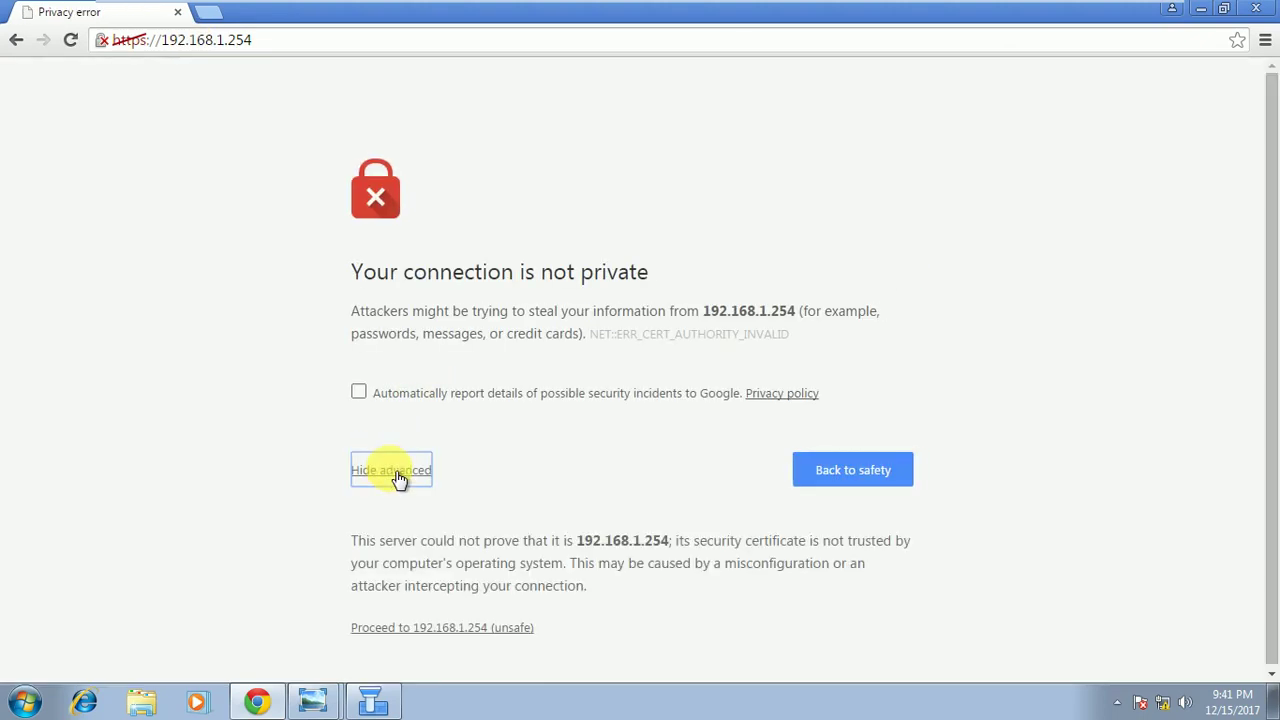
{"action": "left_click", "coordinate": [407, 634]}
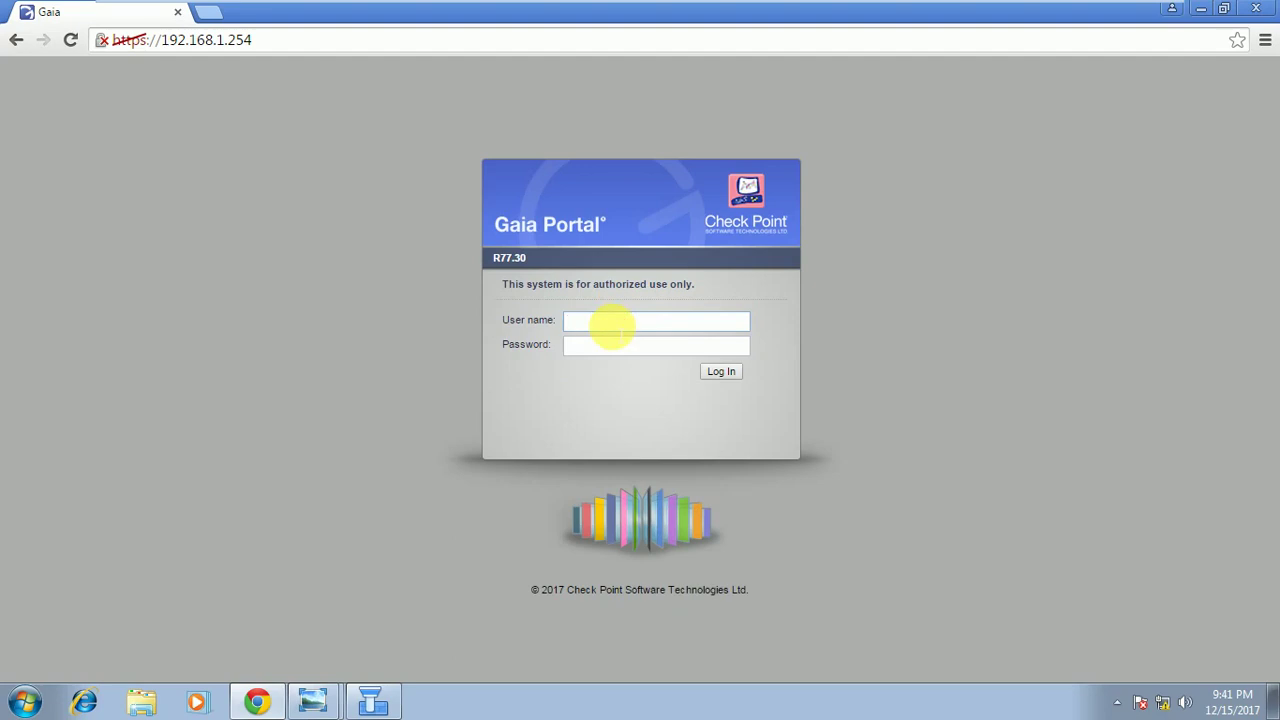
Log in to HO-GW's Gaia Portal with the administrator user name and password
{"action": "type", "text": "admin"}
{"action": "key", "text": "Tab"}
{"action": "type", "text": "Cpwins!1"}
{"action": "key", "text": "Return"}
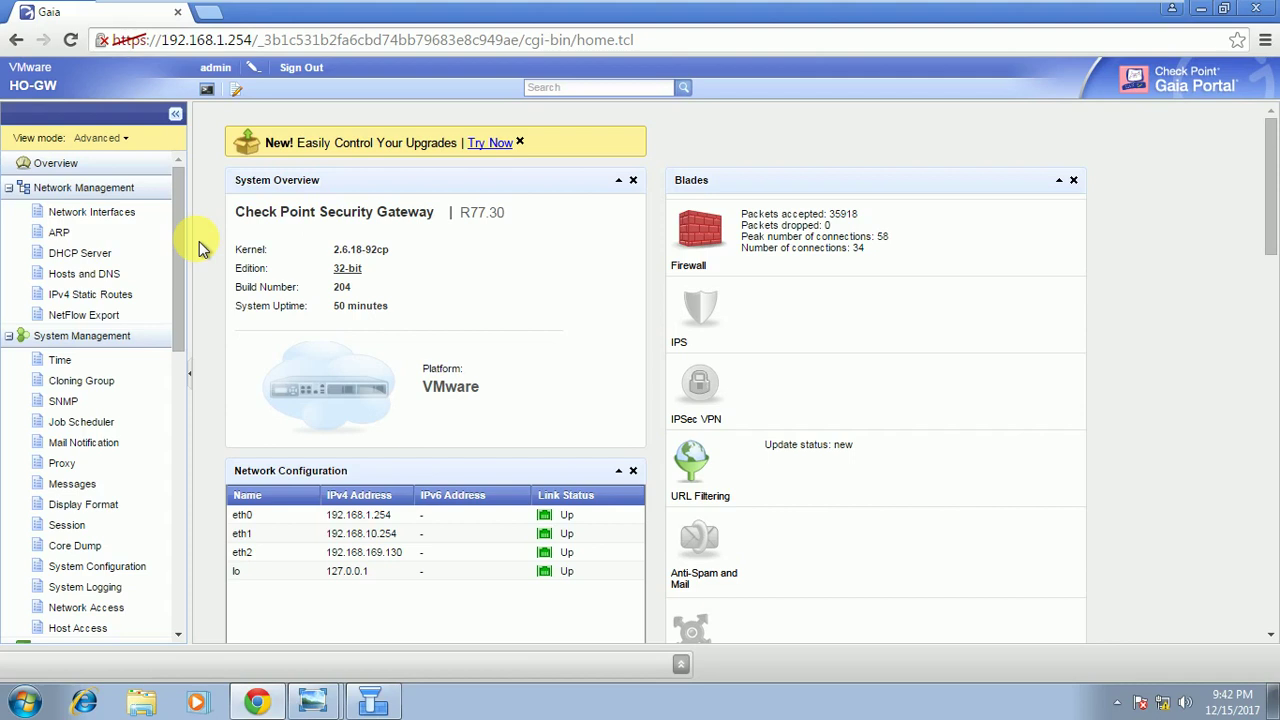
Review the Hosts and DNS page showing primary DNS 192.168.169.2, then go to IPv4 Static Routes
{"action": "left_click", "coordinate": [80, 276]}
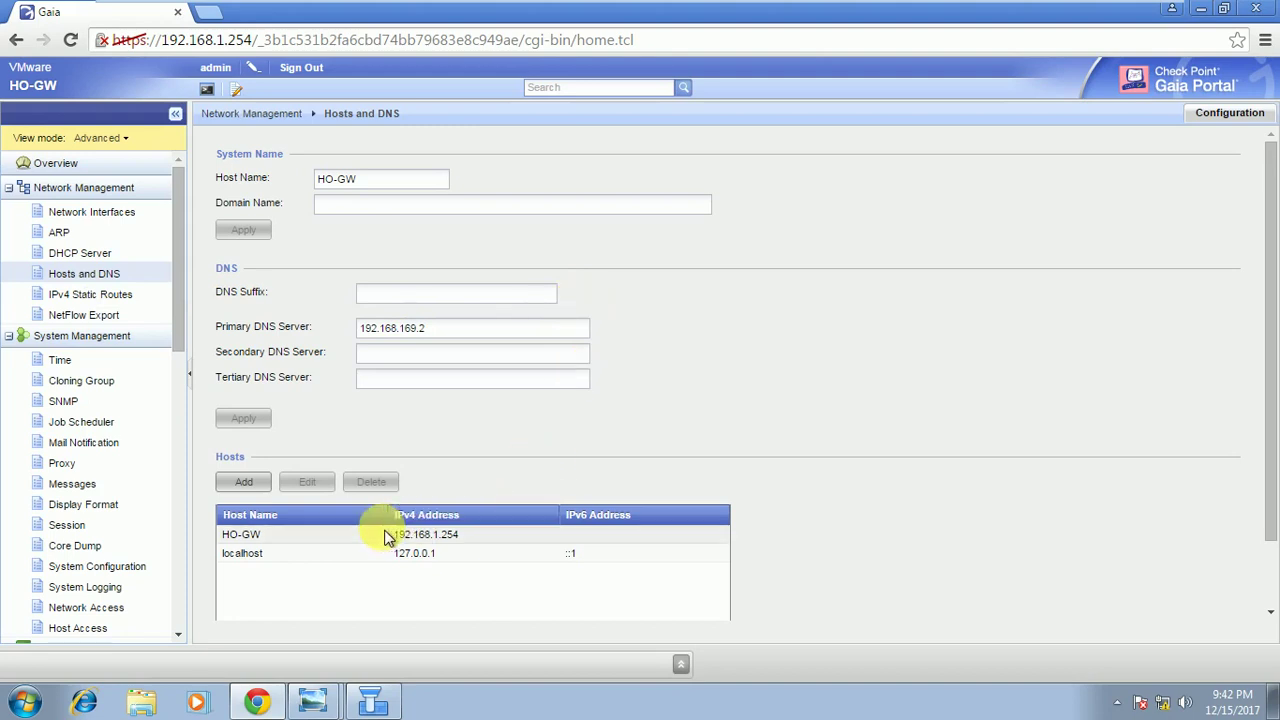
{"action": "scroll", "coordinate": [387, 535], "scroll_direction": "down", "scroll_amount": 1}
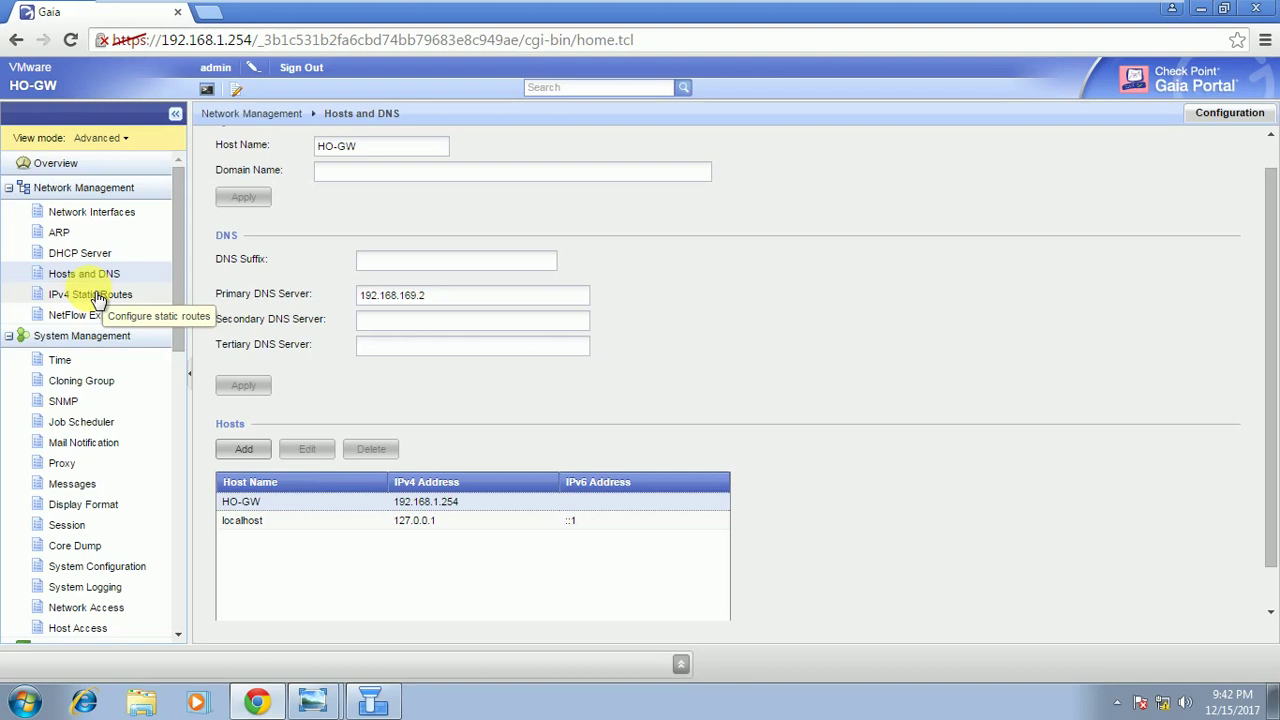
{"action": "left_click", "coordinate": [97, 296]}
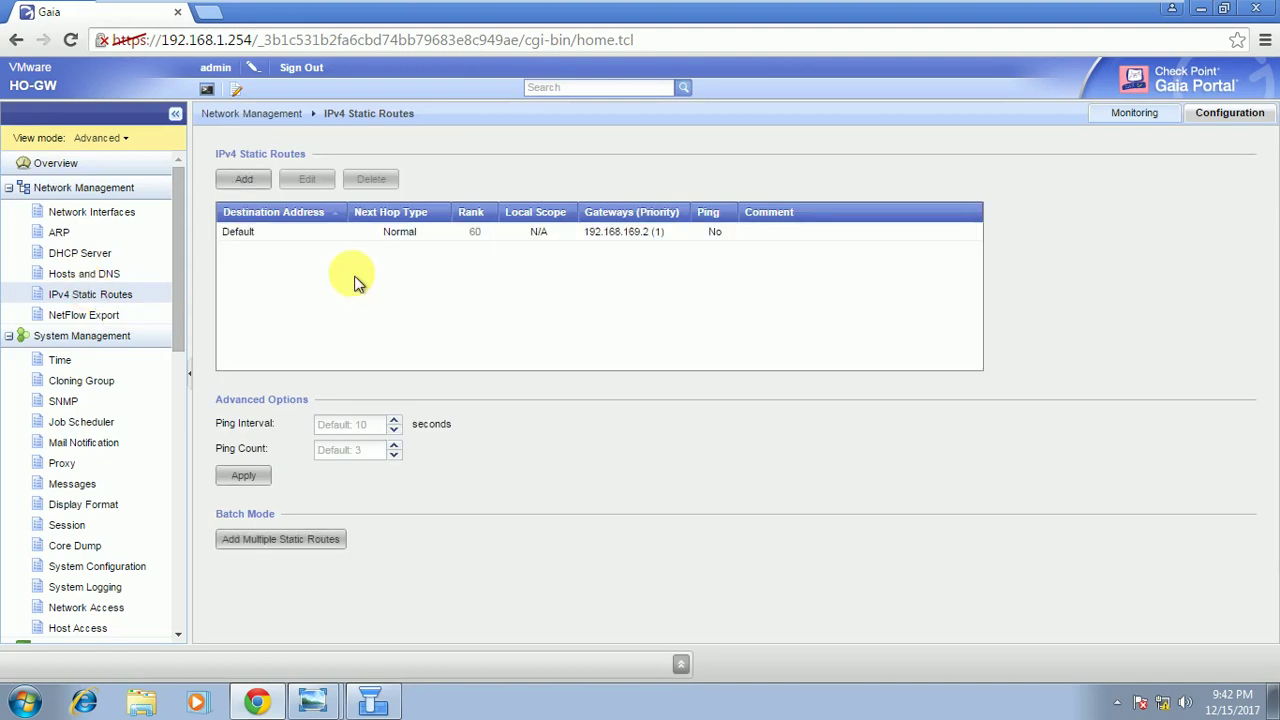
Inspect the Default route's 192.168.169.2 gateway in its edit dialog and close without saving
{"action": "left_click", "coordinate": [339, 237]}
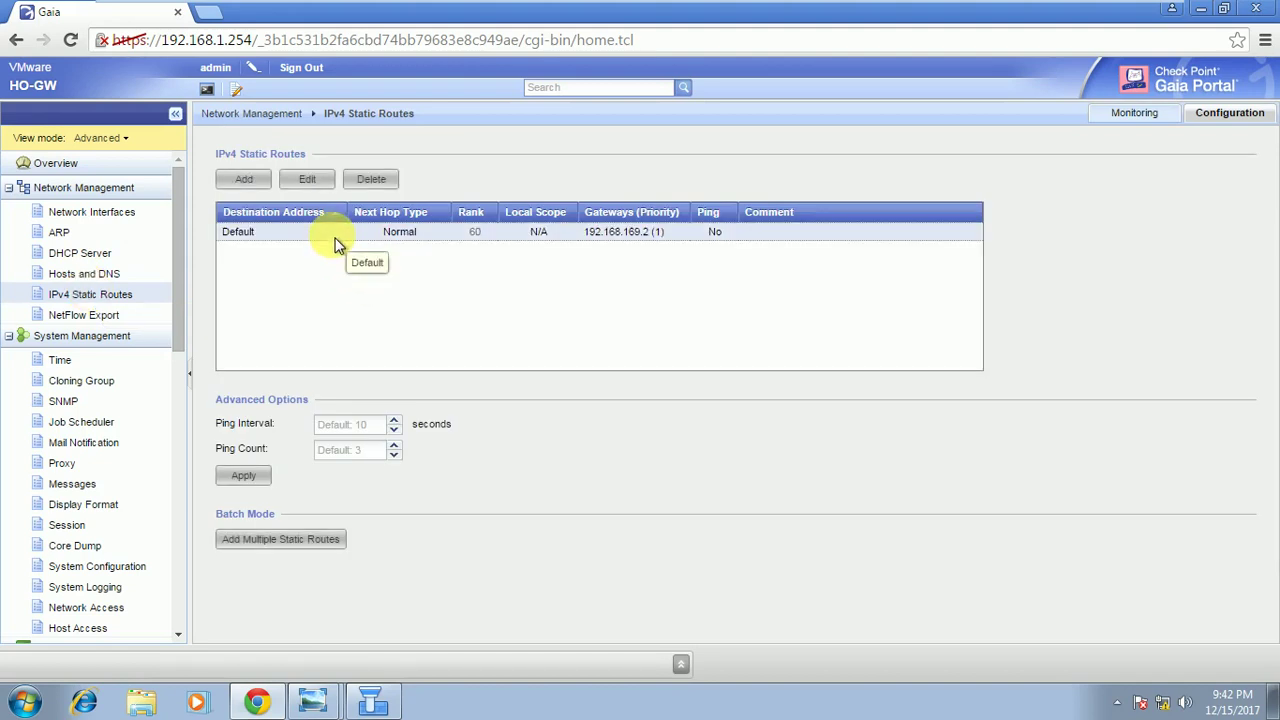
{"action": "left_click", "coordinate": [312, 183]}
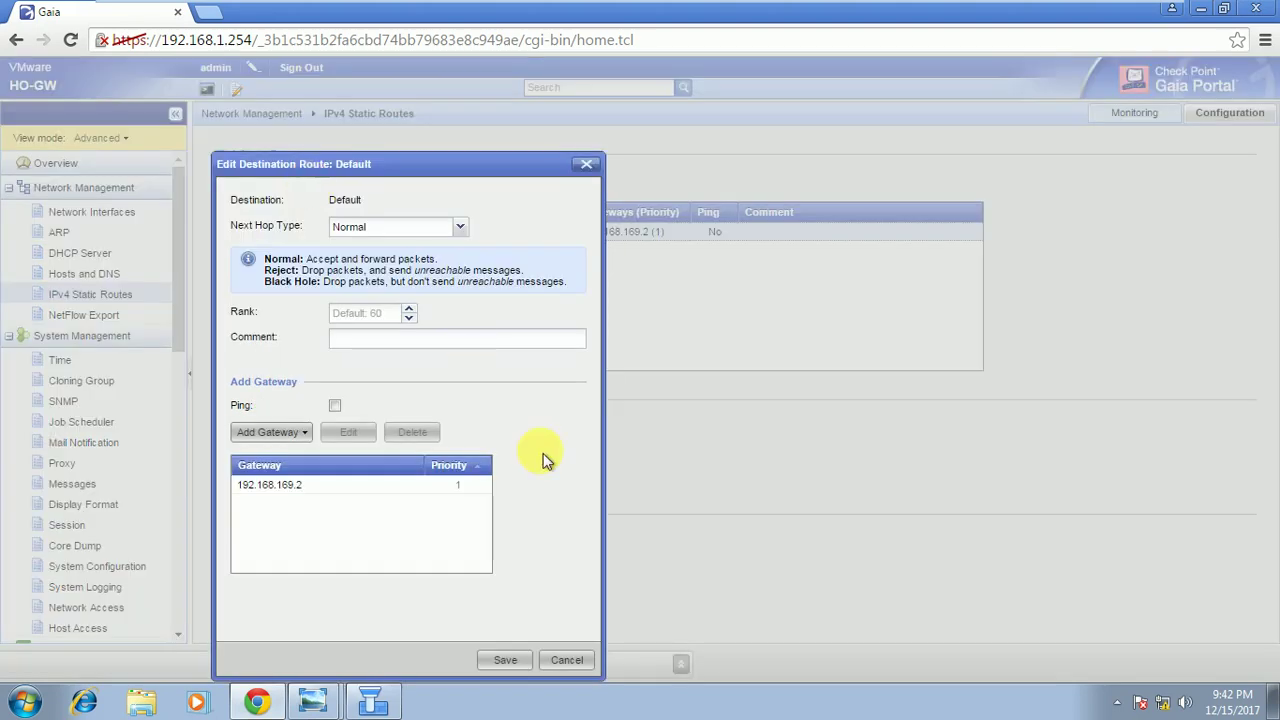
{"action": "left_click", "coordinate": [285, 486]}
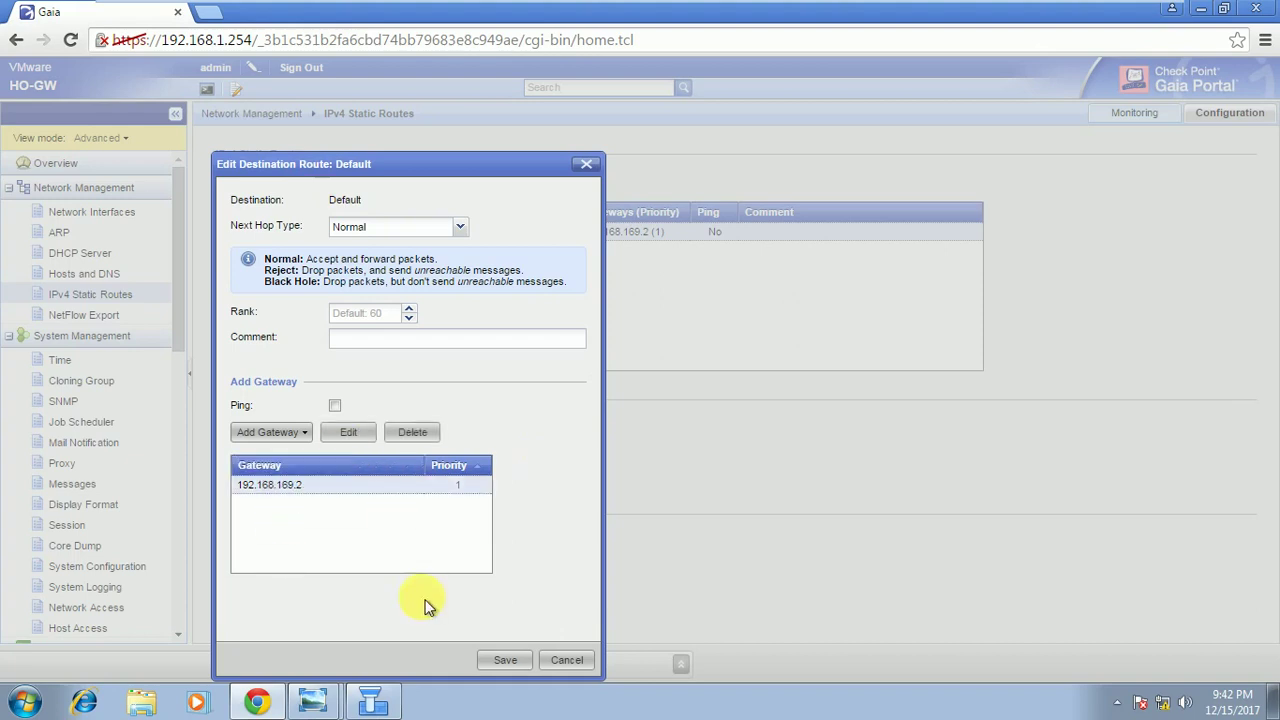
{"action": "left_click", "coordinate": [586, 164]}
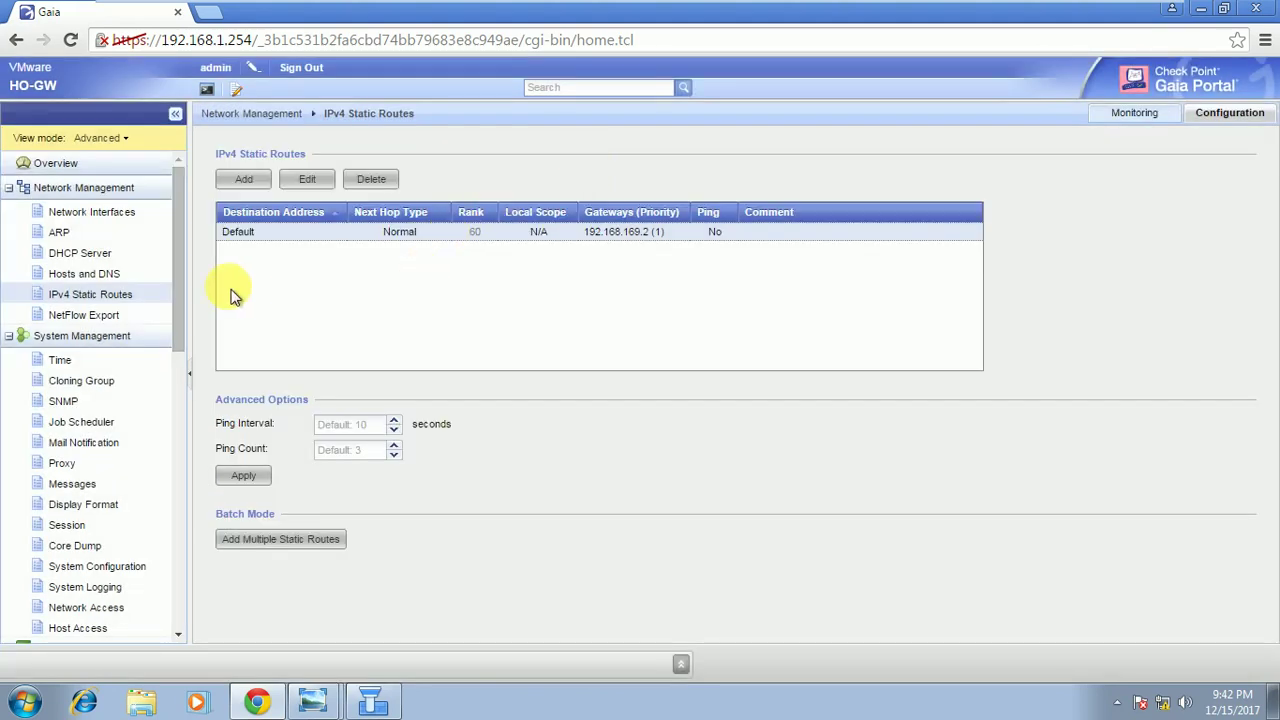
Browse the DHCP Server, ARP and Network Interfaces pages, then sign out of Gaia Portal
{"action": "left_click", "coordinate": [80, 253]}
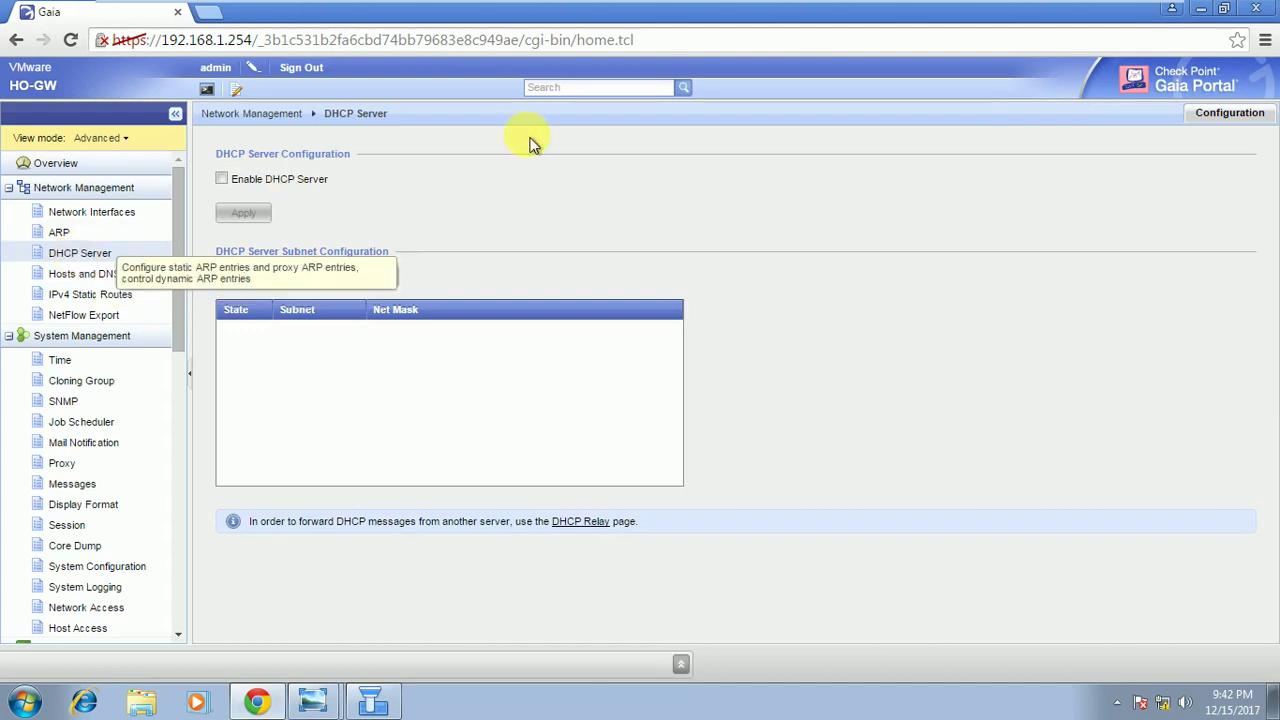
{"action": "left_click", "coordinate": [62, 236]}
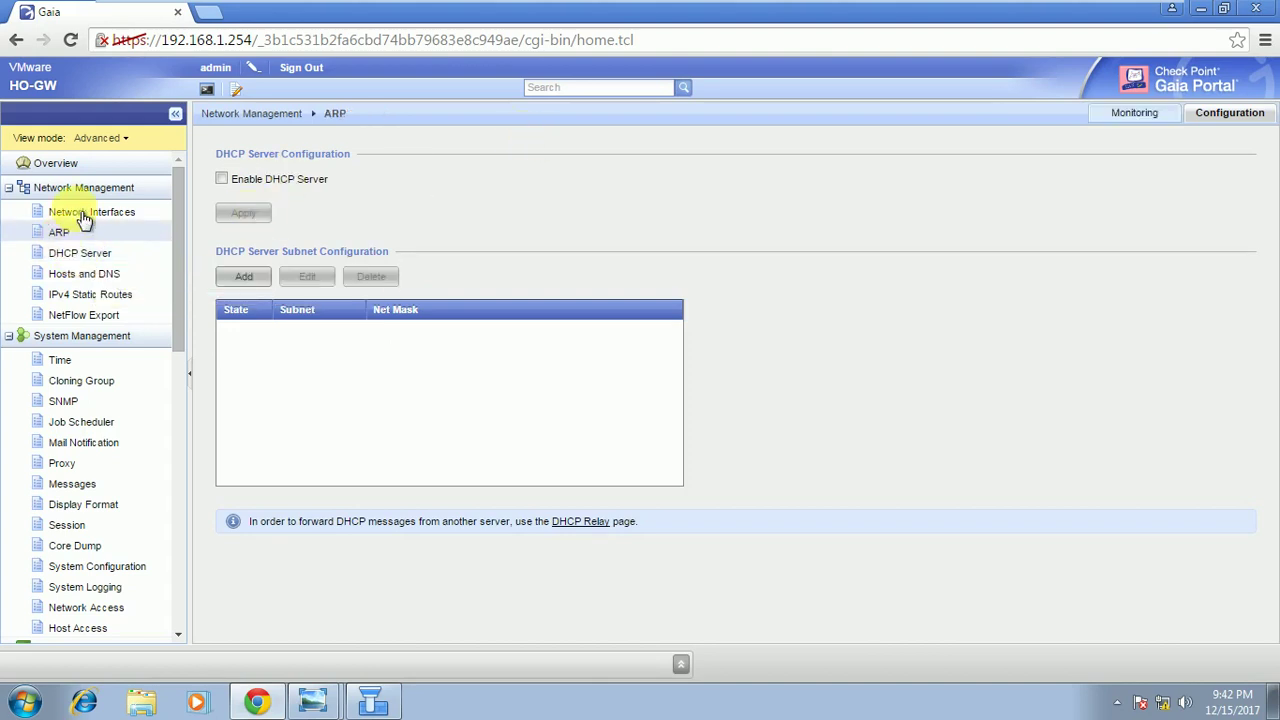
{"action": "left_click", "coordinate": [93, 223]}
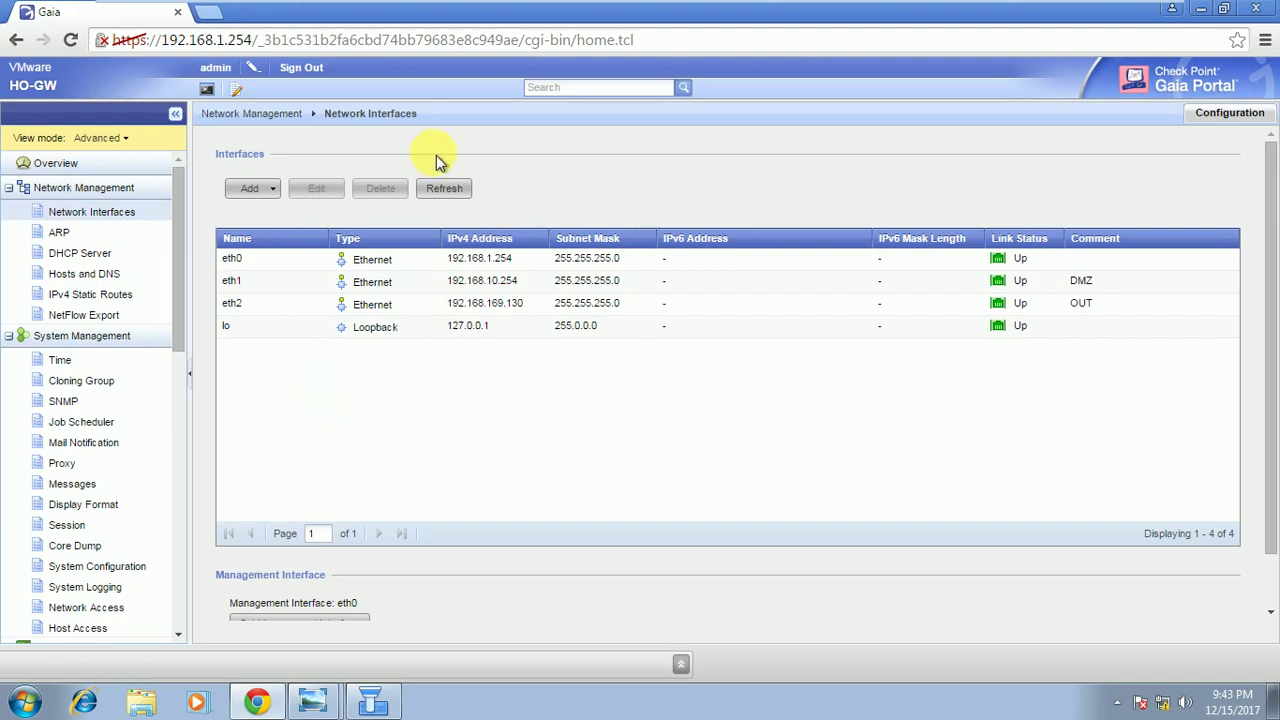
{"action": "left_click", "coordinate": [290, 72]}
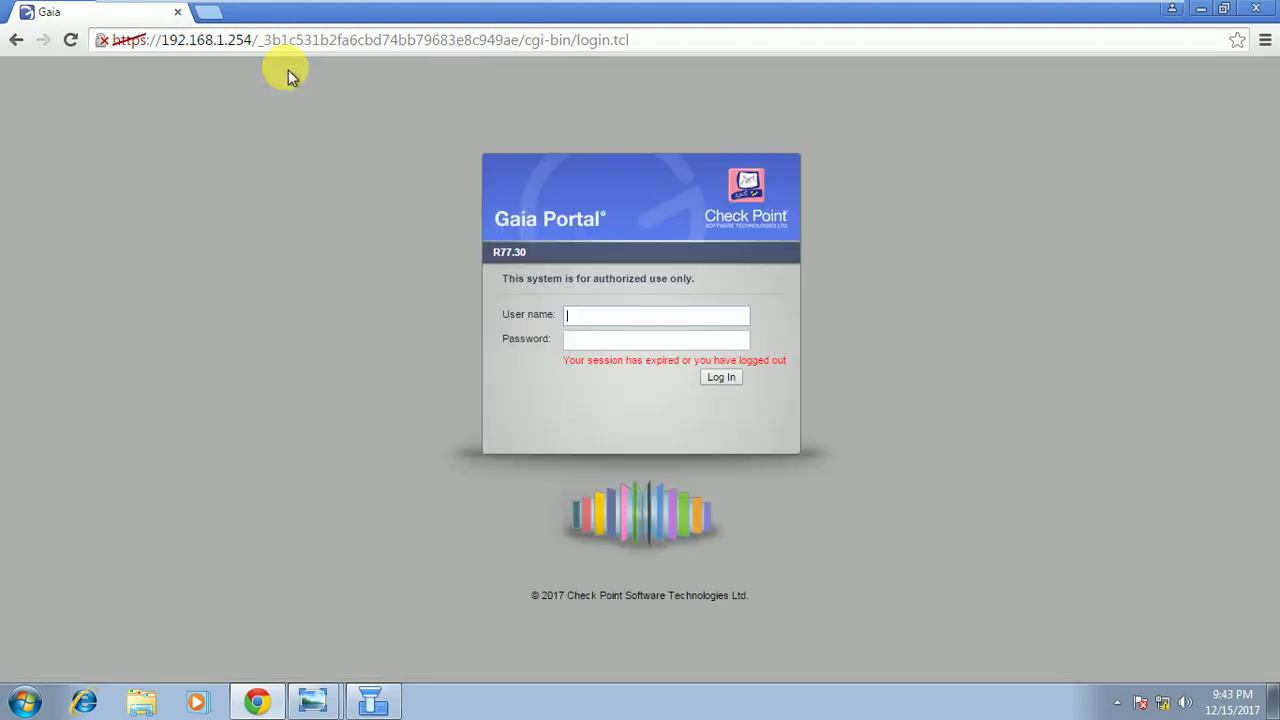
Close the Gaia tab and clear the past hour's history, cookies and cached files
{"action": "left_click", "coordinate": [210, 12]}
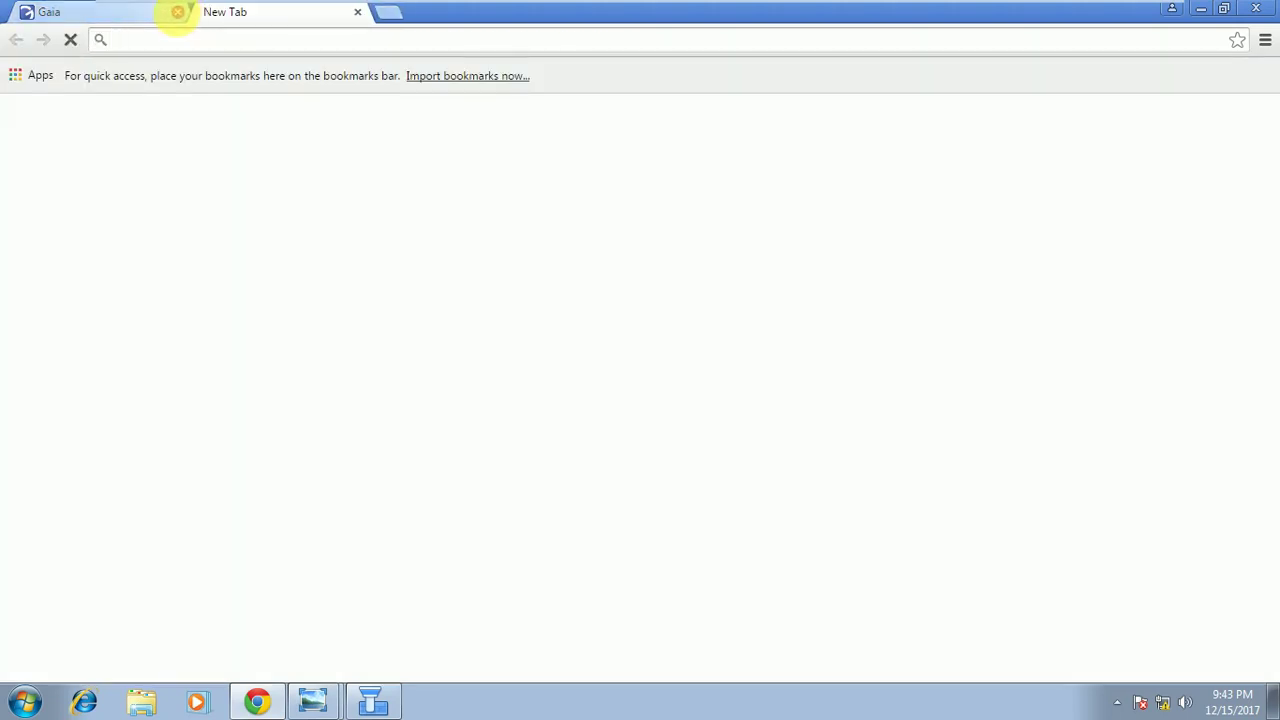
{"action": "left_click", "coordinate": [177, 13]}
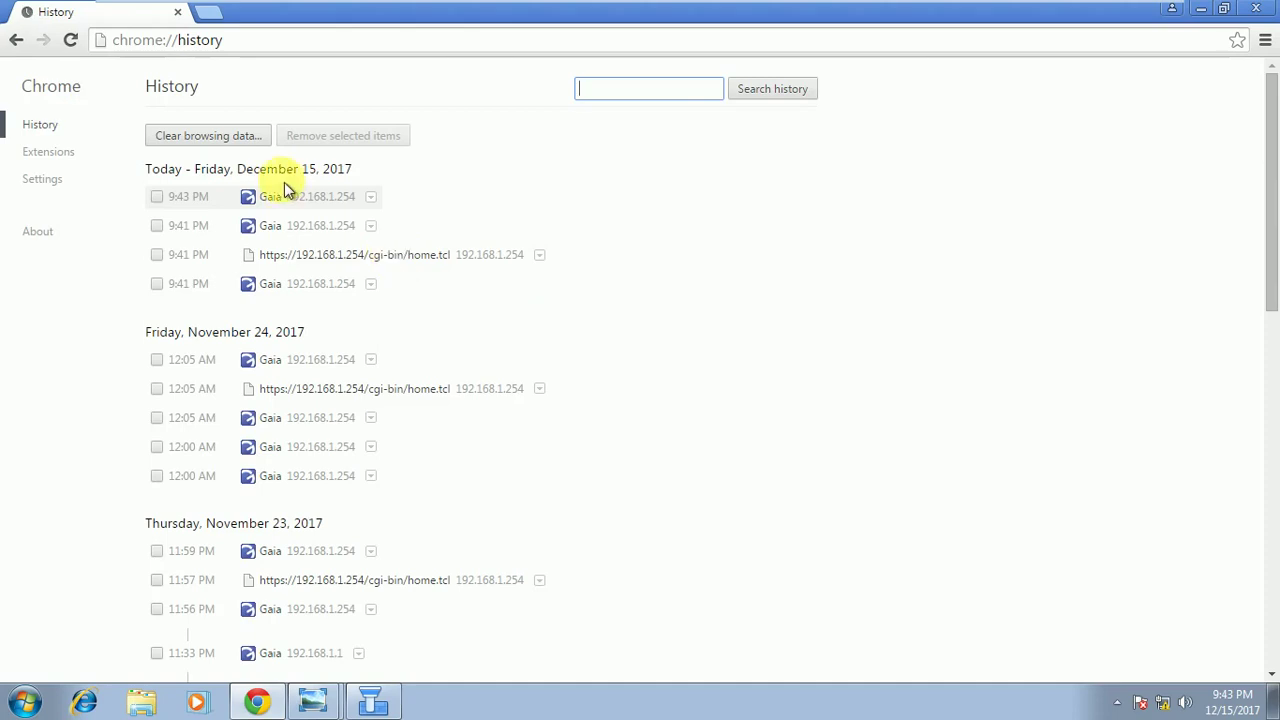
{"action": "left_click", "coordinate": [228, 141]}
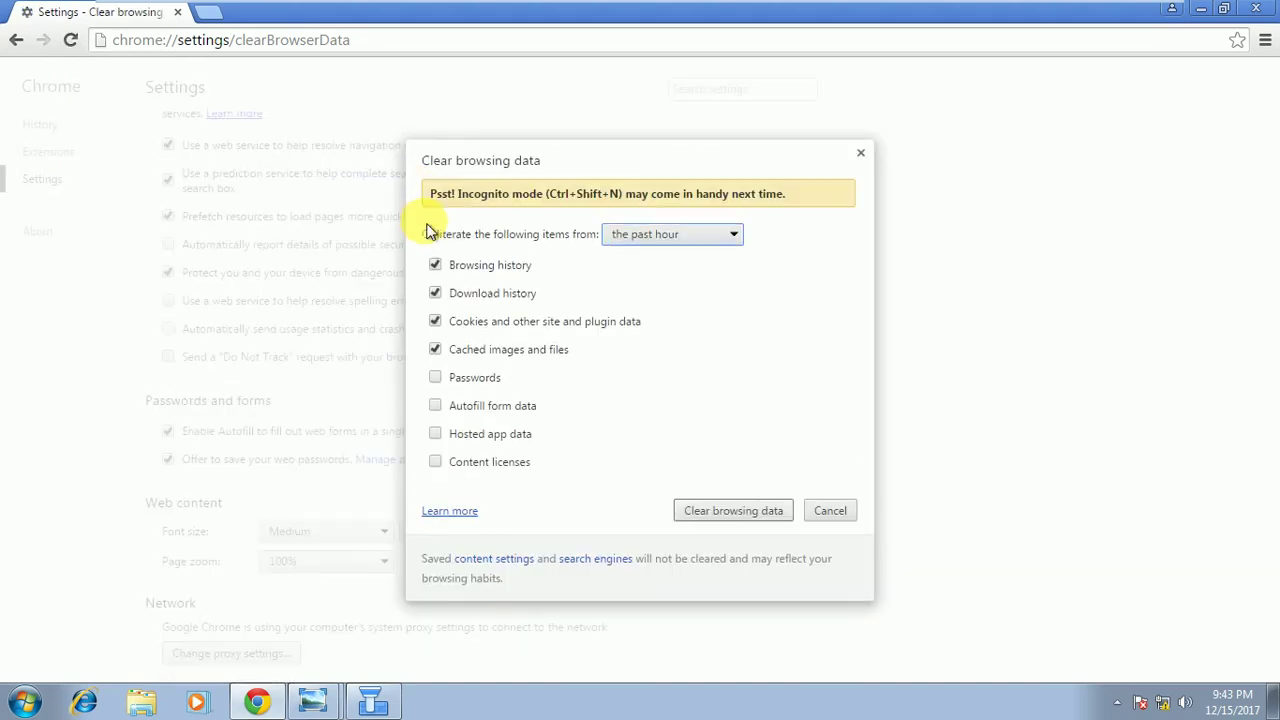
{"action": "left_click", "coordinate": [759, 519]}
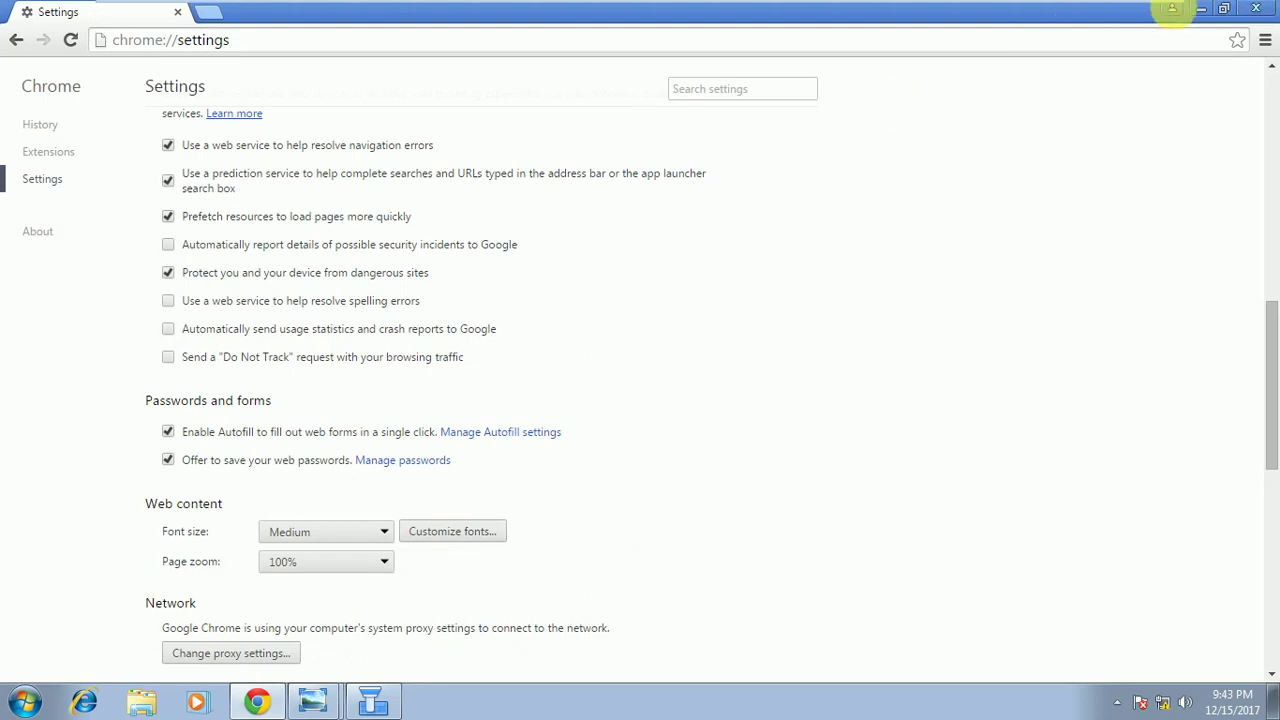
Minimize Chrome, close the topology diagram, and bring SmartDashboard back up
{"action": "left_click", "coordinate": [1200, 12]}
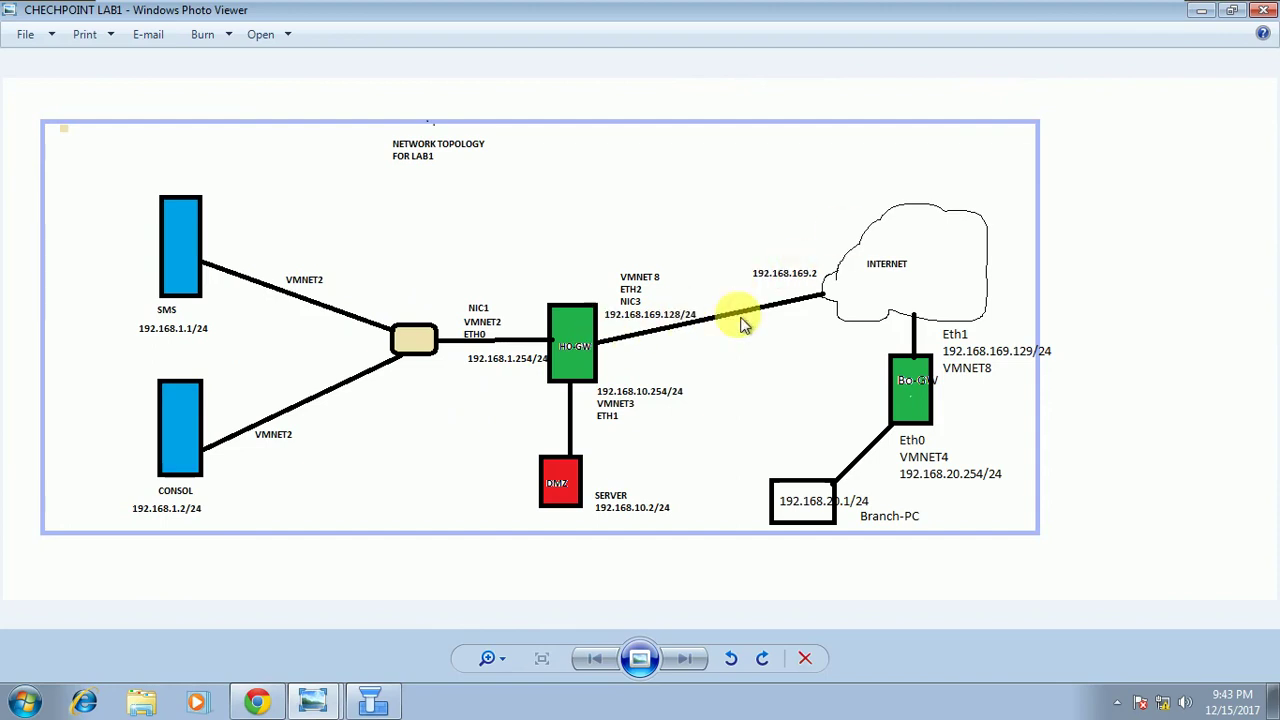
{"action": "left_click", "coordinate": [1265, 10]}
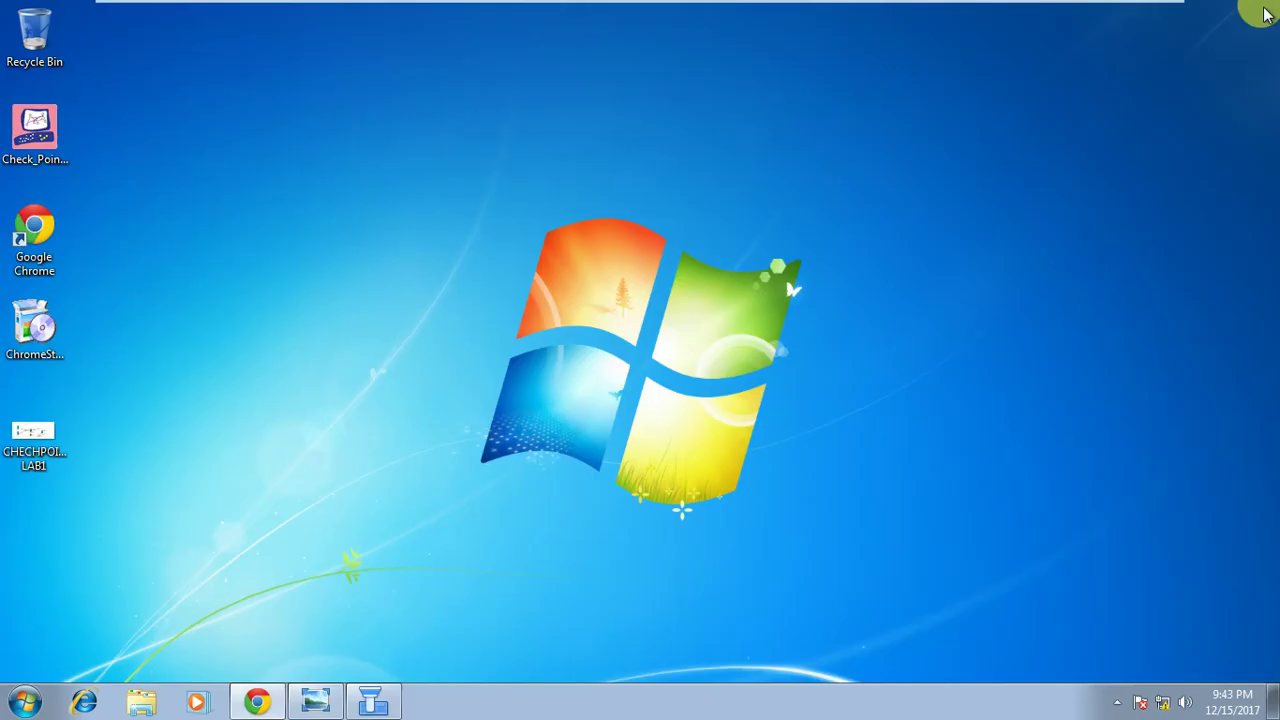
{"action": "left_click", "coordinate": [370, 700]}
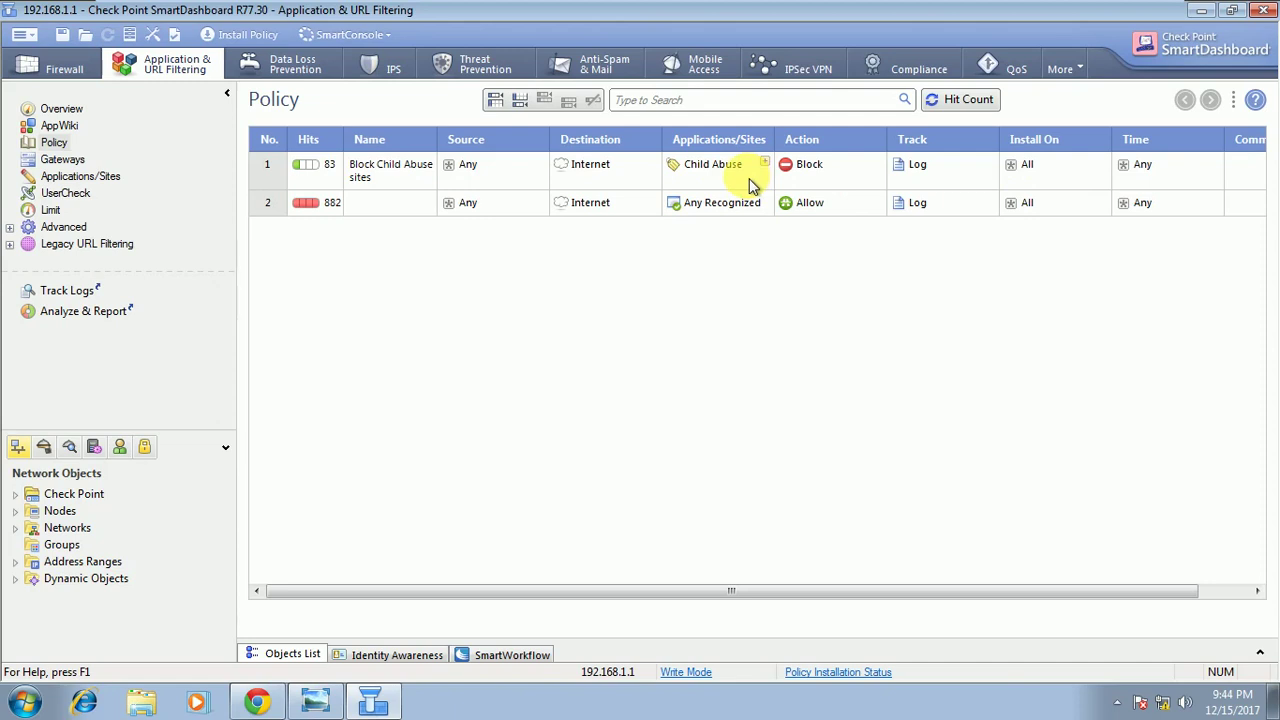
Delete the Facebook and youtube custom application objects from the Applications/Sites list
{"action": "left_click", "coordinate": [80, 180]}
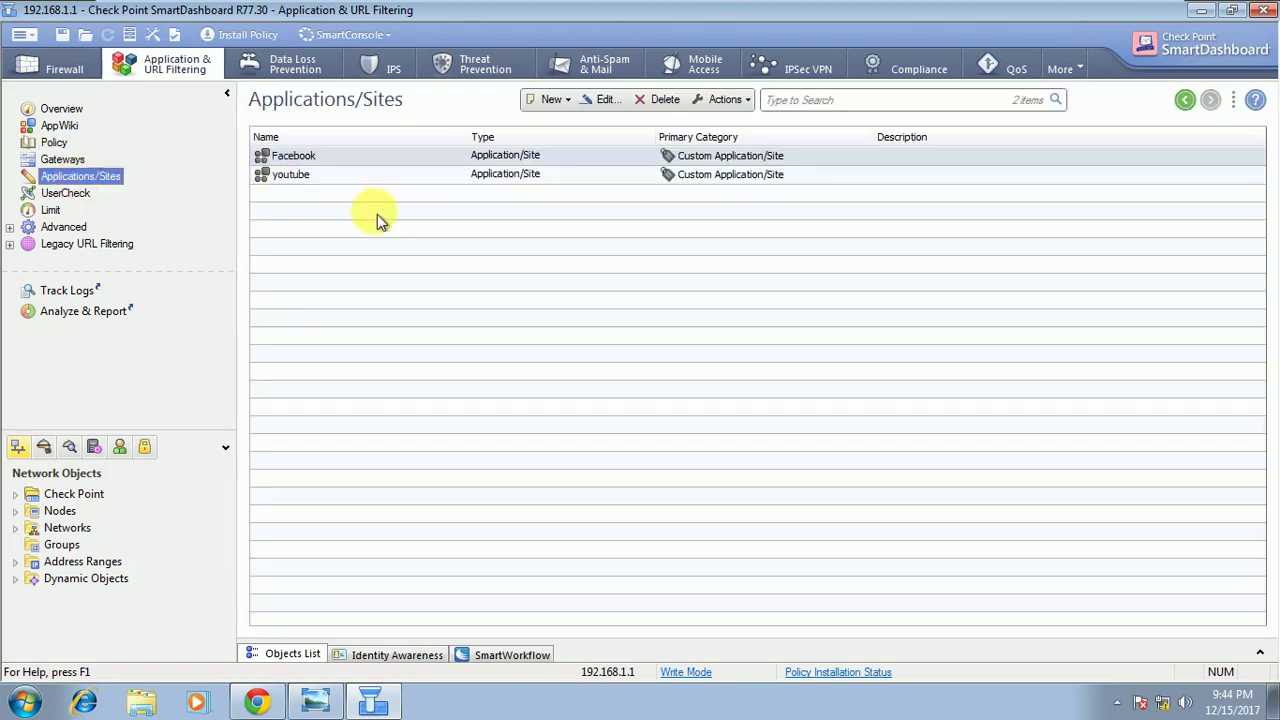
{"action": "left_click", "coordinate": [344, 161]}
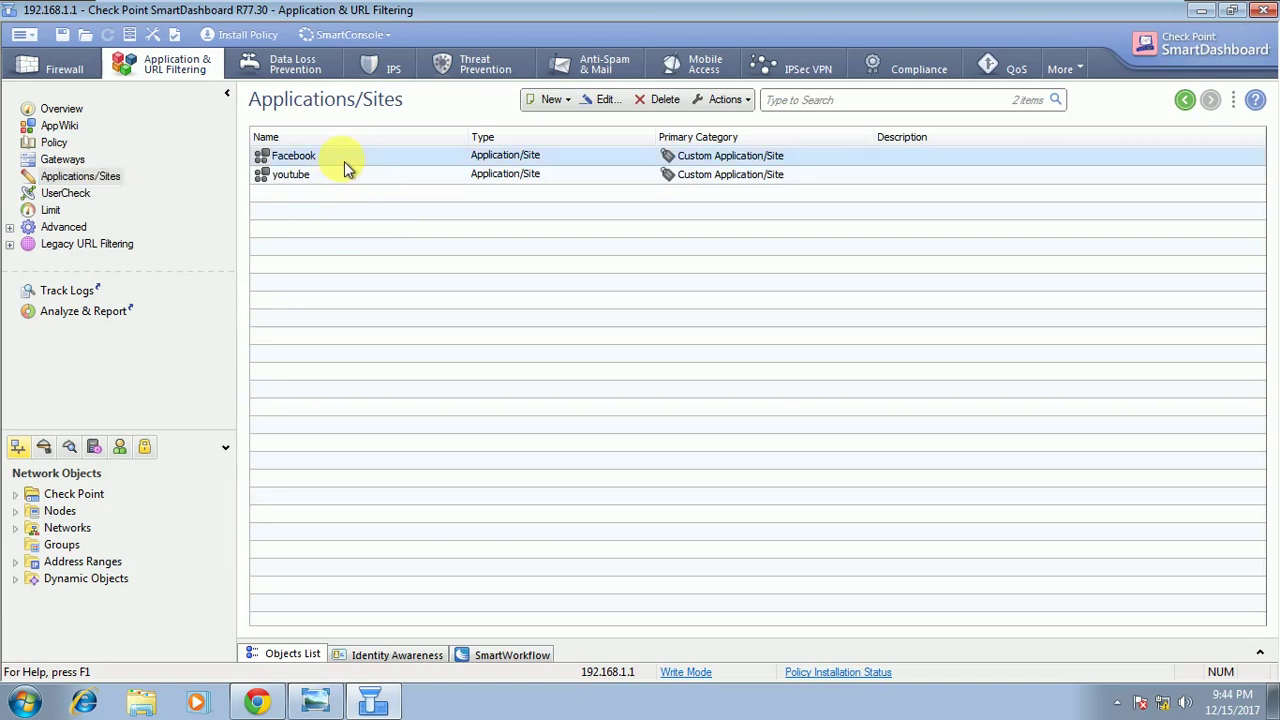
{"action": "key", "text": "shift+Down"}
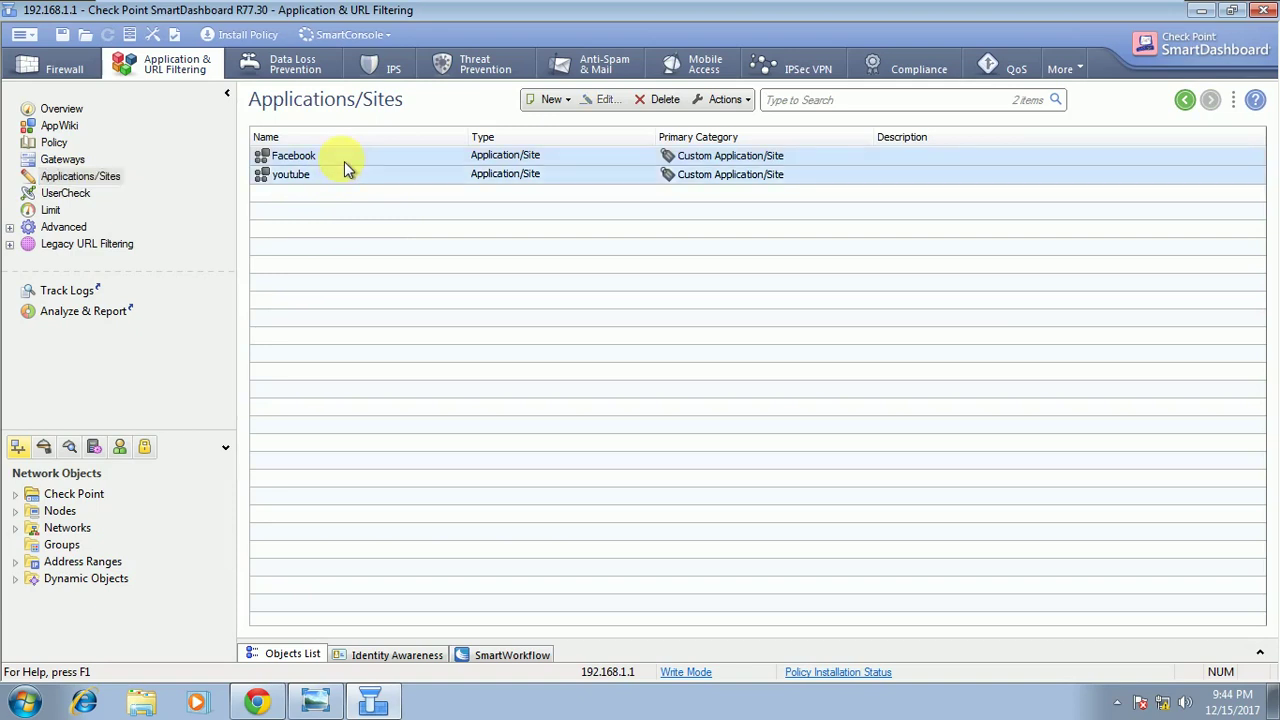
{"action": "left_click", "coordinate": [670, 101]}
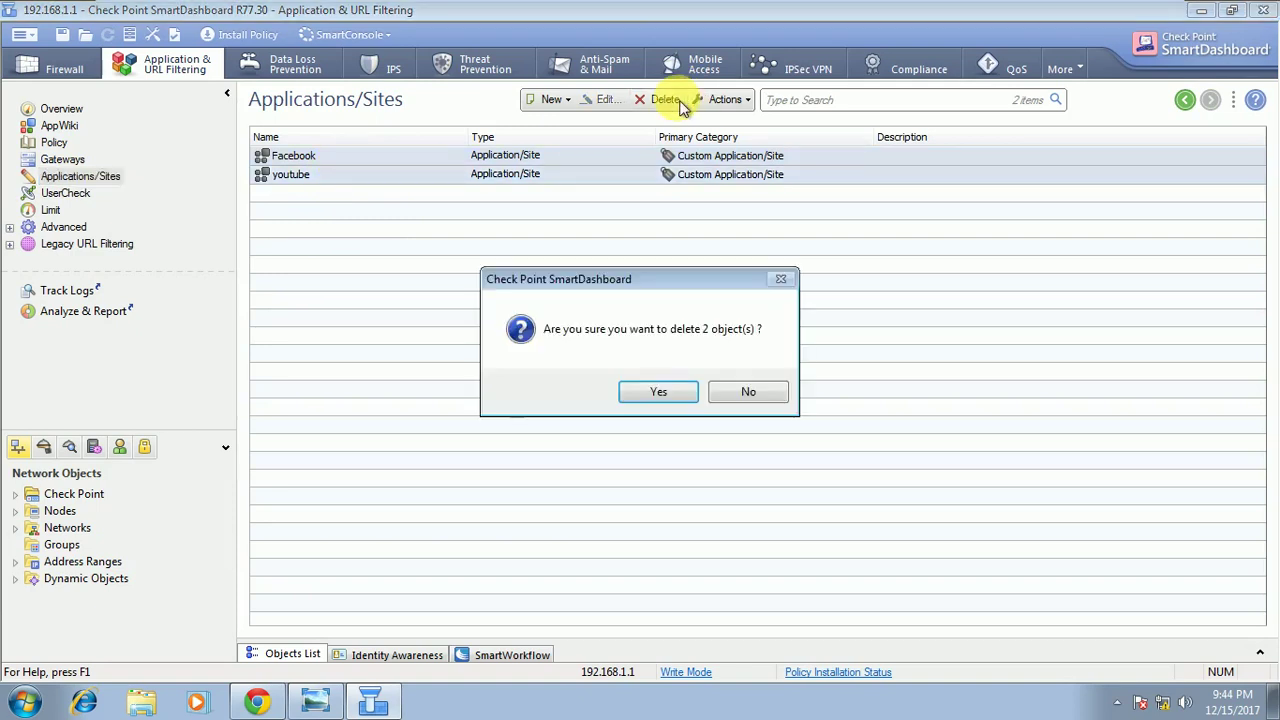
{"action": "left_click", "coordinate": [659, 390]}
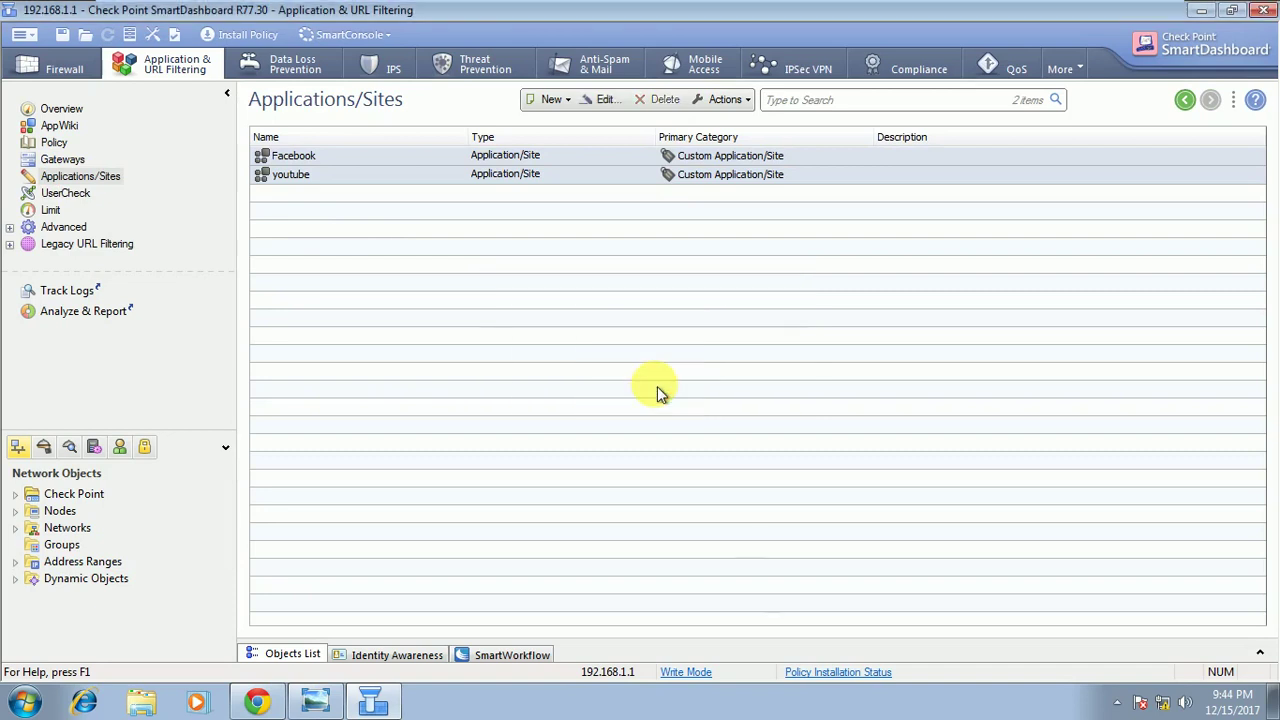
Start a new Application/Site named Facebook, defined by Application/Sites URLs
{"action": "left_click", "coordinate": [548, 100]}
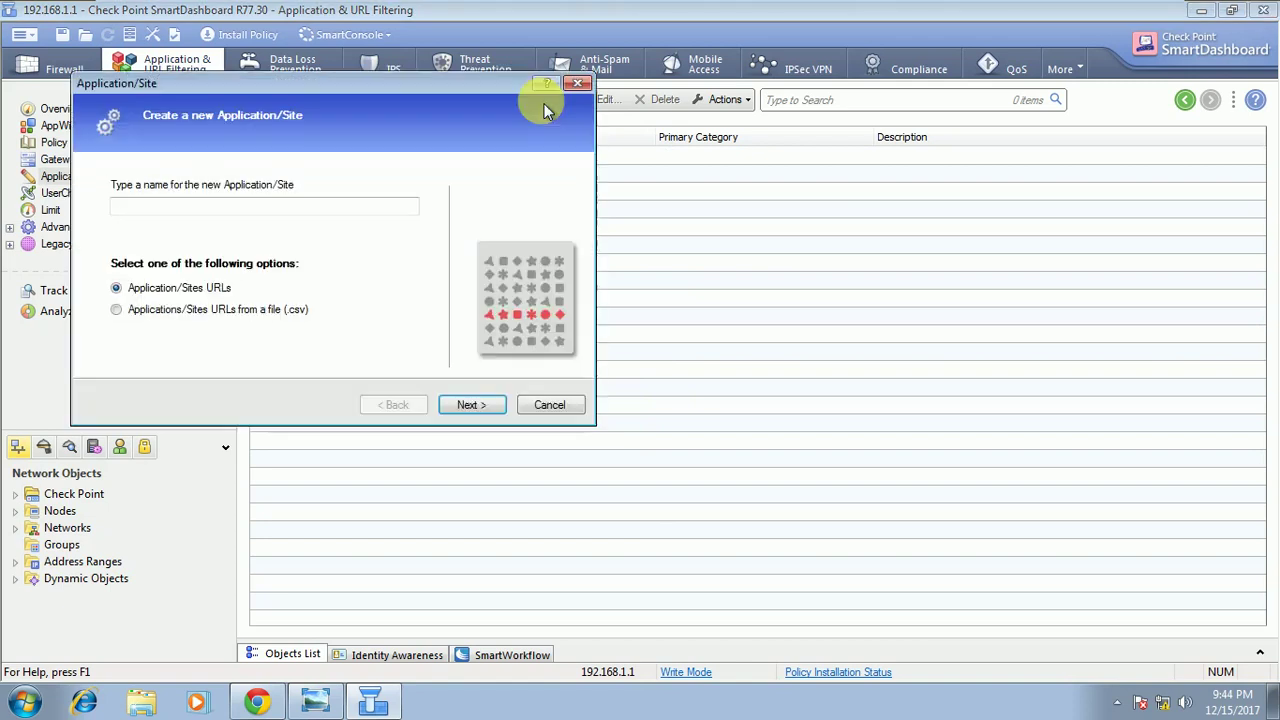
{"action": "left_click", "coordinate": [162, 207]}
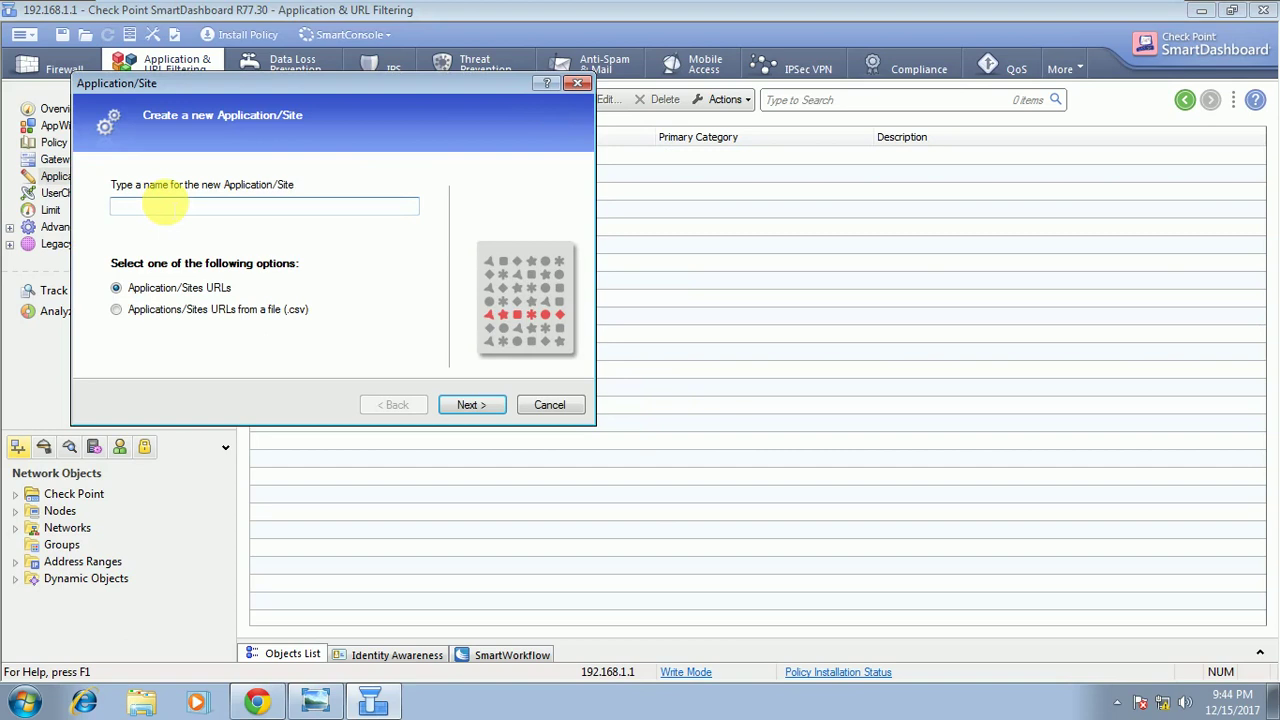
{"action": "type", "text": "Facebook"}
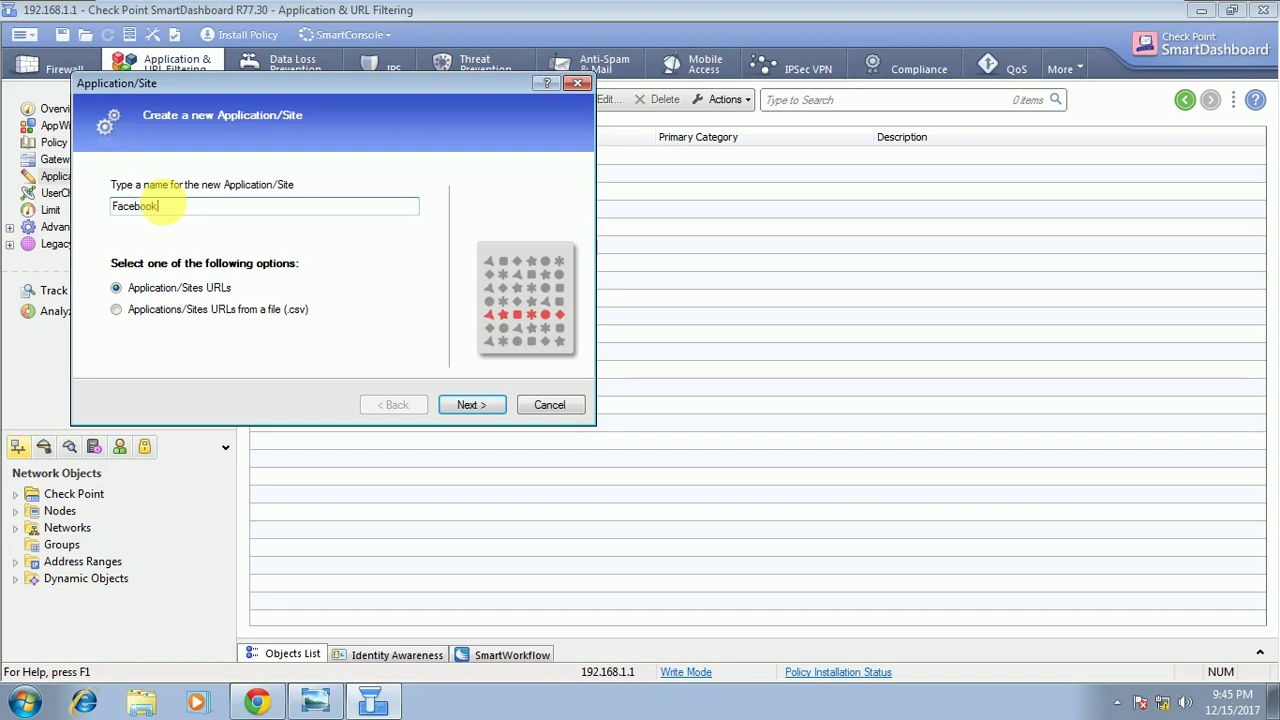
{"action": "left_click", "coordinate": [183, 295]}
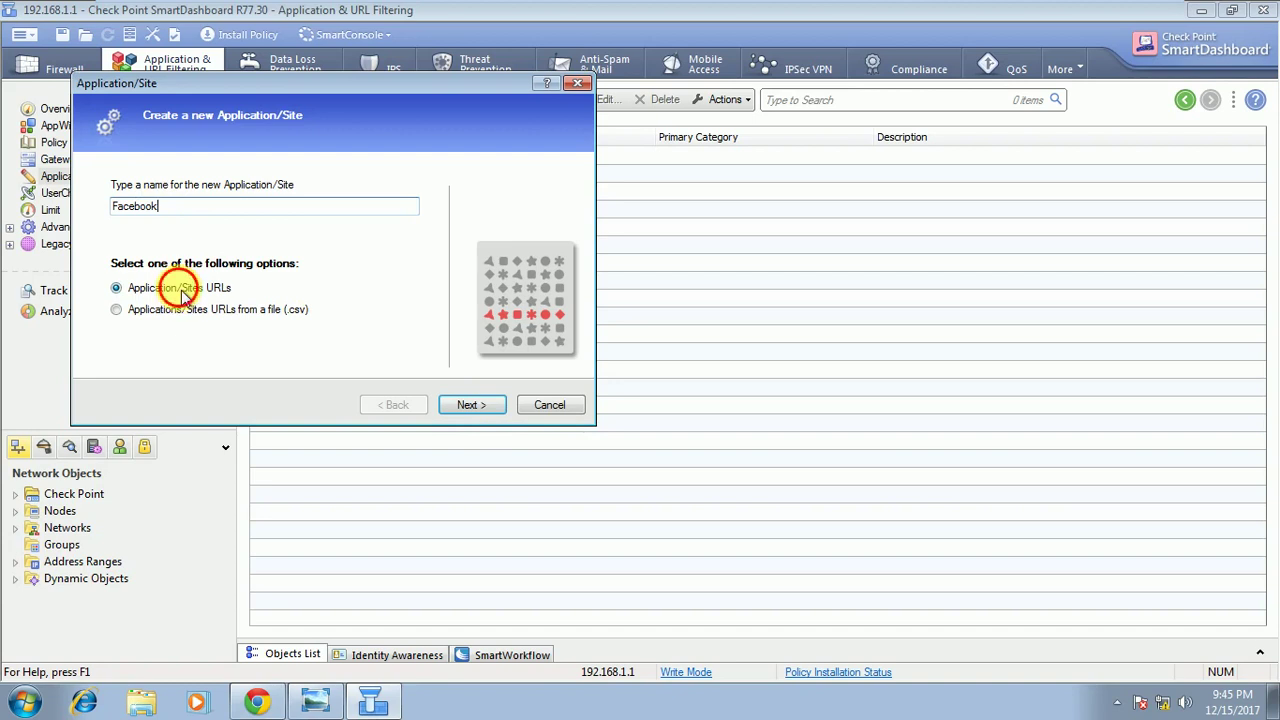
{"action": "left_click", "coordinate": [479, 410]}
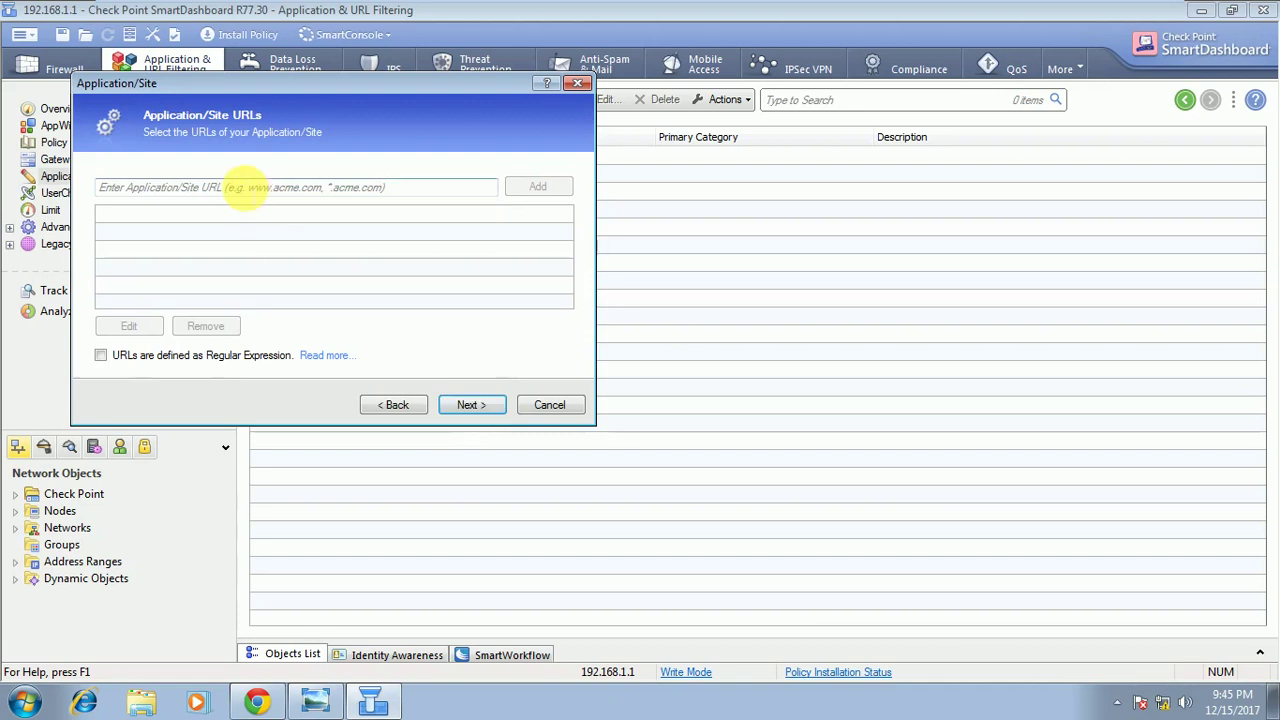
Add *.facebook.com and *.youtube.com to the URL list and continue
{"action": "left_click", "coordinate": [245, 187]}
{"action": "type", "text": "*"}
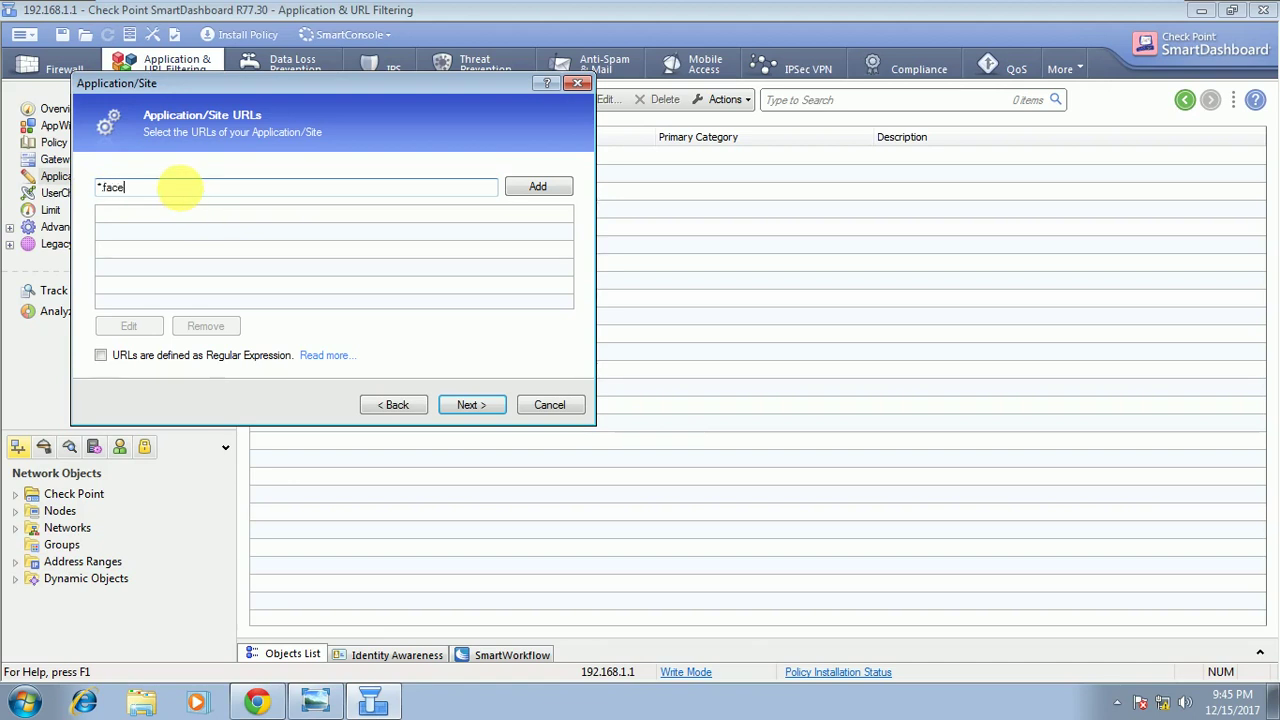
{"action": "type", "text": "book.com"}
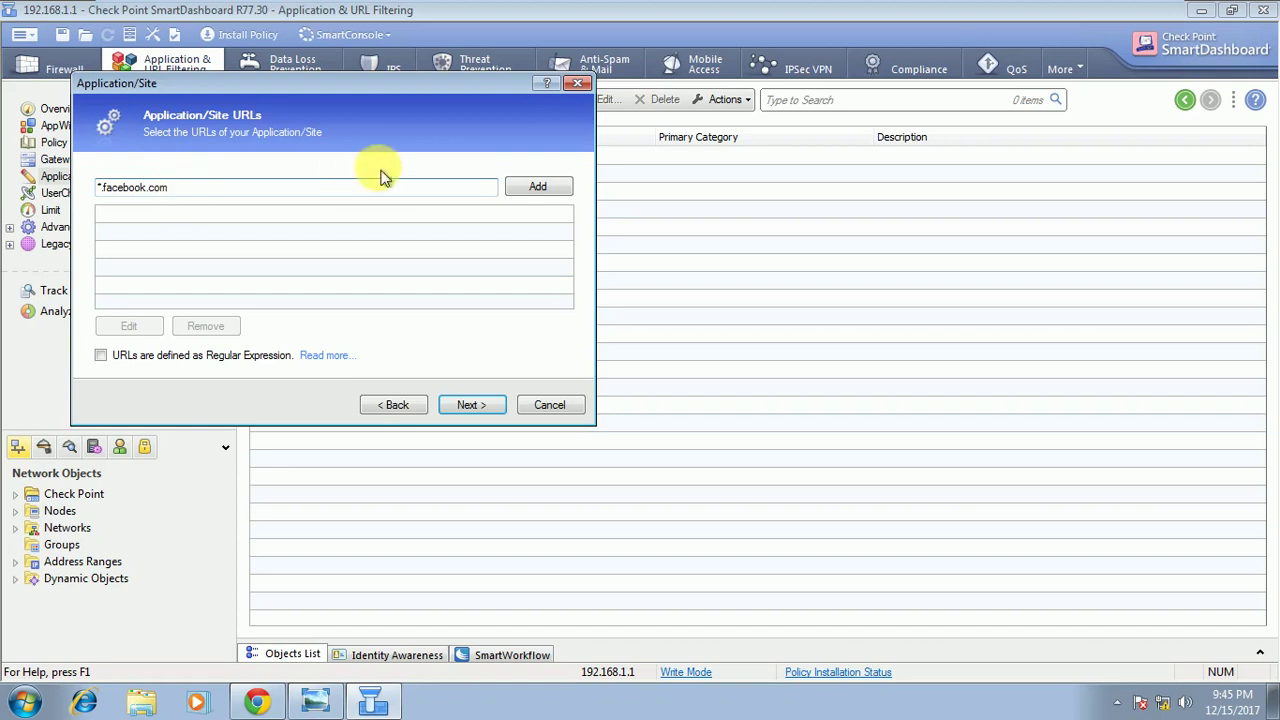
{"action": "left_click", "coordinate": [536, 189]}
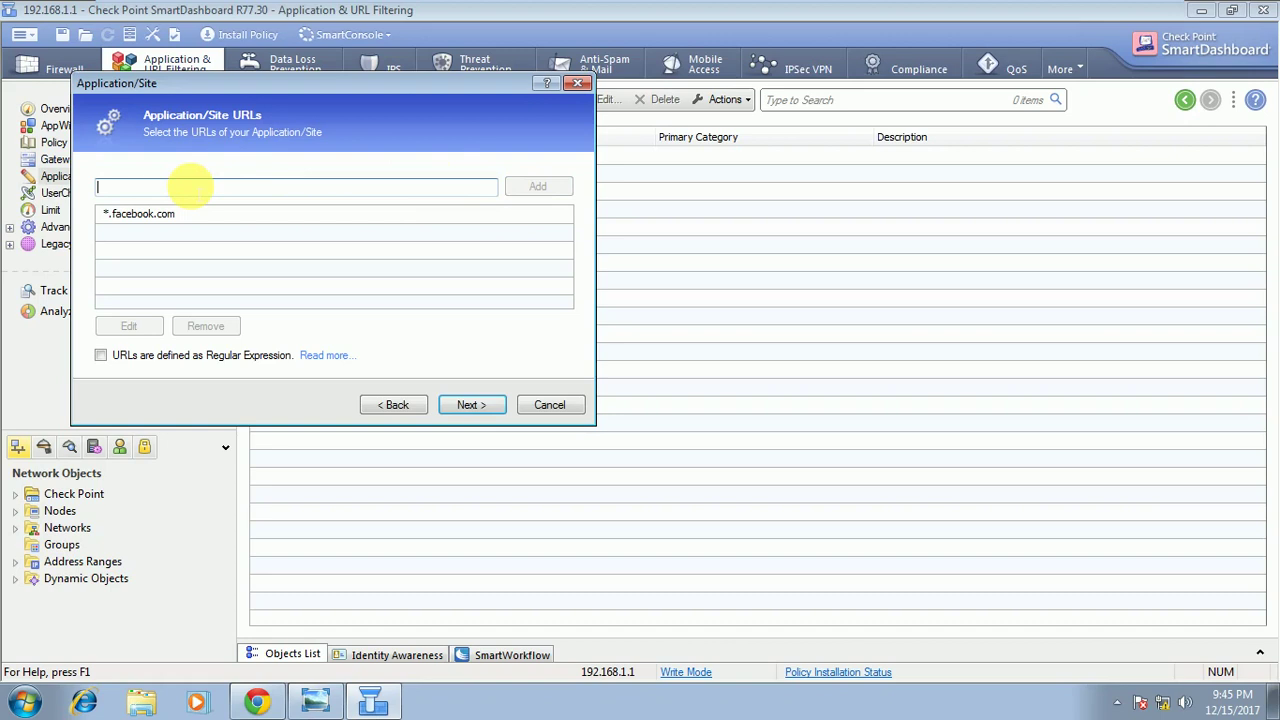
{"action": "type", "text": "*.y"}
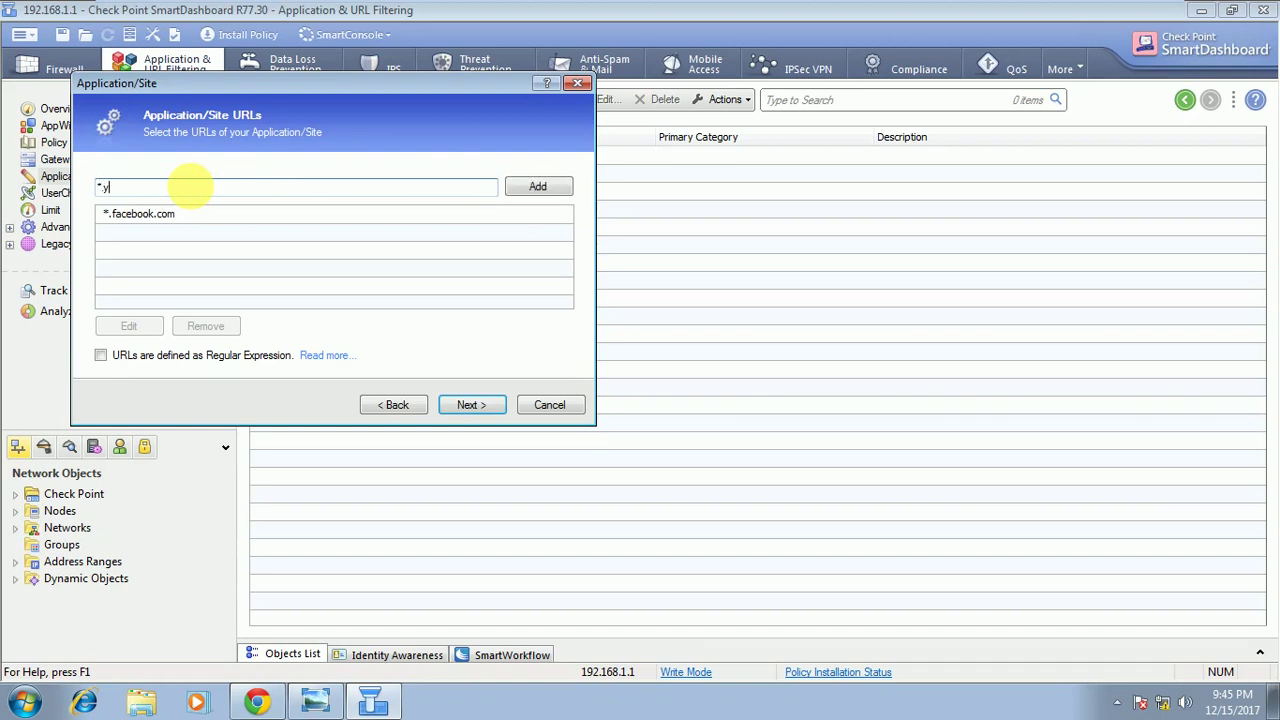
{"action": "type", "text": "outube.com"}
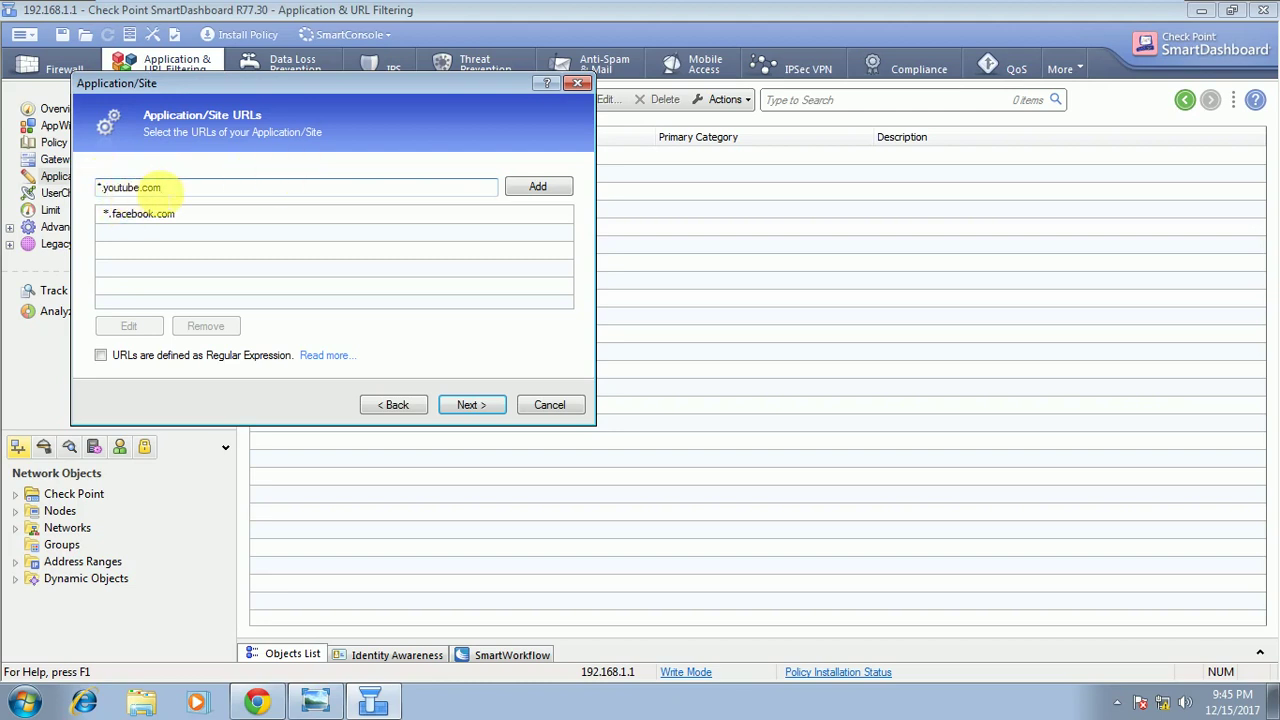
{"action": "left_click", "coordinate": [545, 196]}
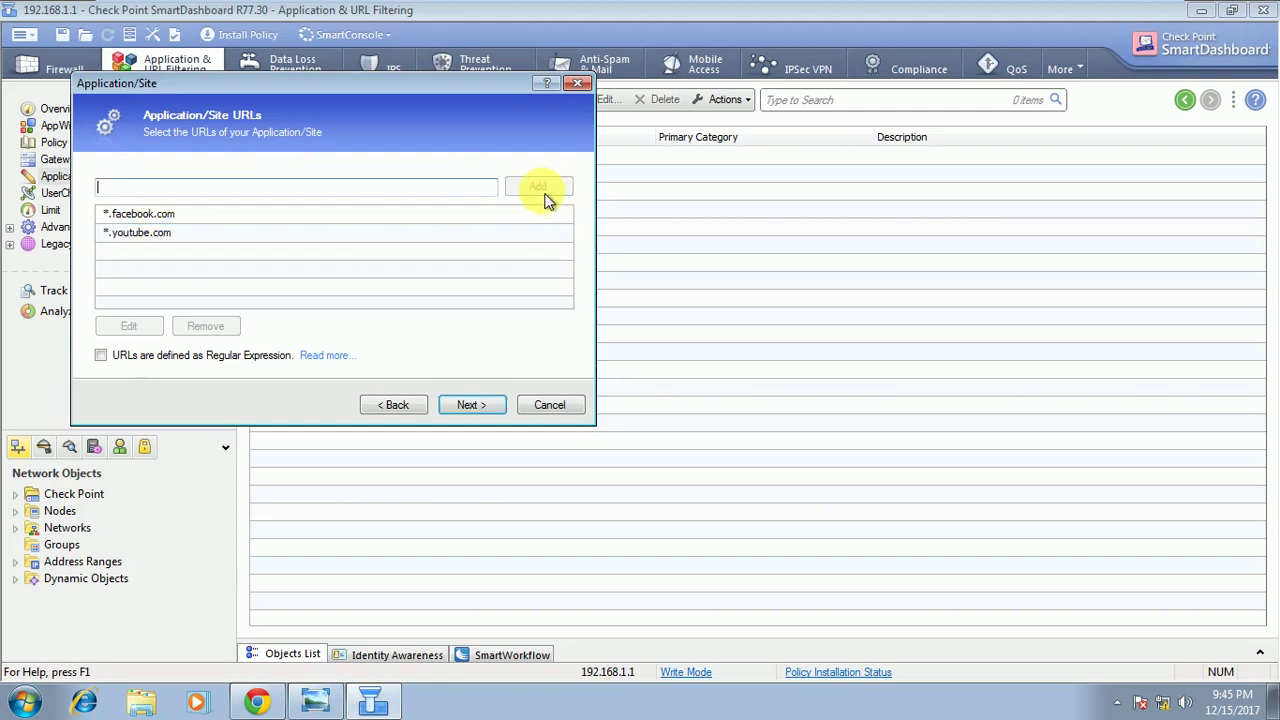
{"action": "left_click", "coordinate": [454, 405]}
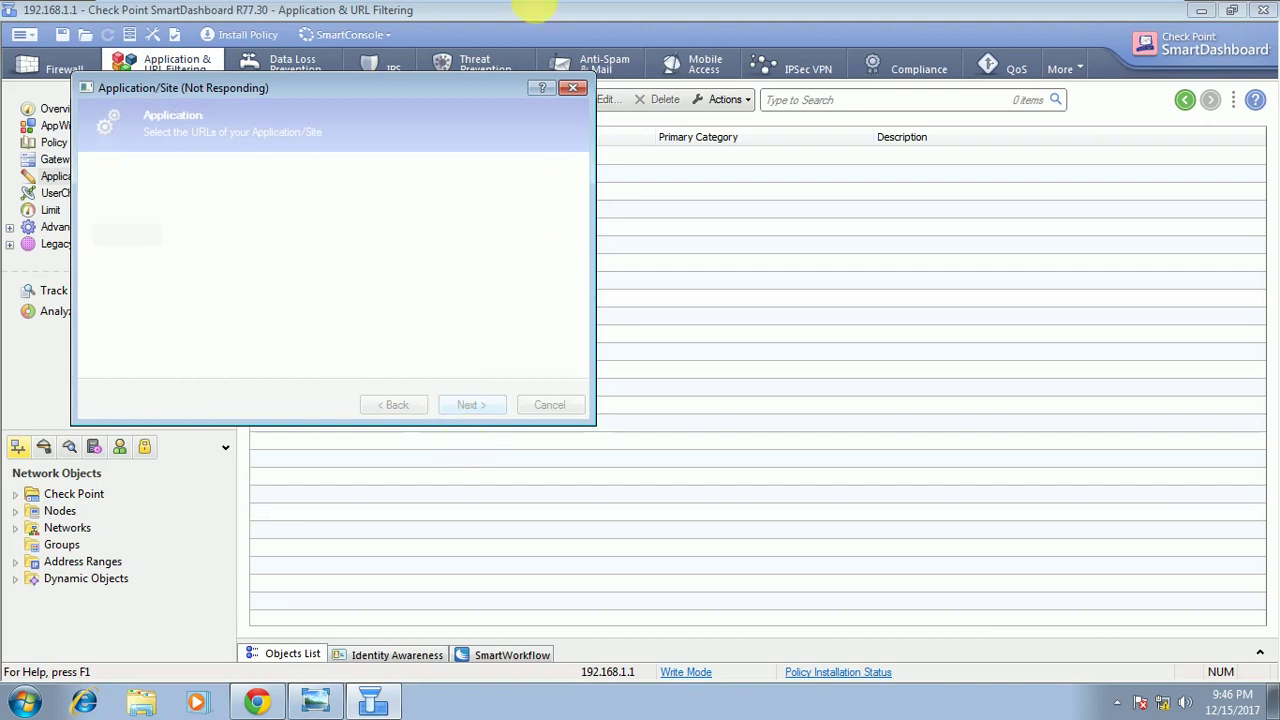
Exit VMware full screen while the stalled wizard tries to load Categories
{"action": "mouse_move", "coordinate": [538, 6]}
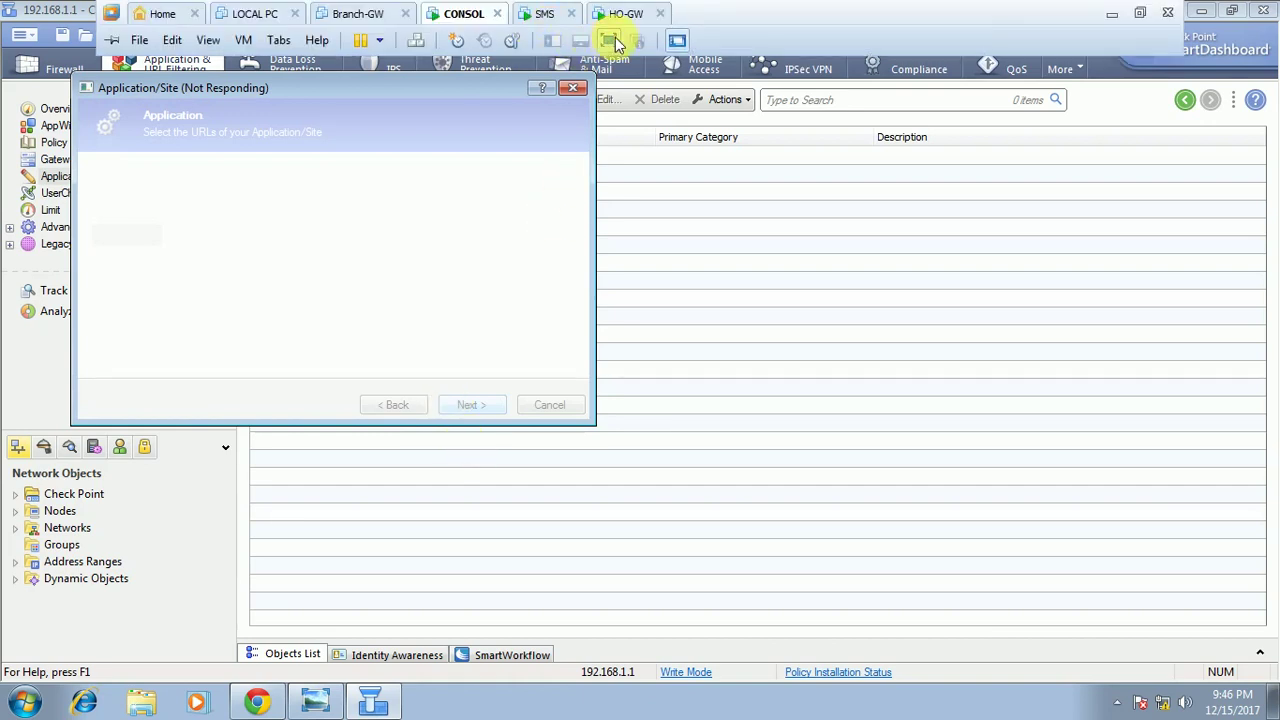
{"action": "left_click", "coordinate": [612, 42]}
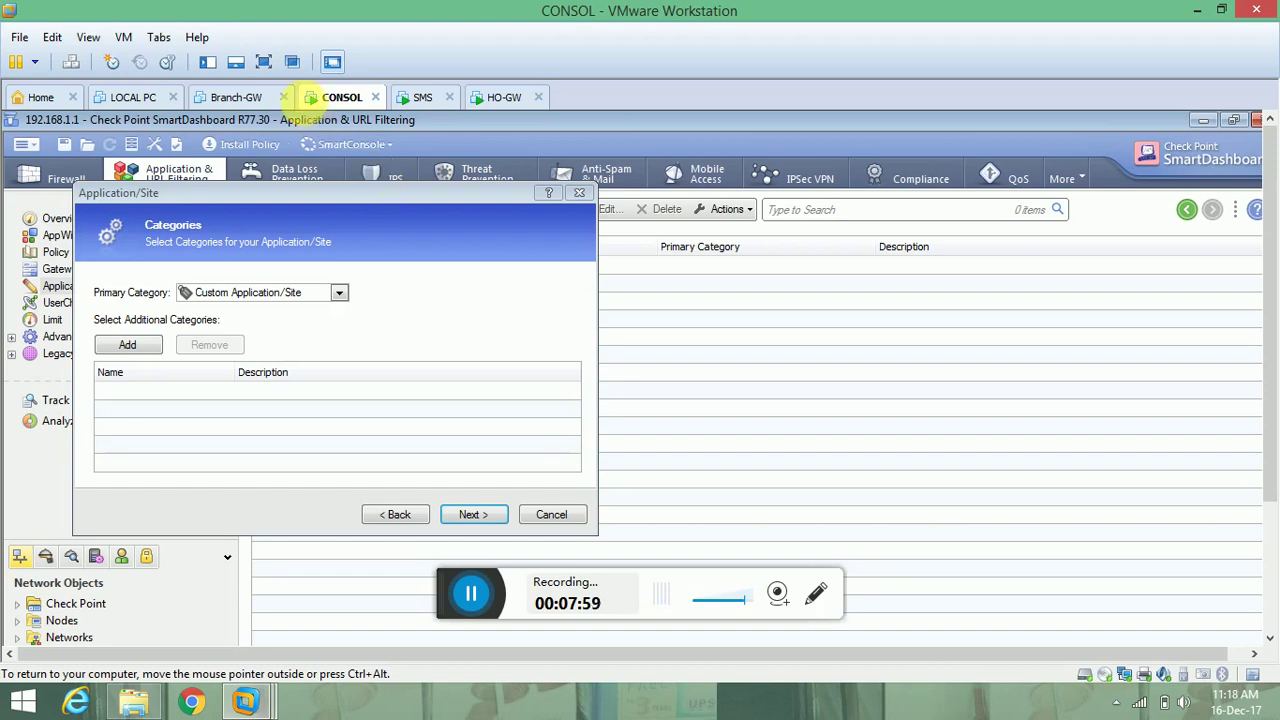
Keep Custom Application/Site as the primary category, add none, and finish the Facebook wizard
{"action": "left_click", "coordinate": [264, 62]}
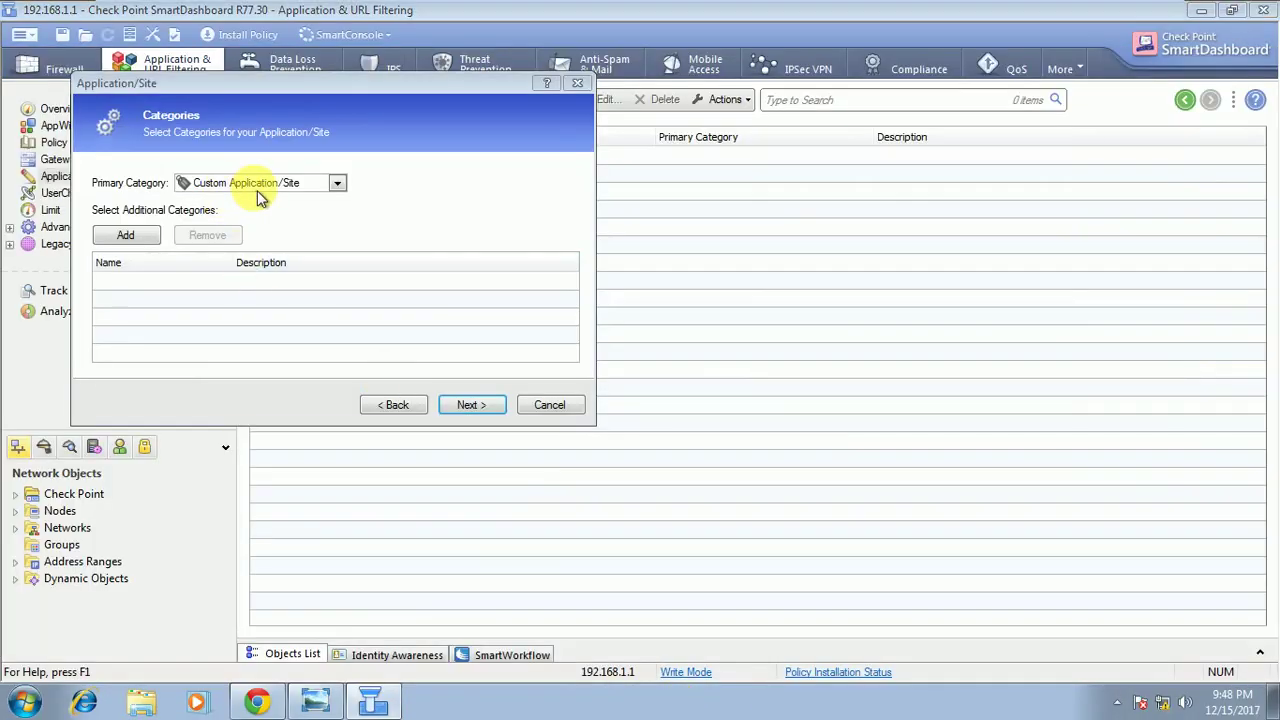
{"action": "left_click", "coordinate": [338, 183]}
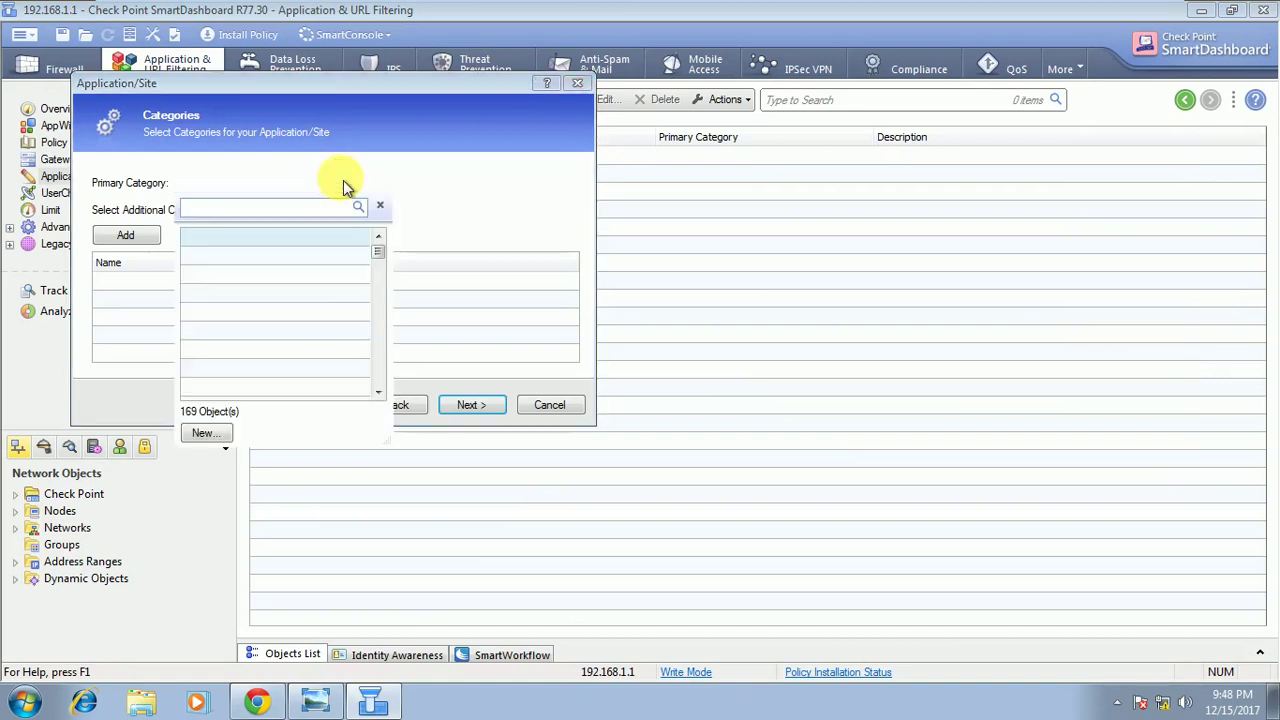
{"action": "left_click", "coordinate": [340, 183]}
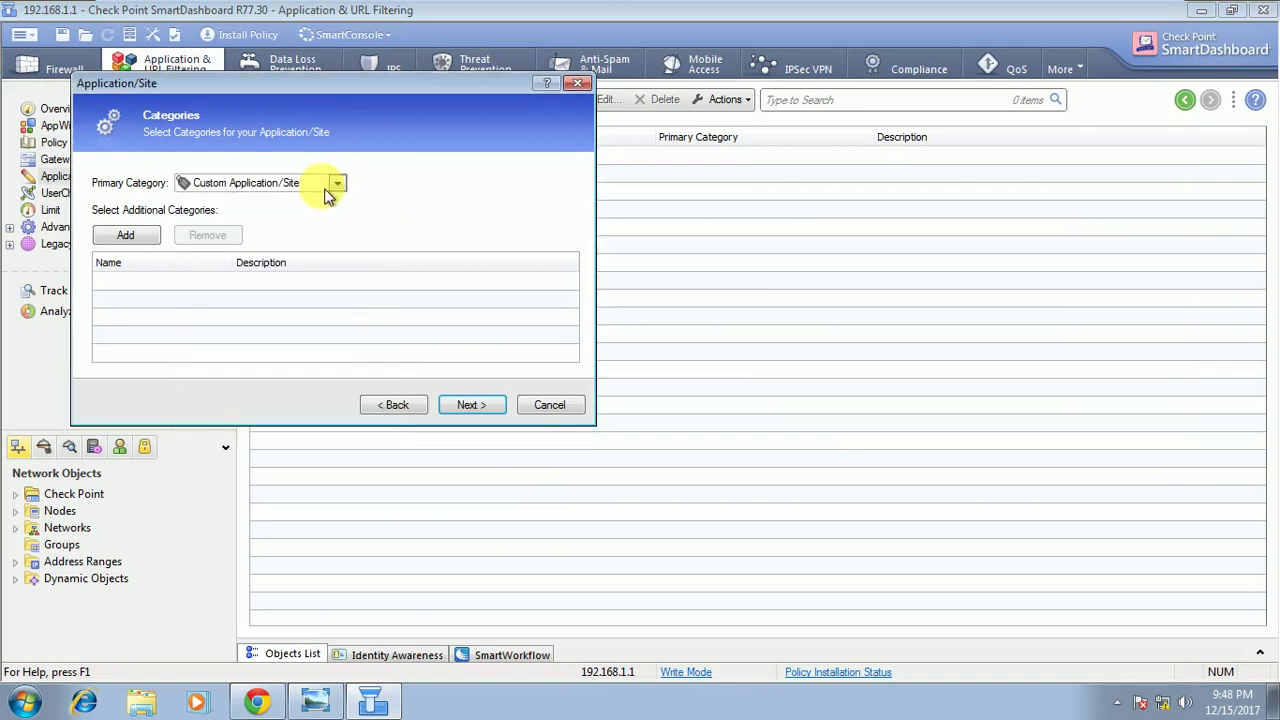
{"action": "left_click", "coordinate": [338, 184]}
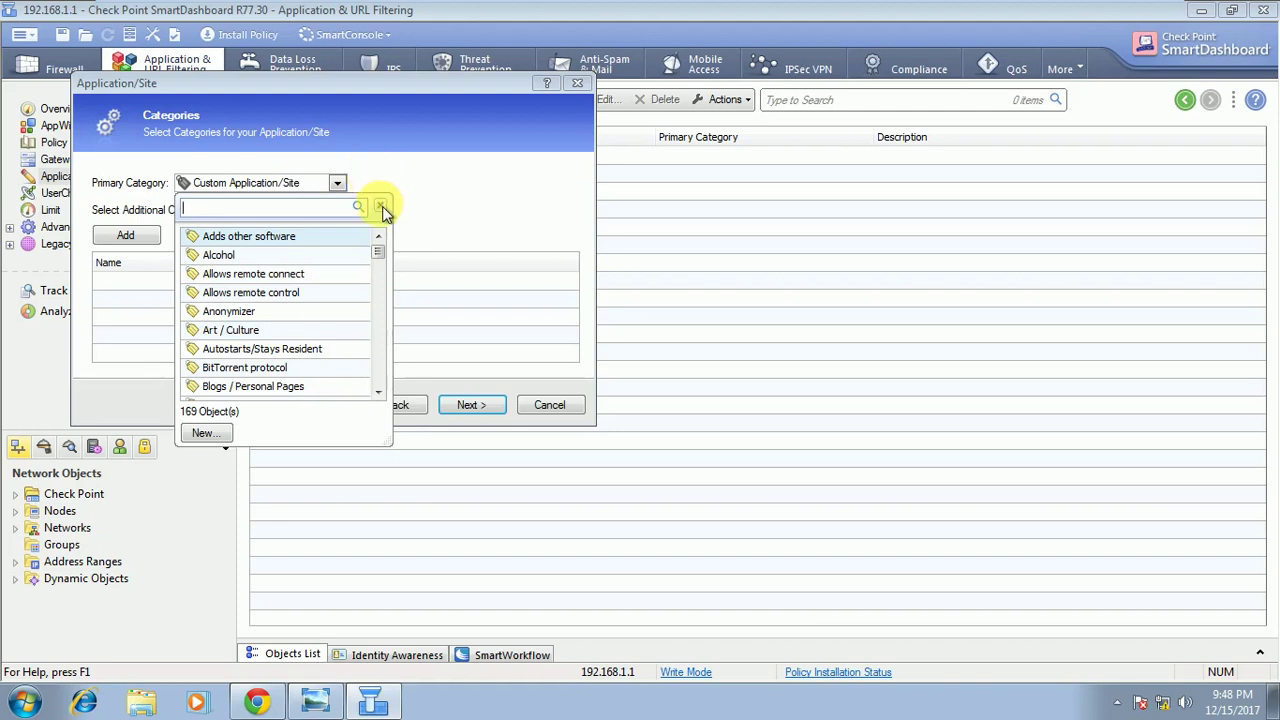
{"action": "left_click", "coordinate": [382, 208]}
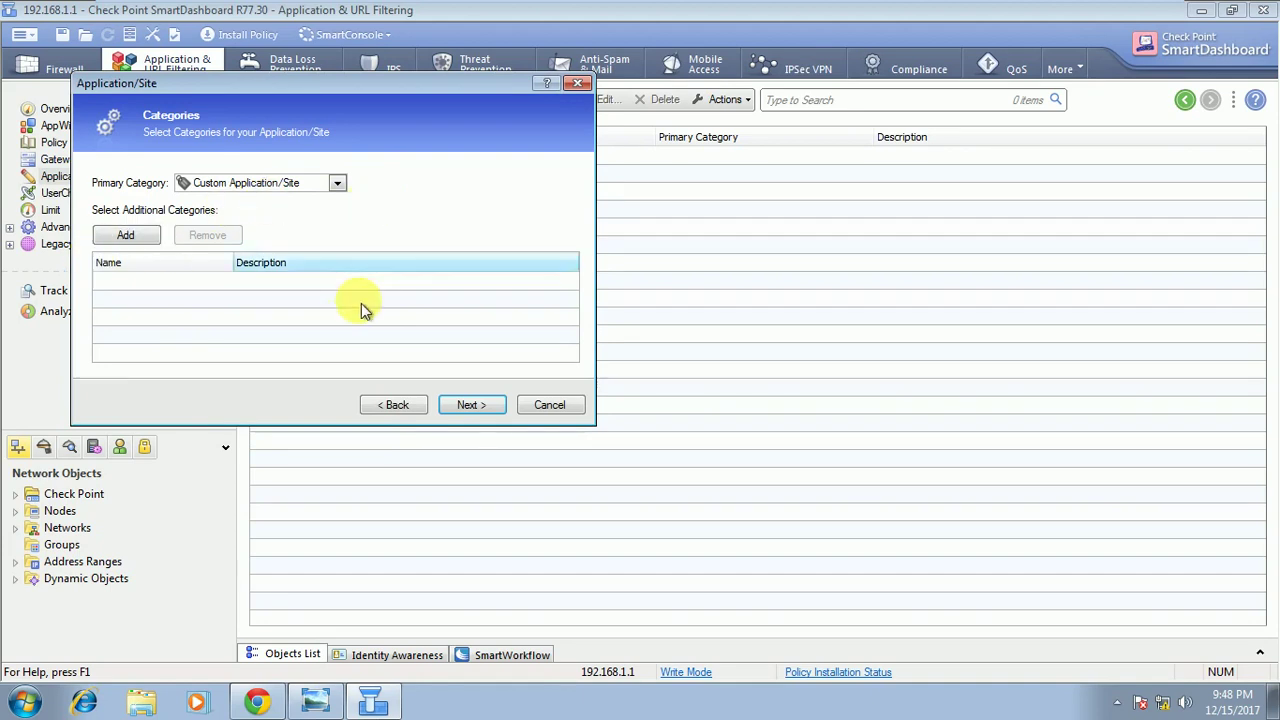
{"action": "left_click", "coordinate": [466, 412]}
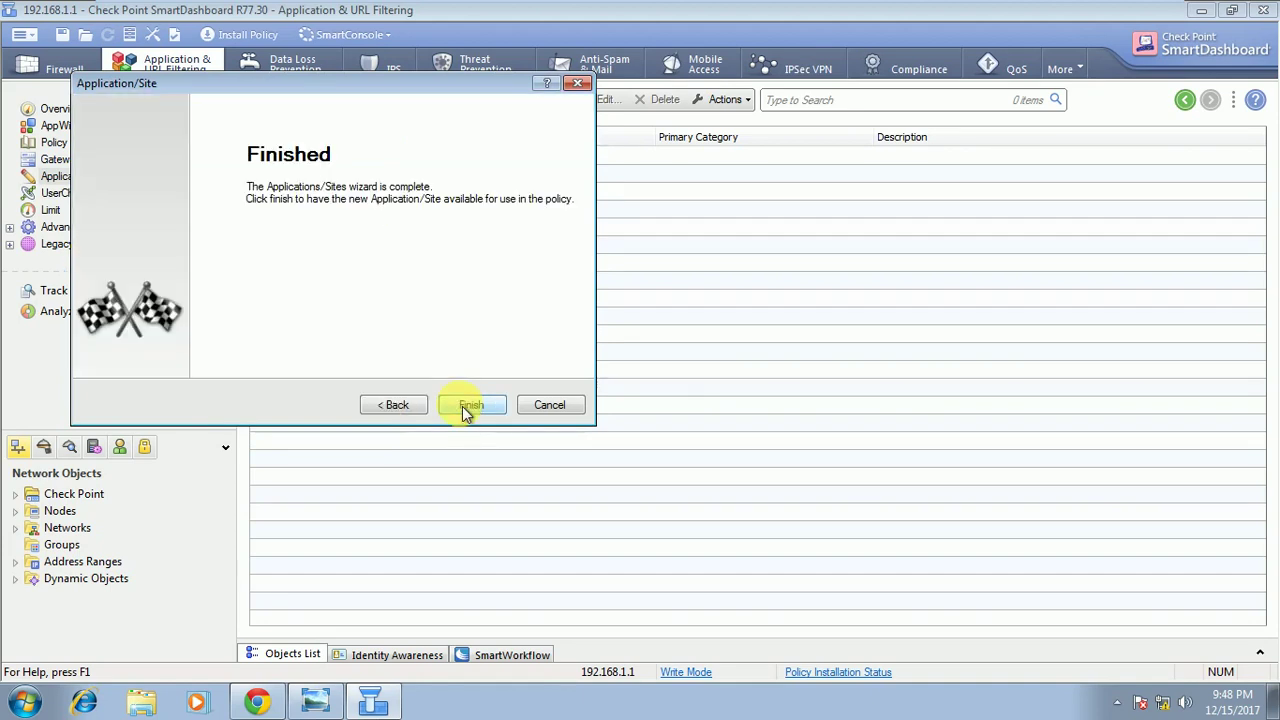
{"action": "left_click", "coordinate": [465, 410]}
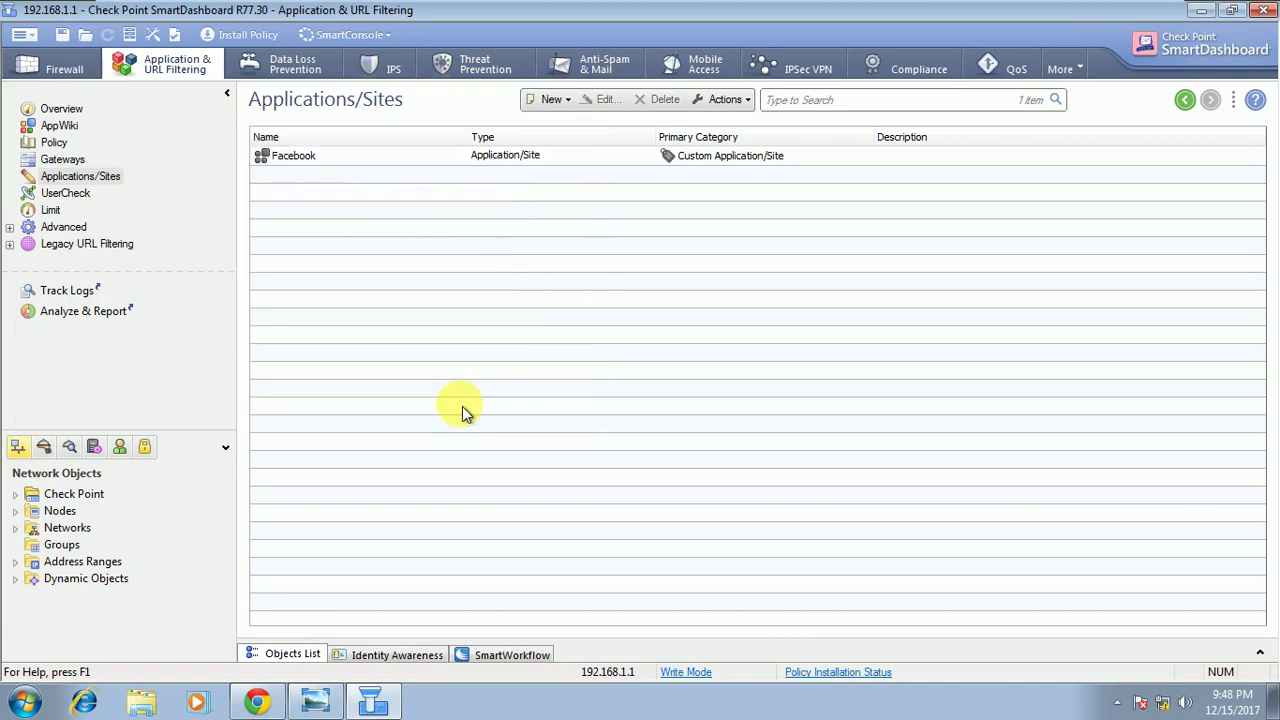
Remove *.youtube.com from the Facebook object's URLs and save it with OK
{"action": "left_click", "coordinate": [309, 163]}
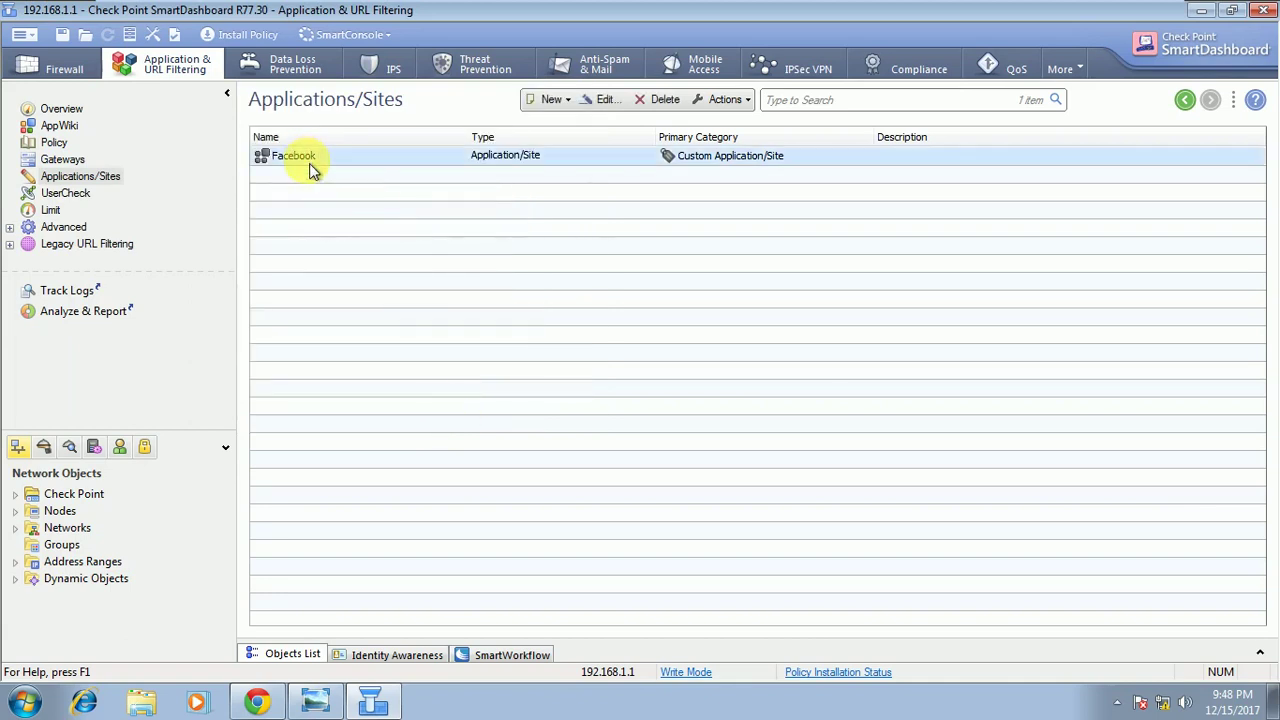
{"action": "left_click", "coordinate": [309, 163]}
{"action": "double_click", "coordinate": [309, 163]}
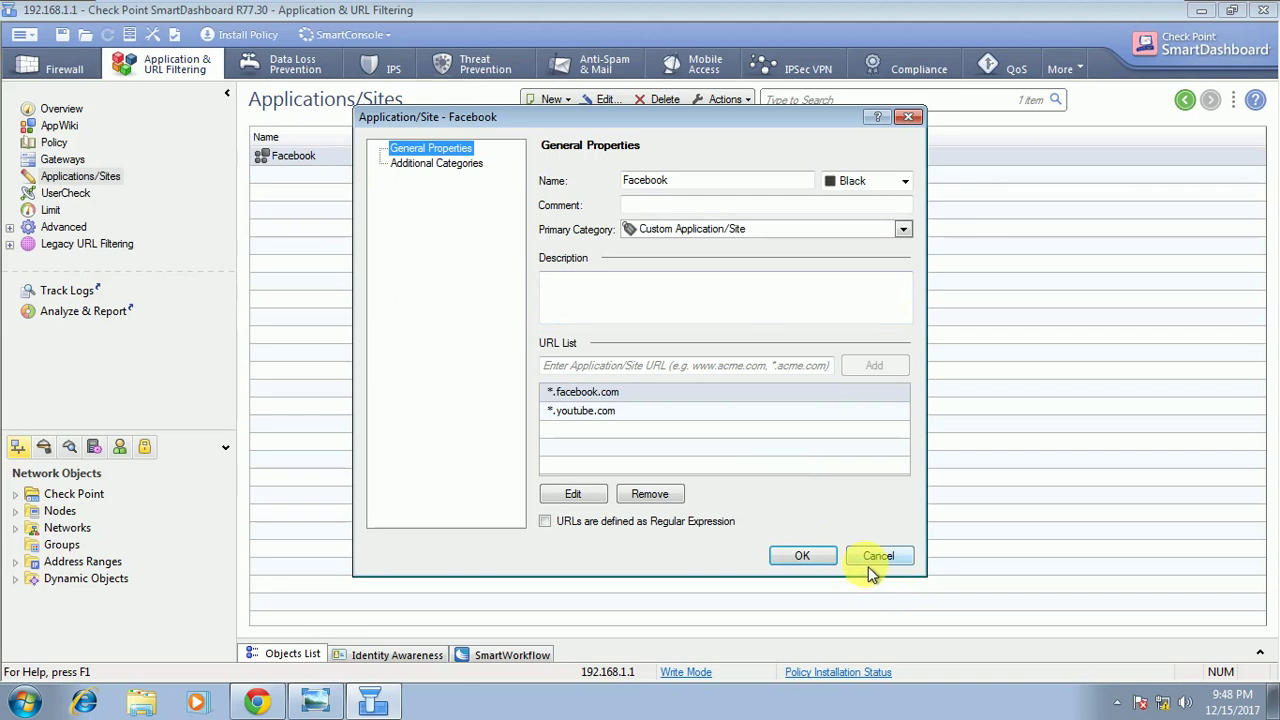
{"action": "left_click", "coordinate": [608, 414]}
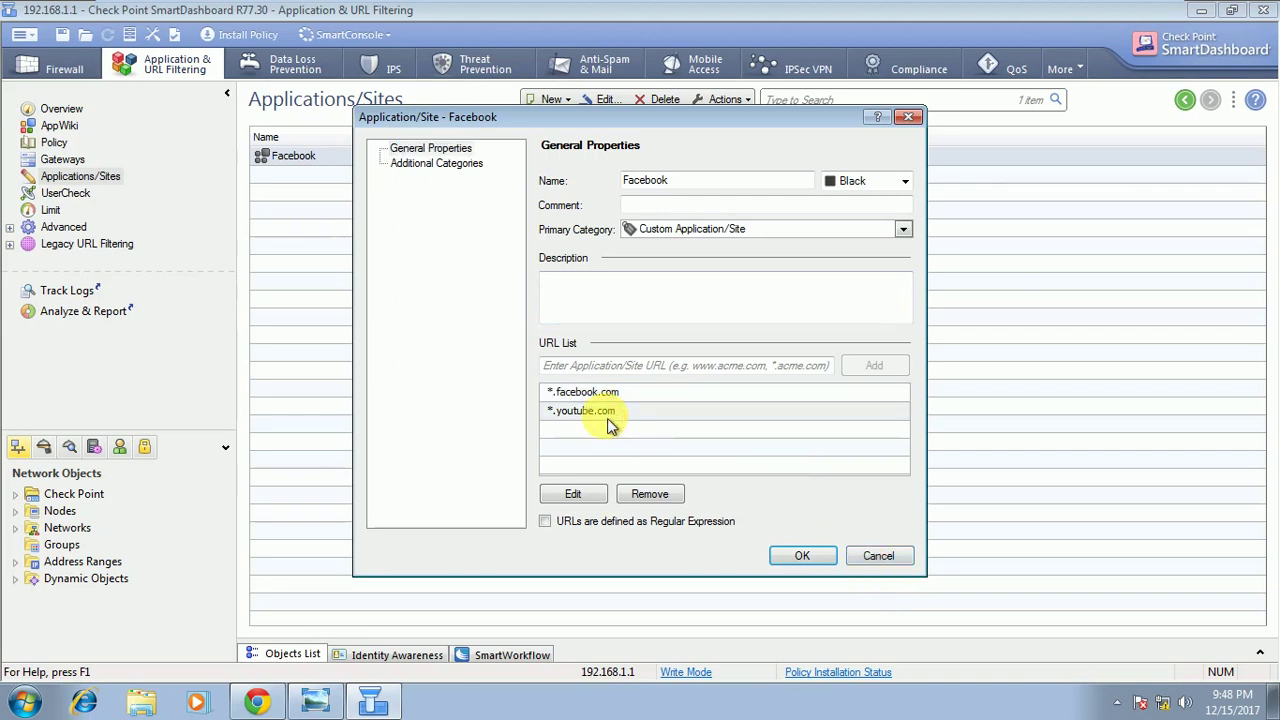
{"action": "left_click", "coordinate": [650, 493]}
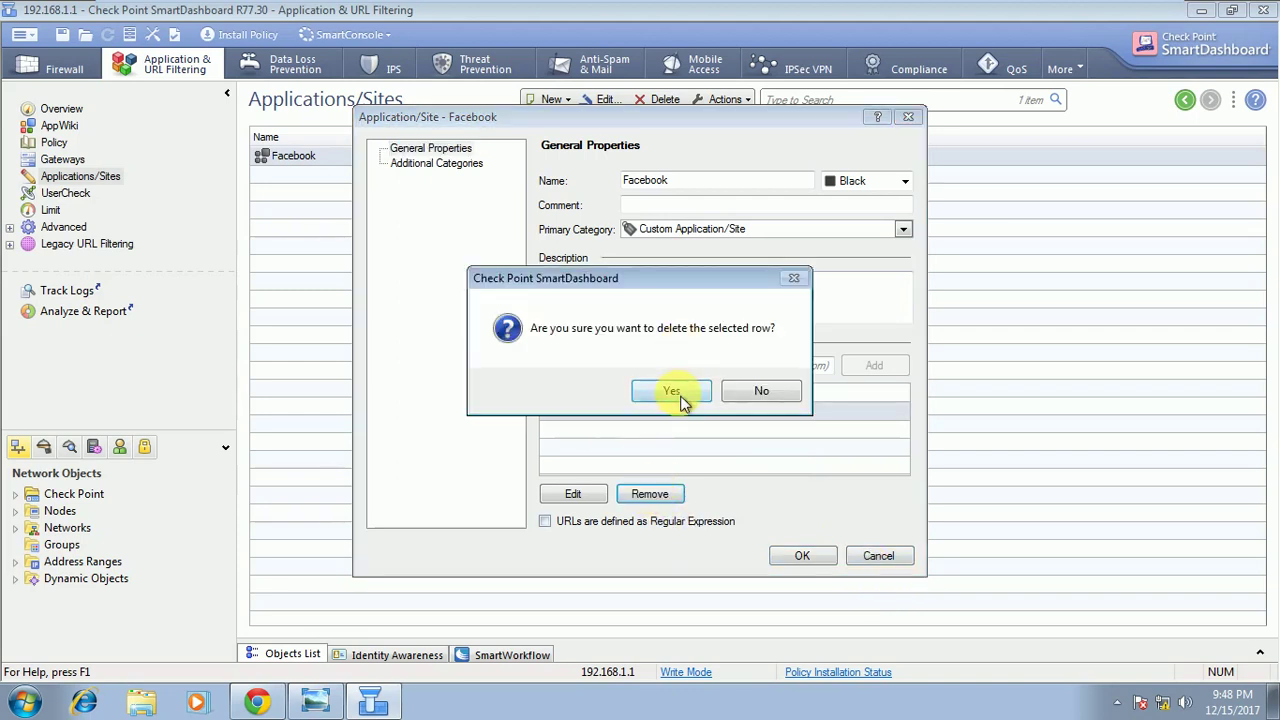
{"action": "left_click", "coordinate": [682, 396]}
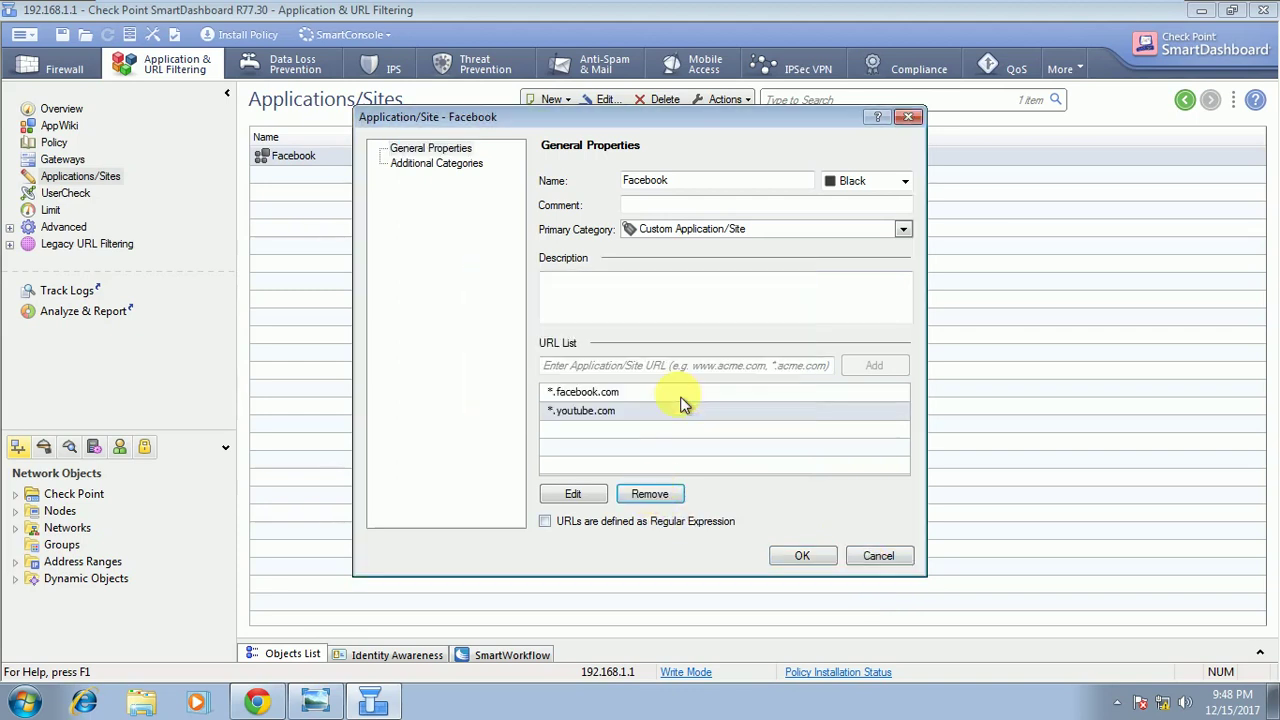
{"action": "left_click", "coordinate": [801, 554]}
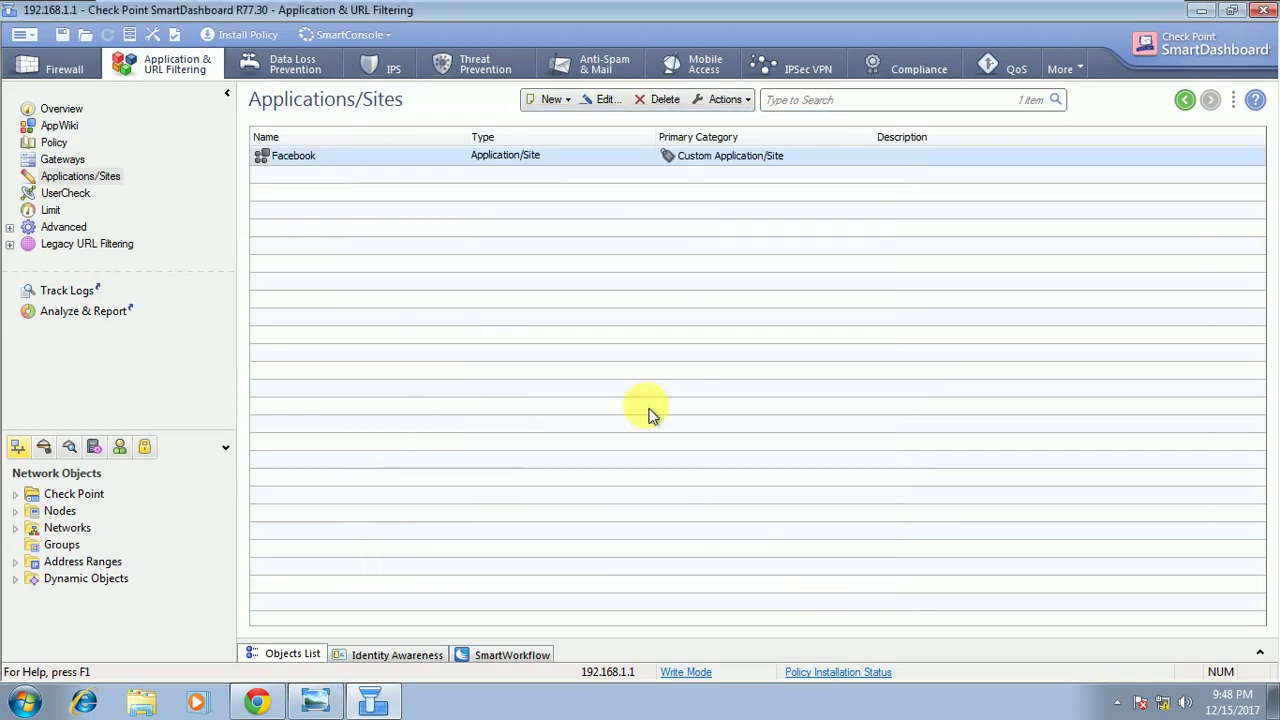
Start a new custom Application/Site named Youtube
{"action": "left_click", "coordinate": [550, 100]}
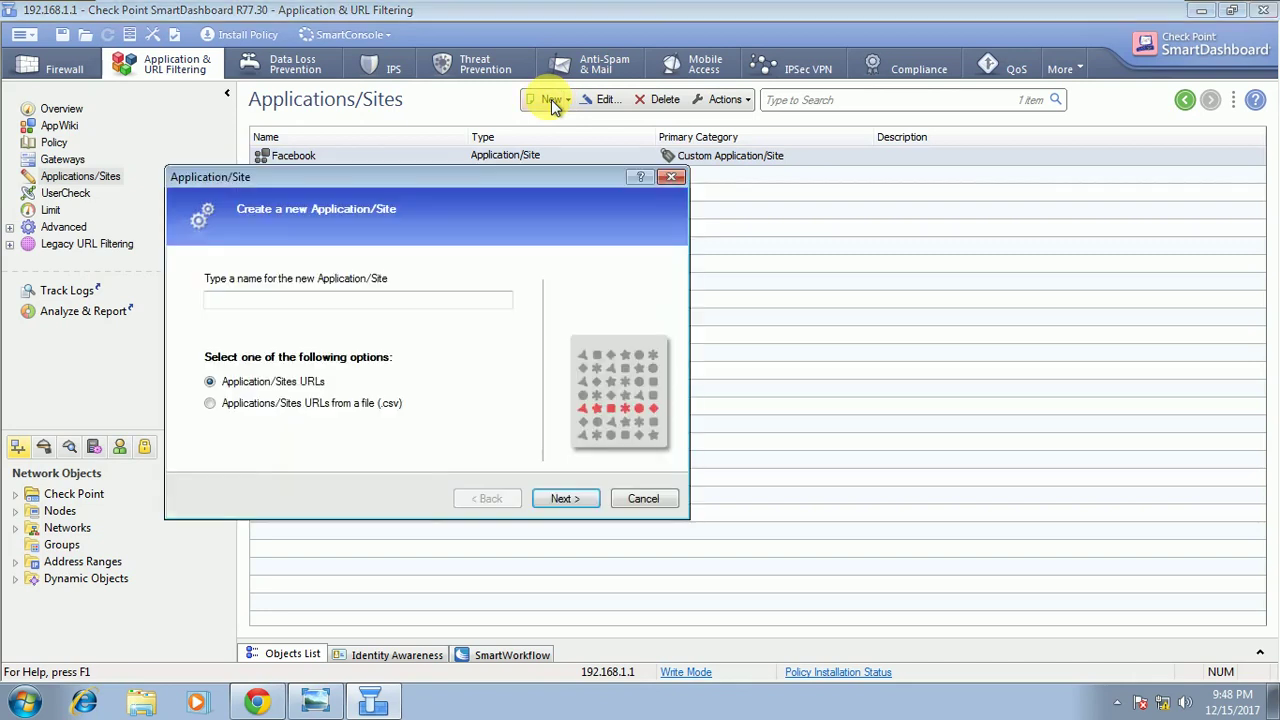
{"action": "left_click", "coordinate": [262, 298]}
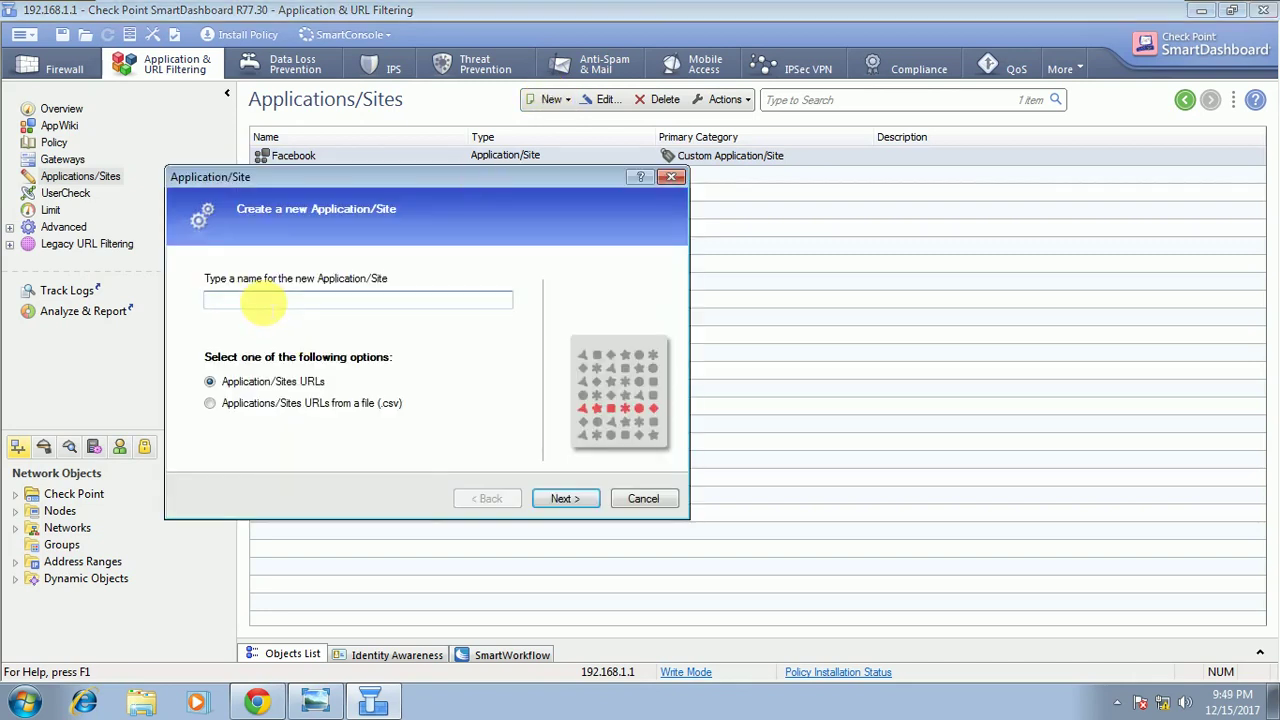
{"action": "type", "text": "Youtube"}
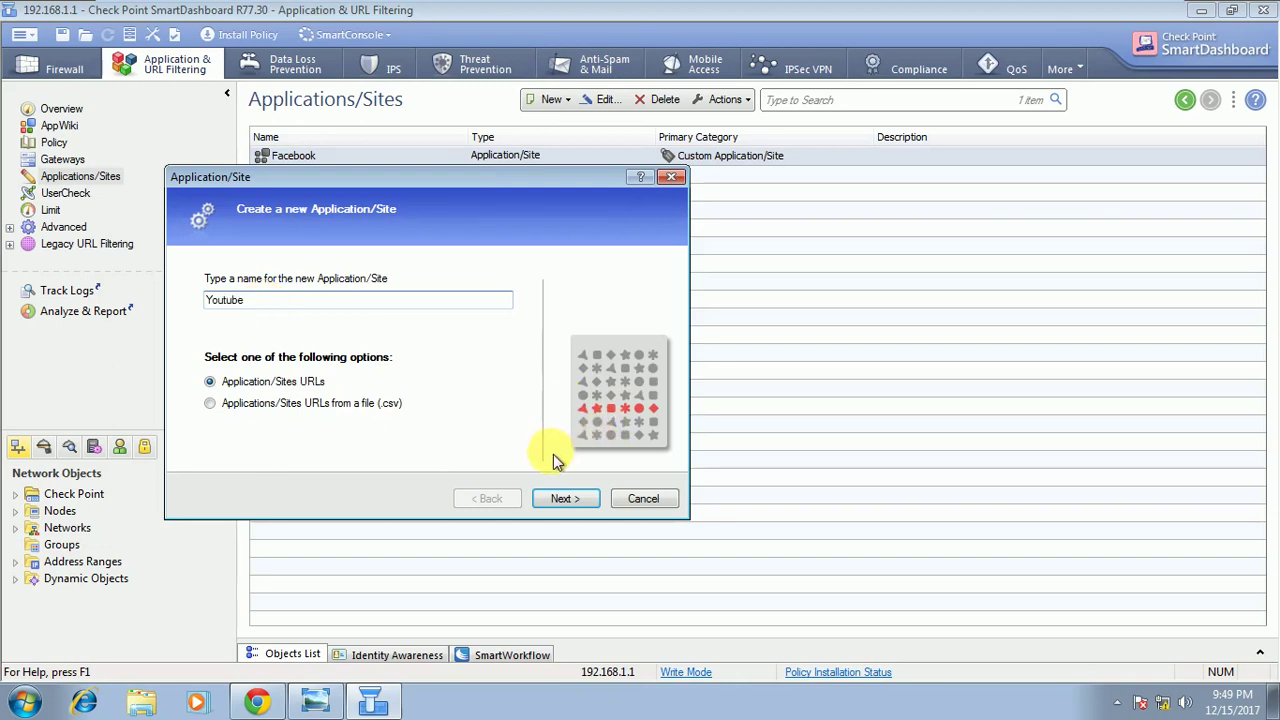
{"action": "left_click", "coordinate": [566, 498]}
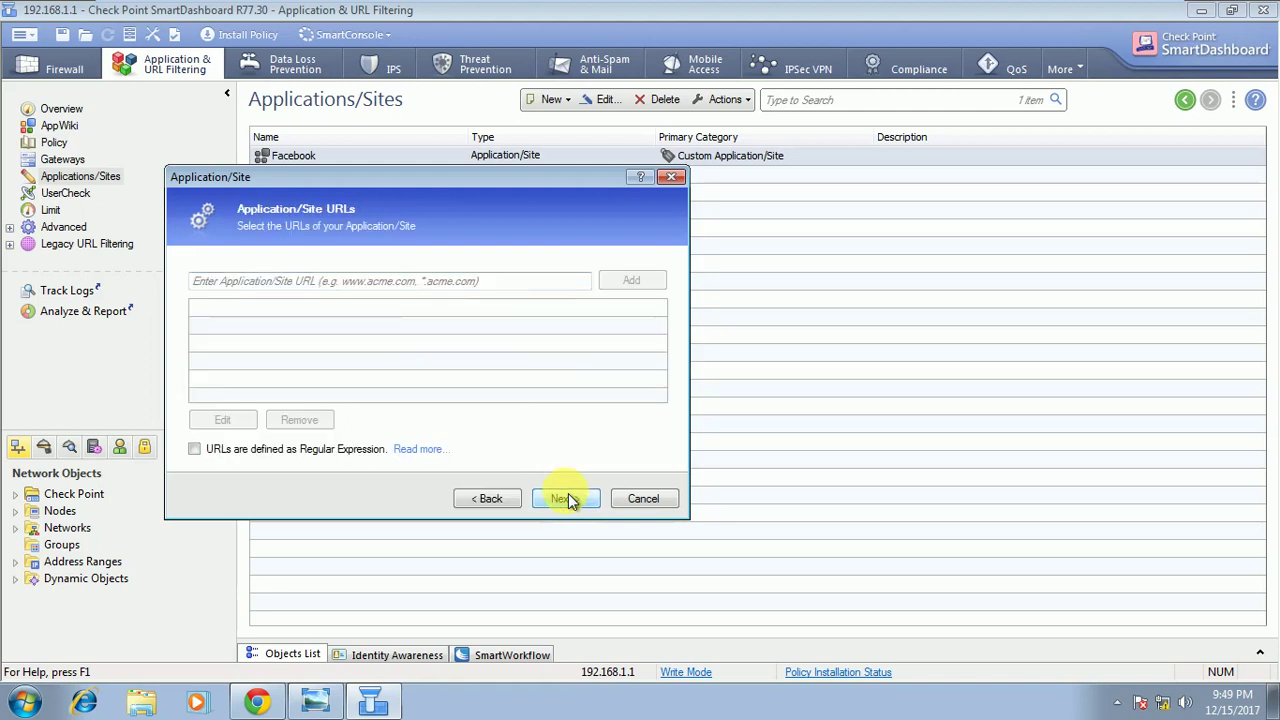
Add *.youtube.com as its URL and finish the Youtube wizard
{"action": "left_click", "coordinate": [357, 283]}
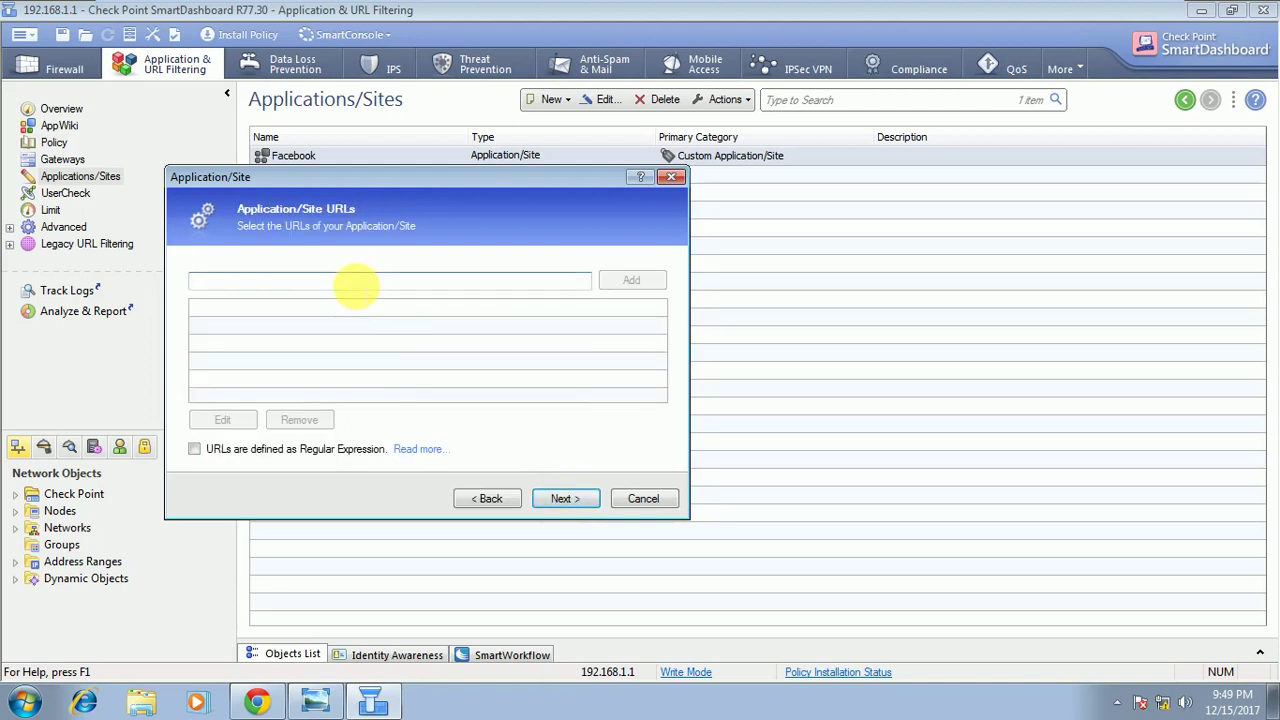
{"action": "type", "text": "*"}
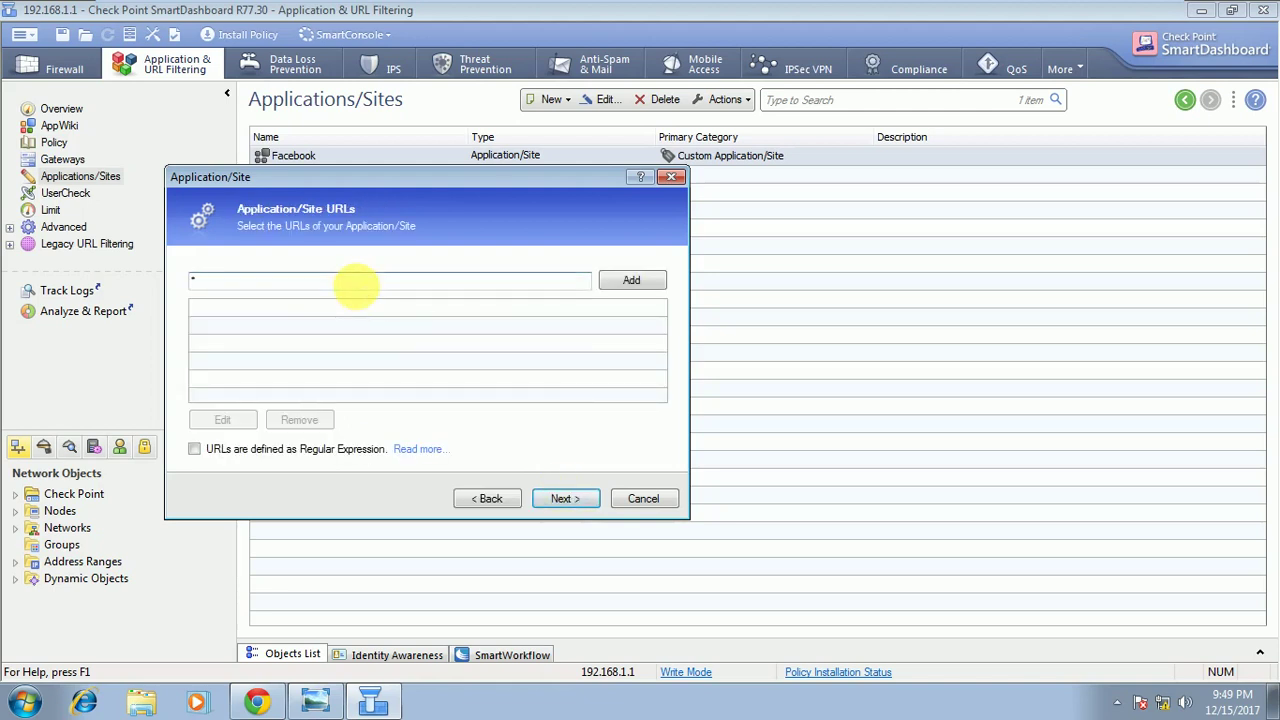
{"action": "type", "text": ".you"}
{"action": "type", "text": "tube"}
{"action": "type", "text": ".com"}
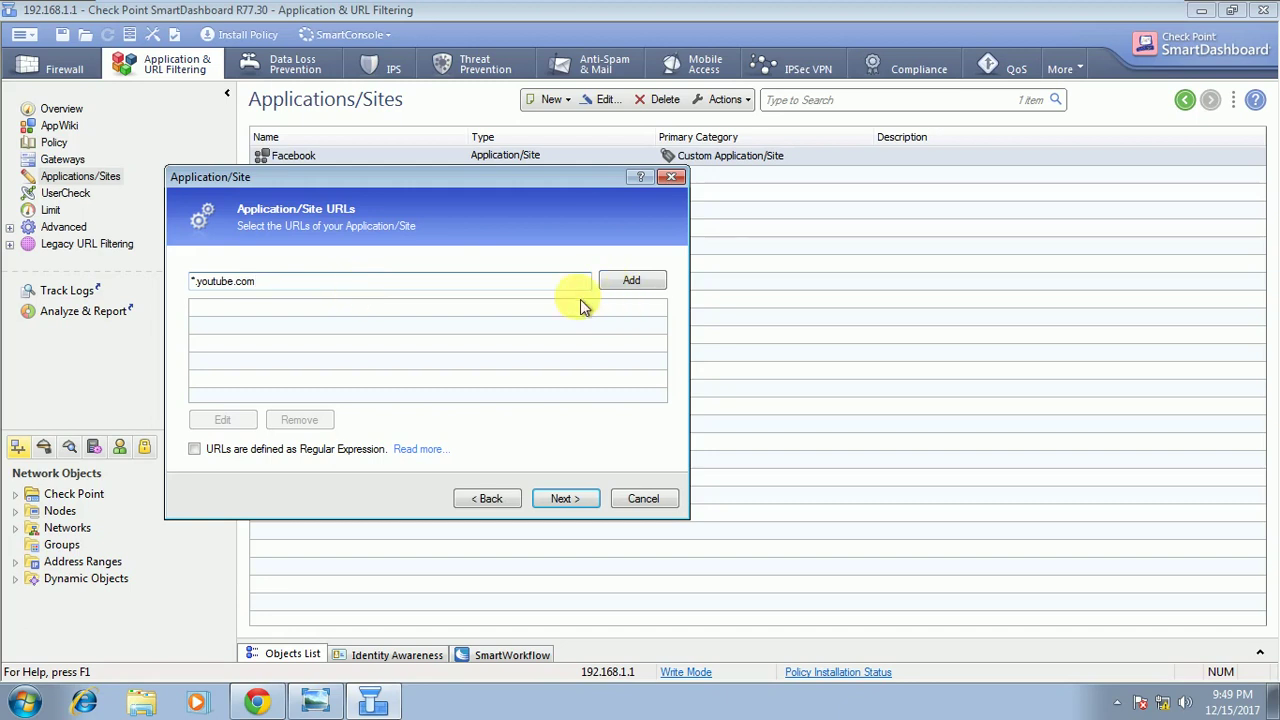
{"action": "left_click", "coordinate": [617, 286]}
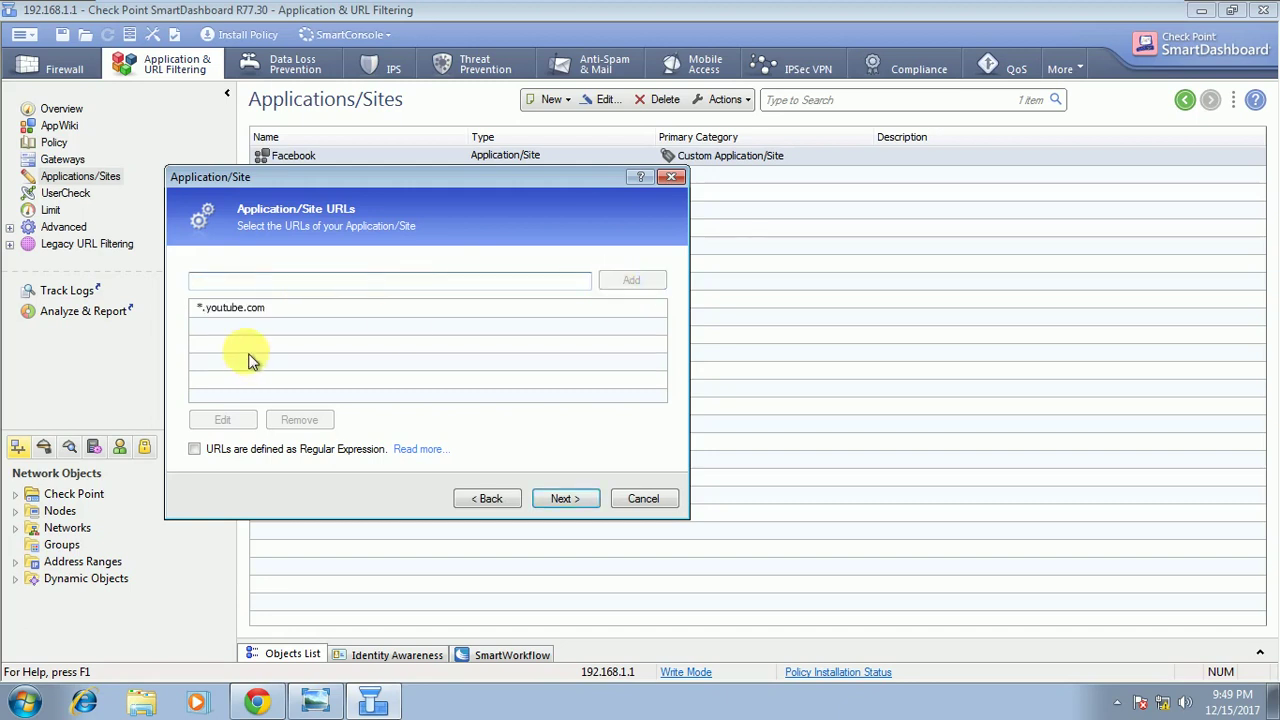
{"action": "left_click", "coordinate": [257, 318]}
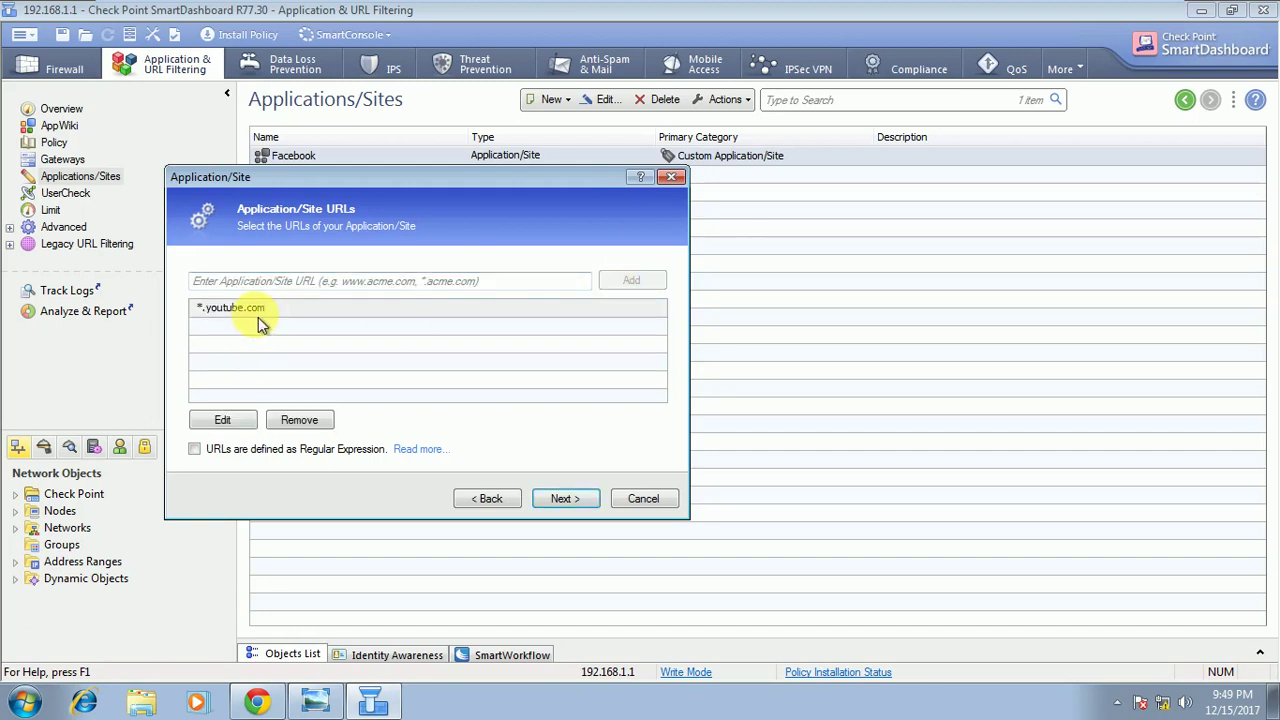
{"action": "left_click", "coordinate": [566, 500]}
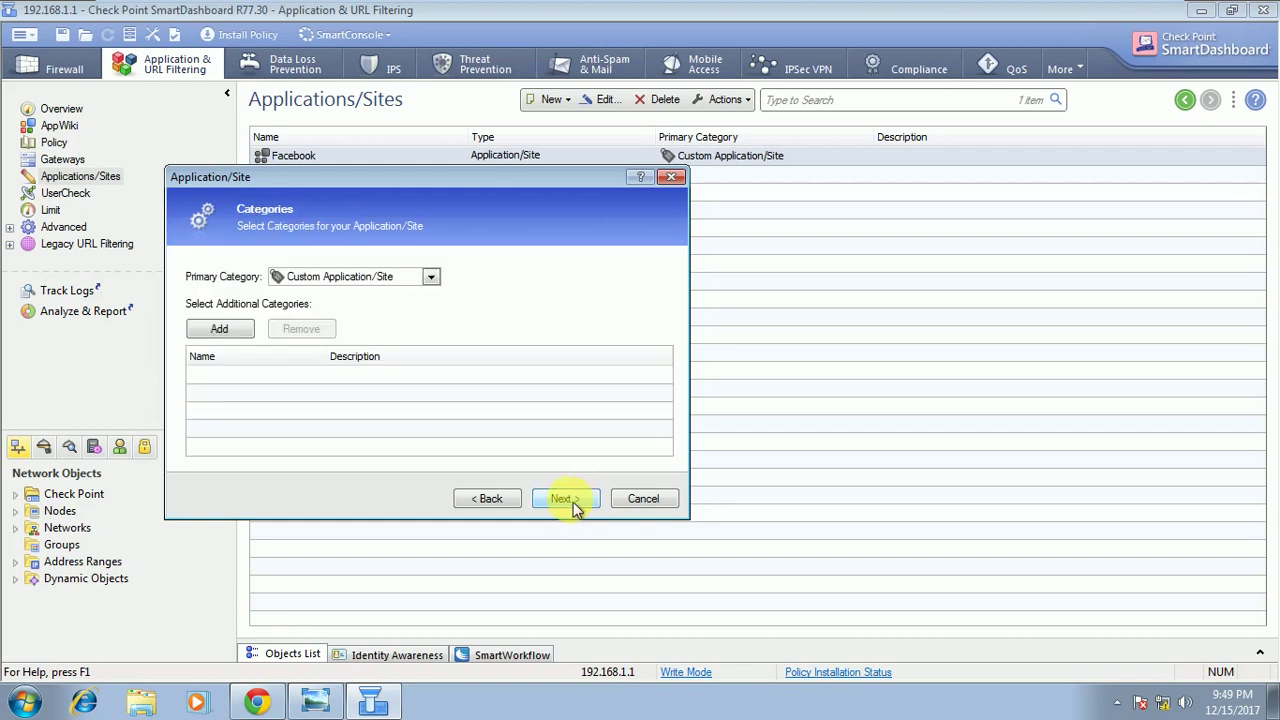
{"action": "left_click", "coordinate": [566, 502]}
{"action": "left_click", "coordinate": [568, 505]}
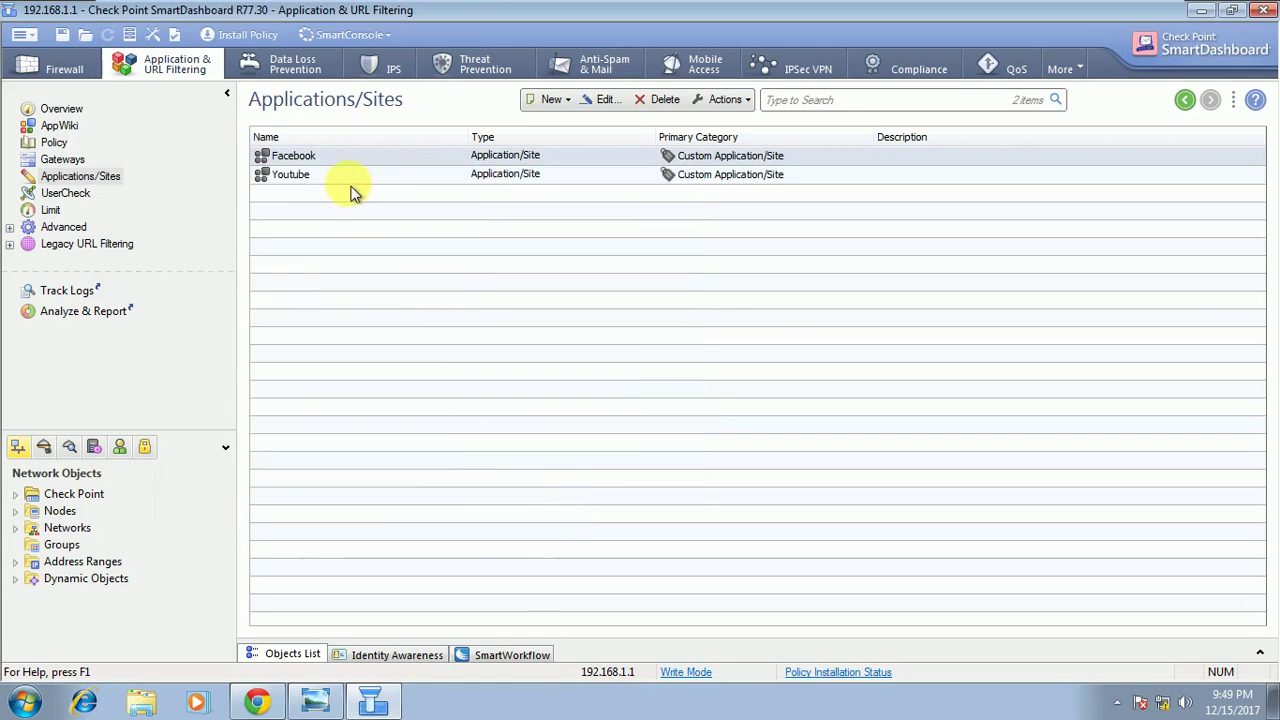
{"action": "left_click", "coordinate": [337, 180]}
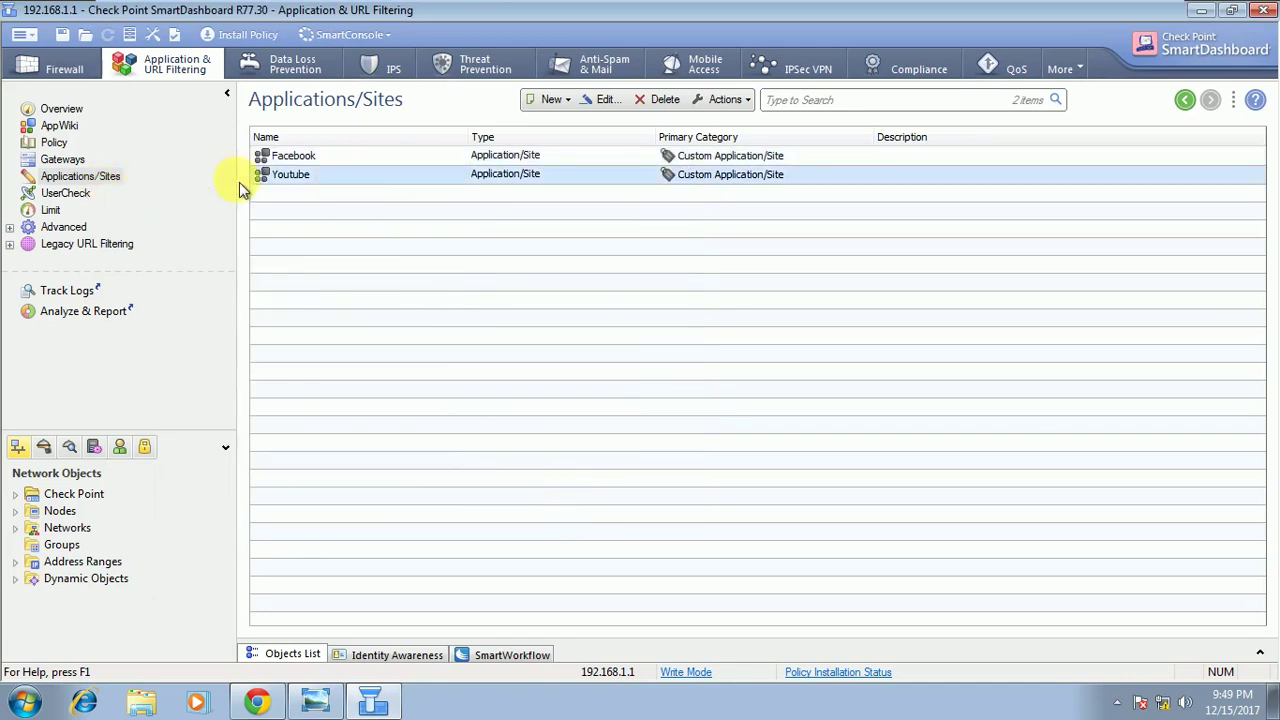
In the Policy tab, add the custom Facebook object to rule 1's Applications/Sites
{"action": "left_click", "coordinate": [317, 162]}
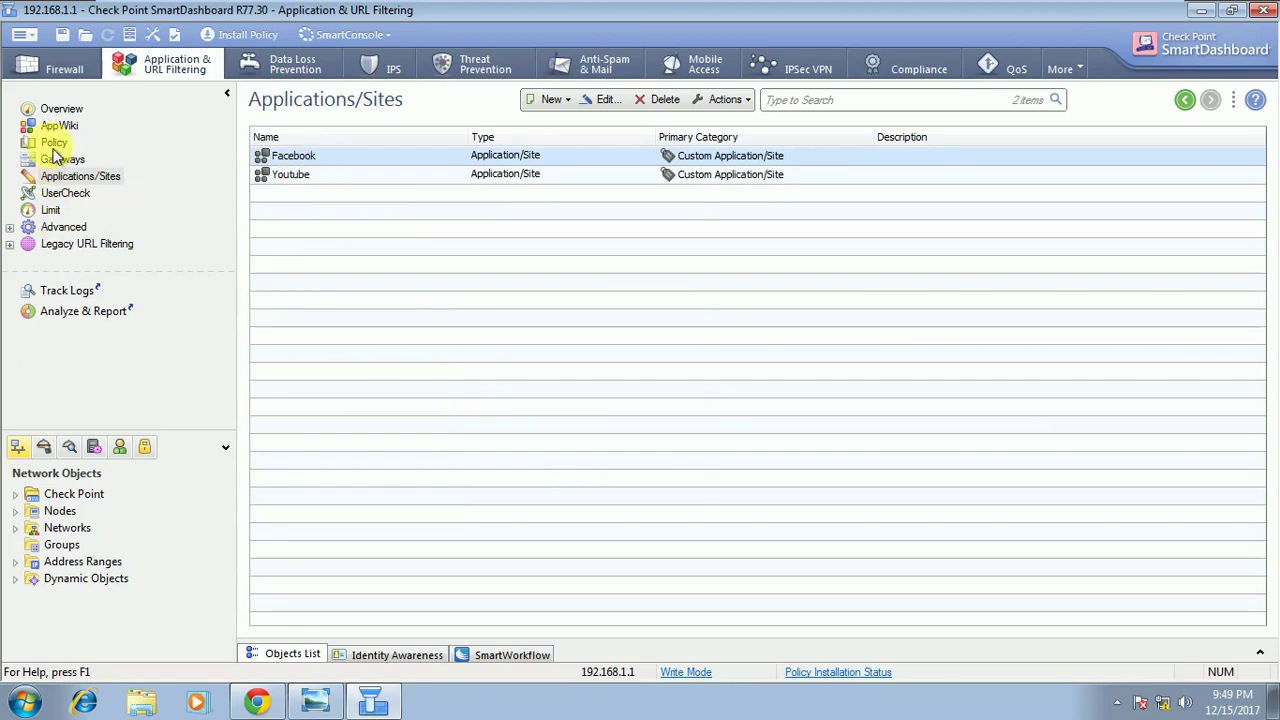
{"action": "left_click", "coordinate": [54, 145]}
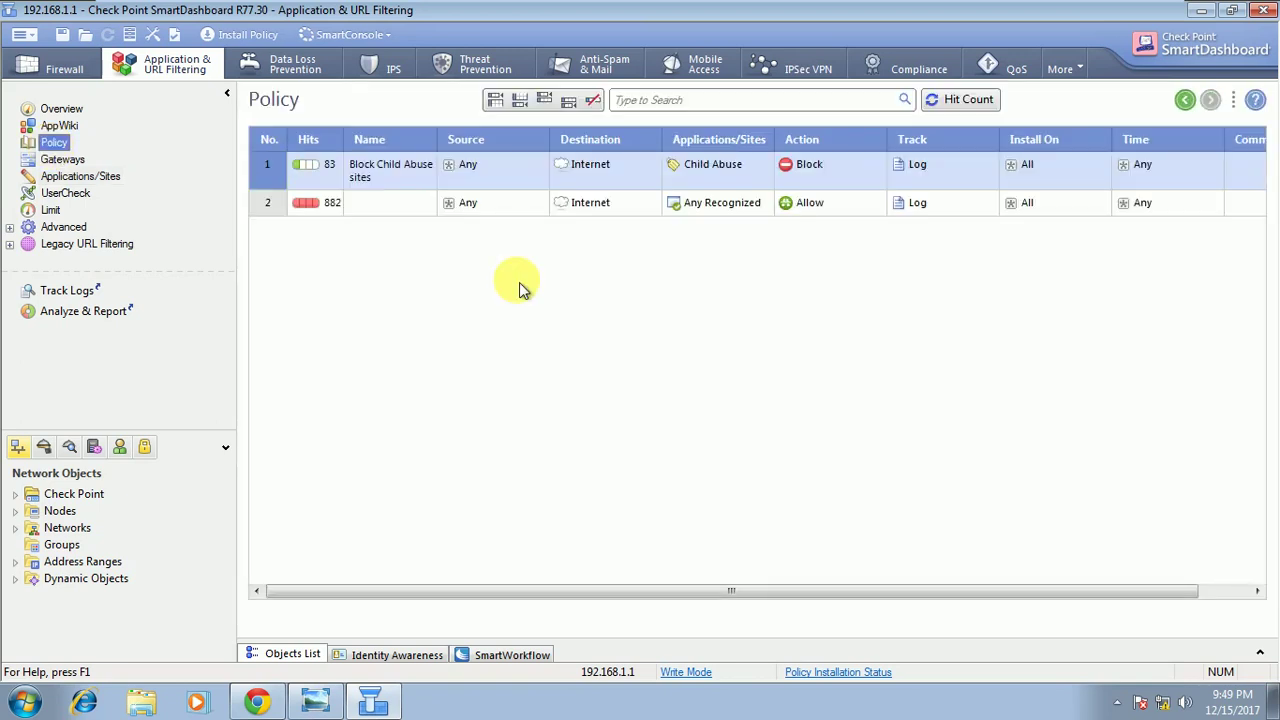
{"action": "left_click", "coordinate": [767, 168]}
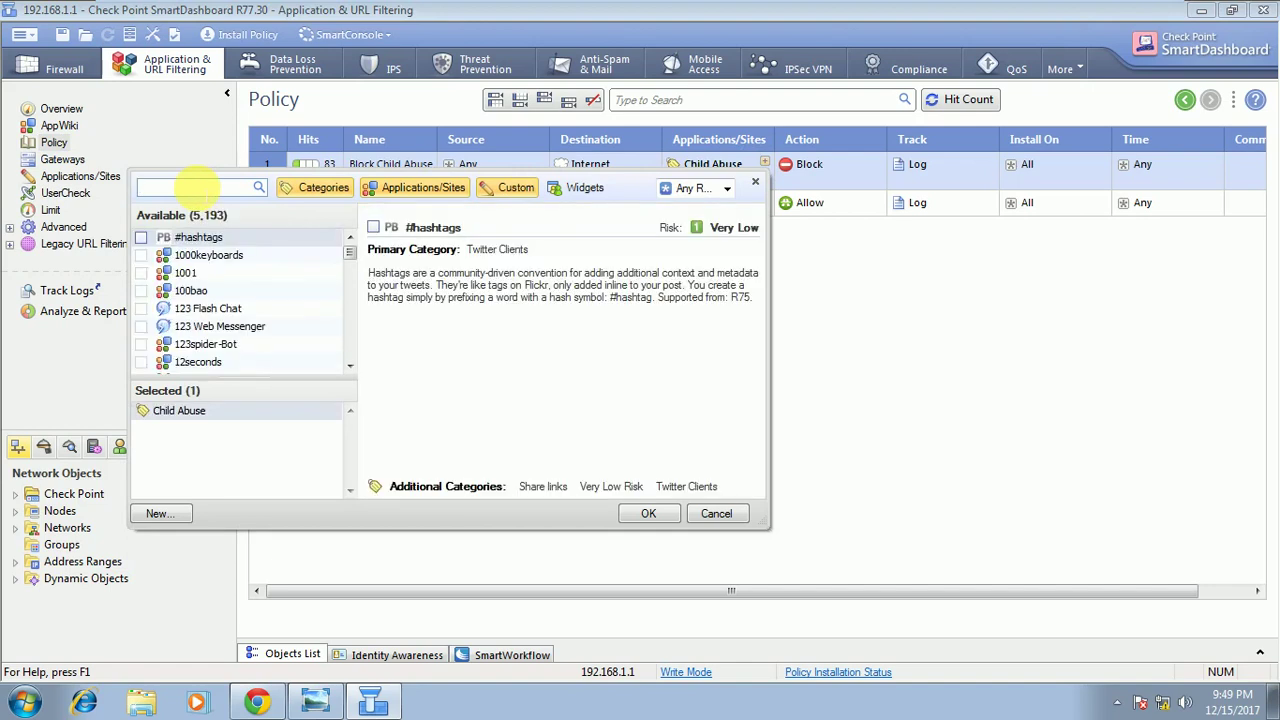
{"action": "type", "text": "faceboo"}
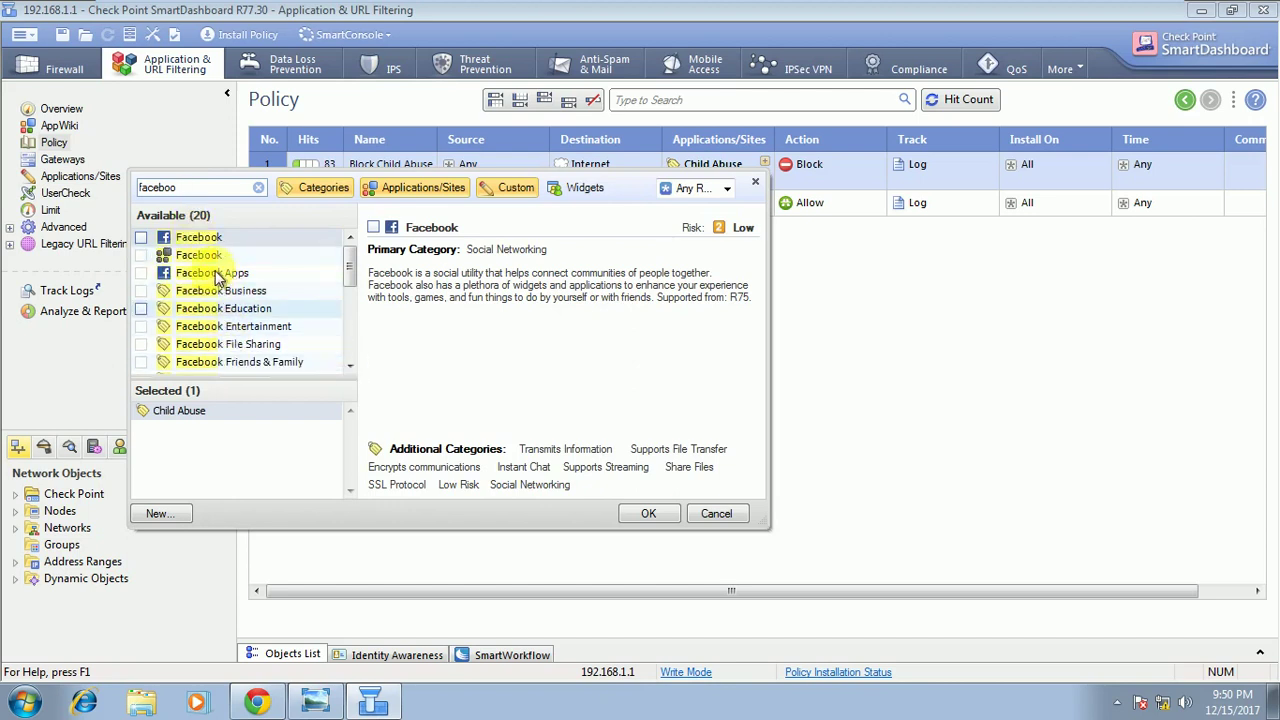
{"action": "left_click", "coordinate": [141, 256]}
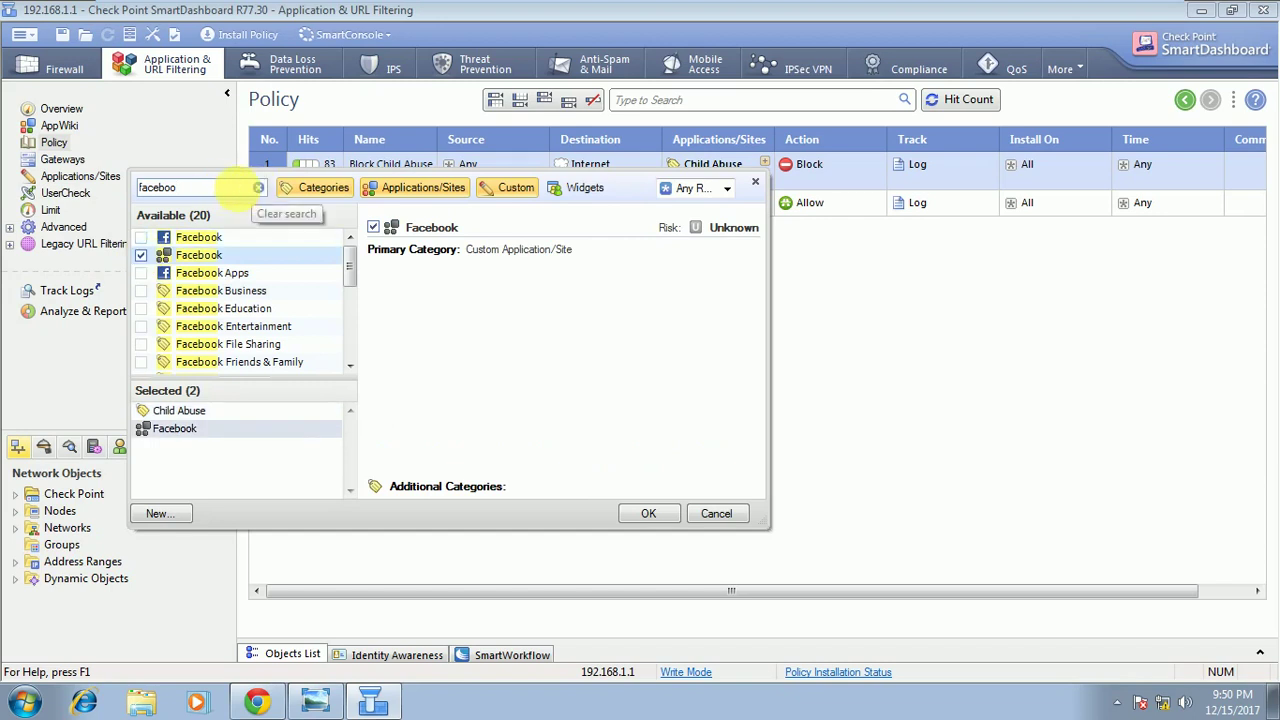
Add the custom Youtube object to rule 1 as well and confirm
{"action": "left_click_drag", "start_coordinate": [219, 187], "coordinate": [82, 203]}
{"action": "type", "text": "yo"}
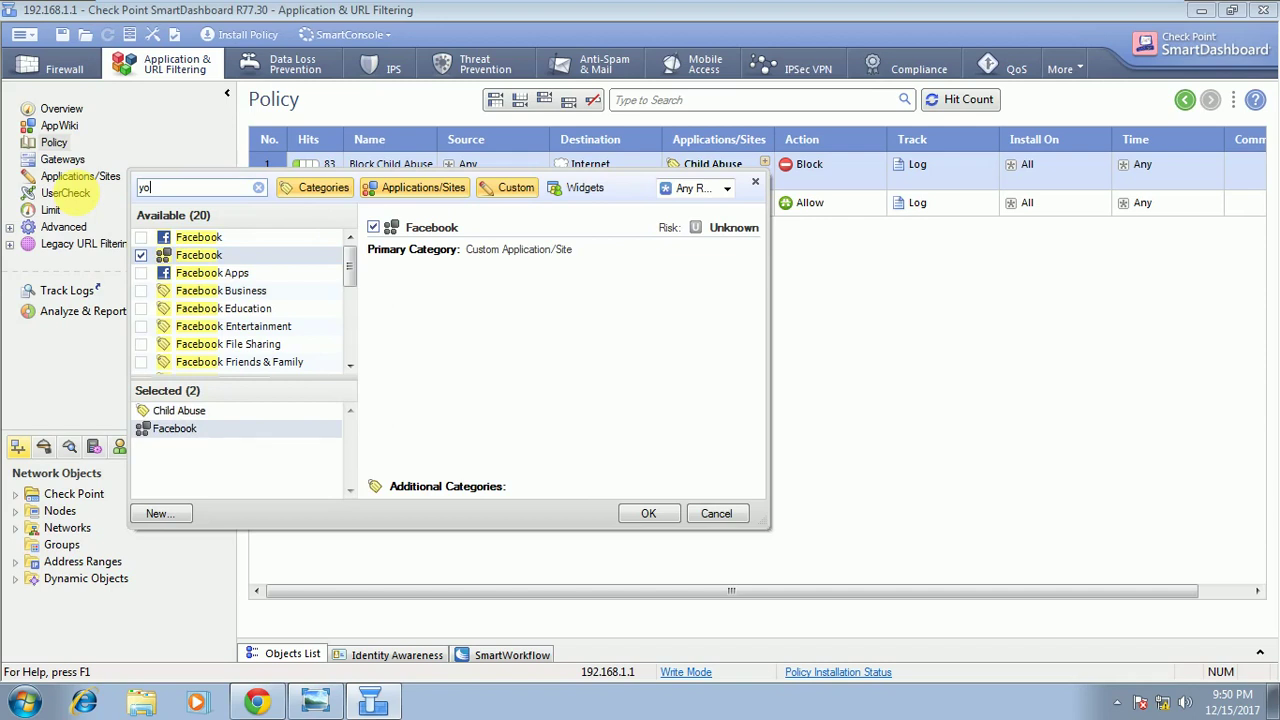
{"action": "type", "text": "u"}
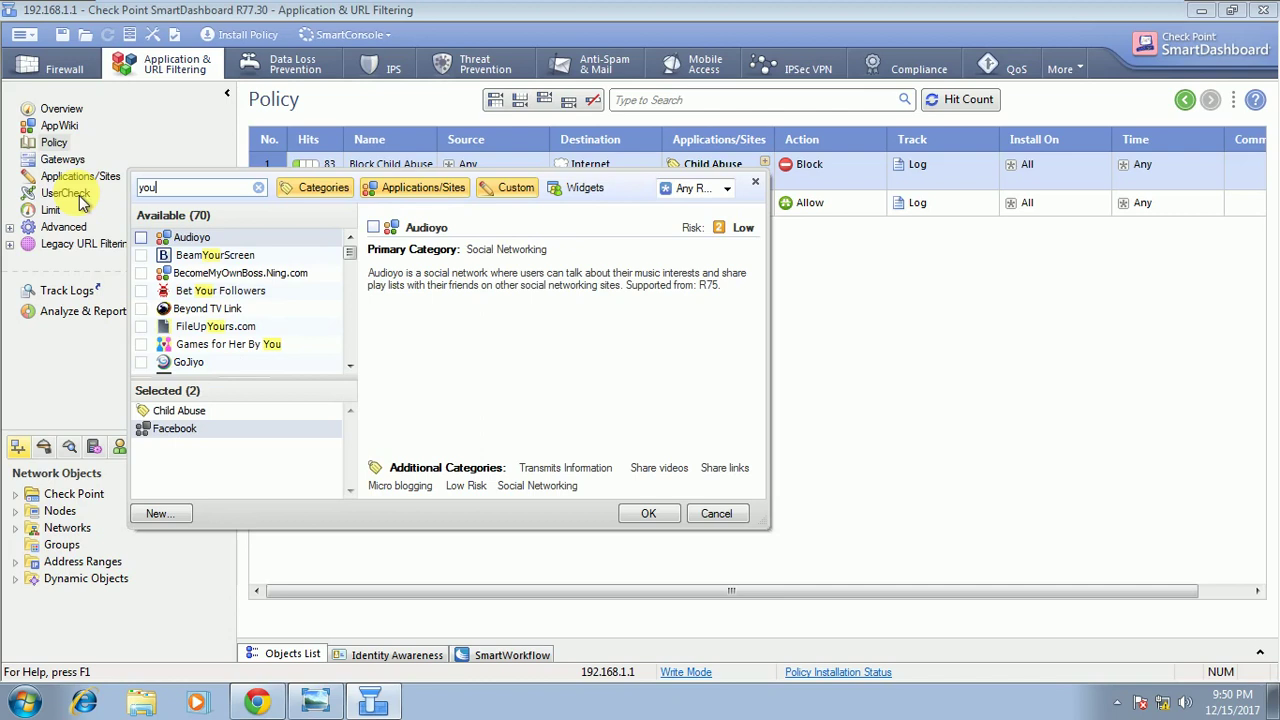
{"action": "type", "text": "tub"}
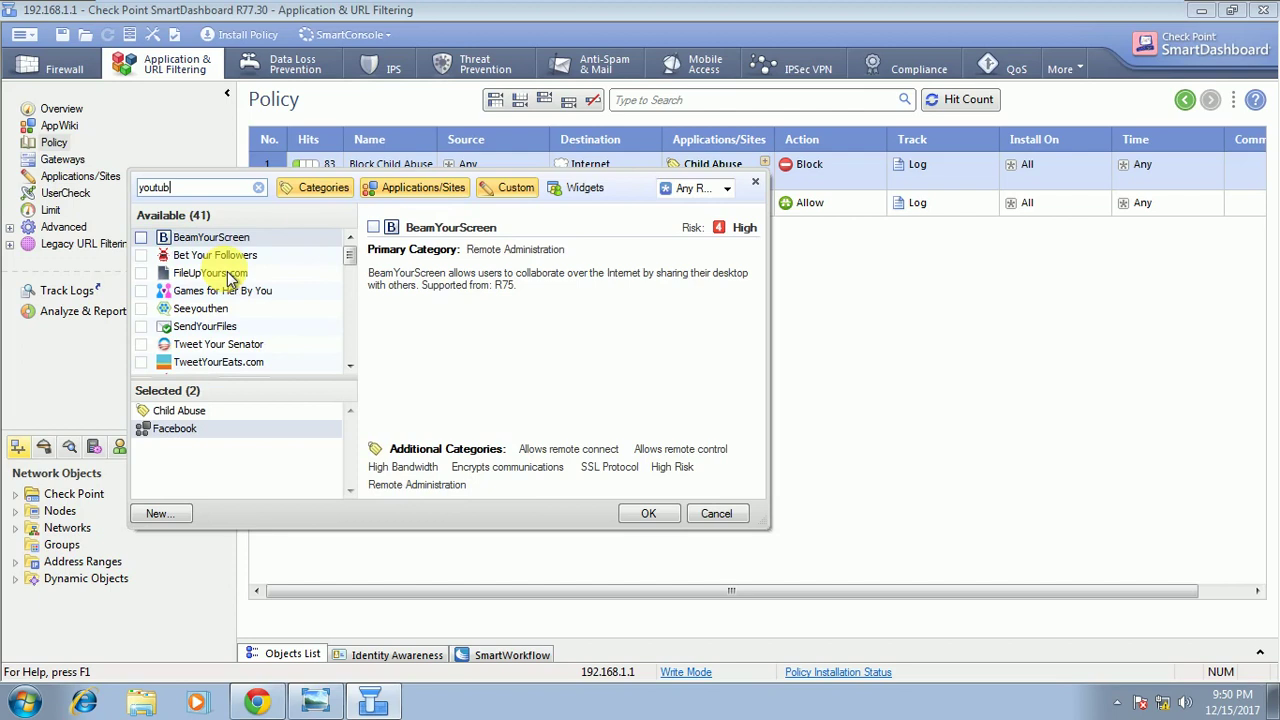
{"action": "type", "text": "e"}
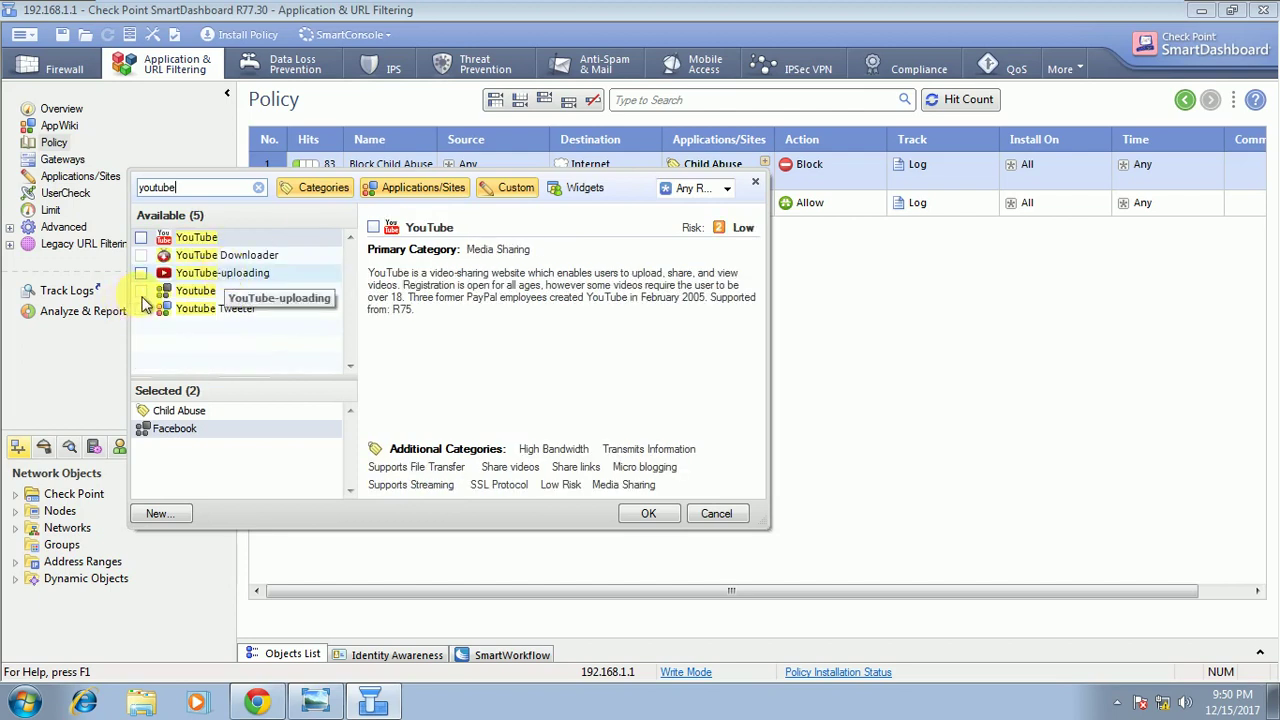
{"action": "left_click", "coordinate": [141, 291]}
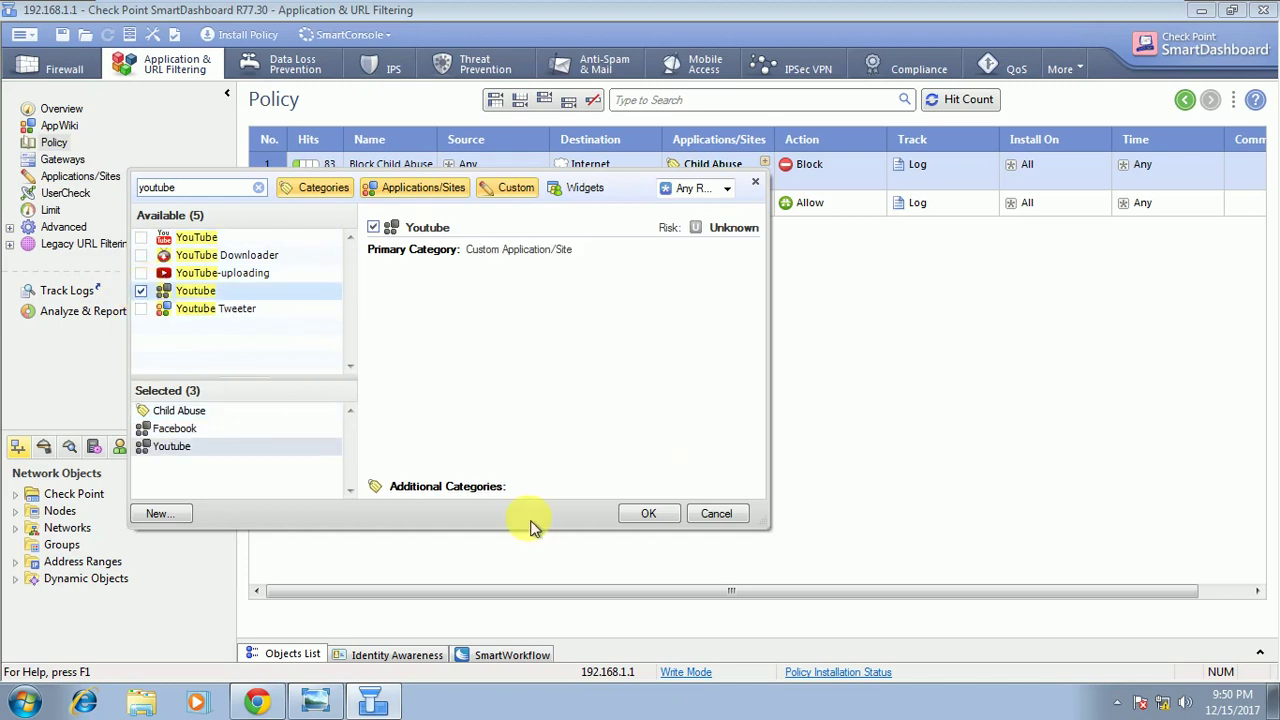
{"action": "left_click", "coordinate": [651, 514]}
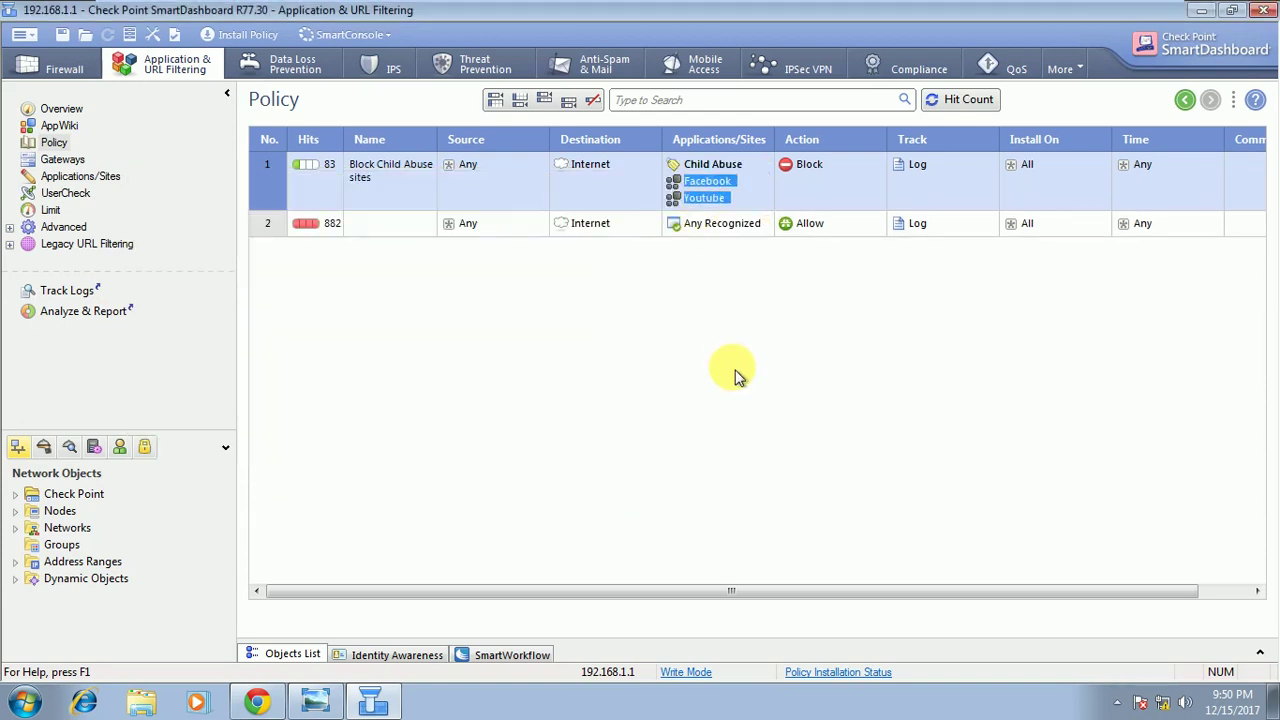
{"action": "left_click", "coordinate": [751, 349]}
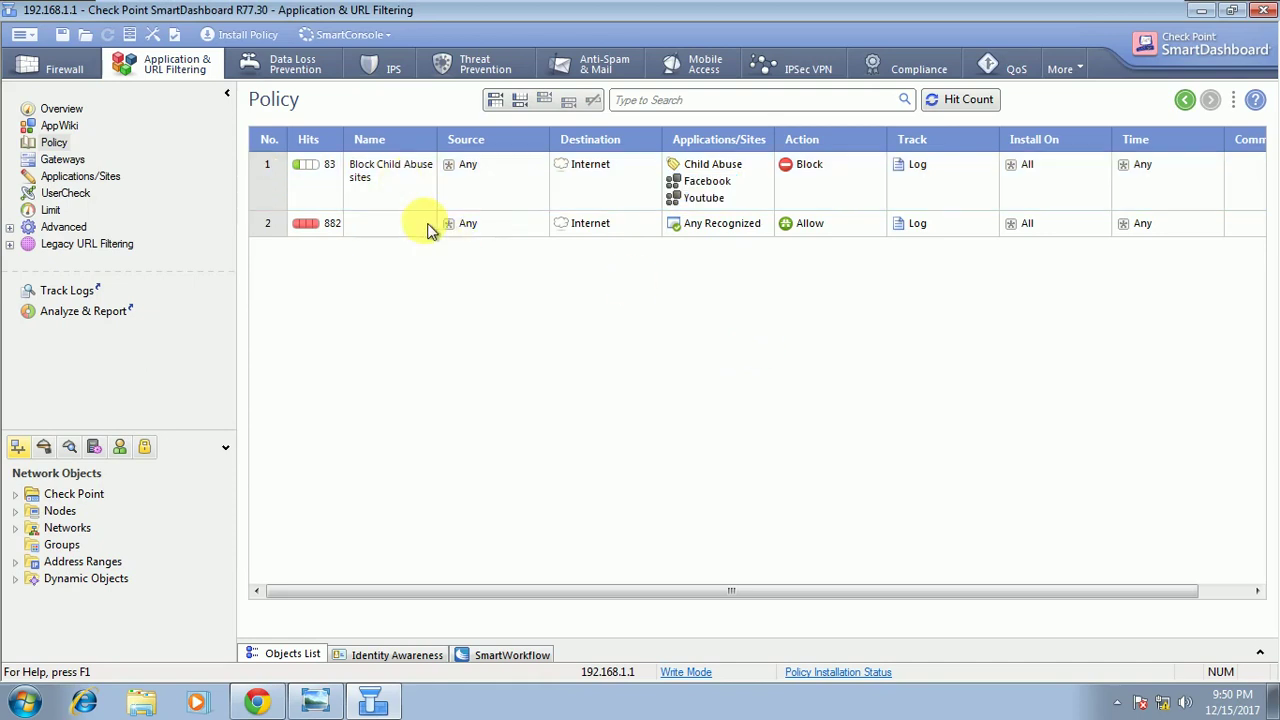
Install the policy on HO-GW only, excluding BO-GW
{"action": "left_click", "coordinate": [248, 38]}
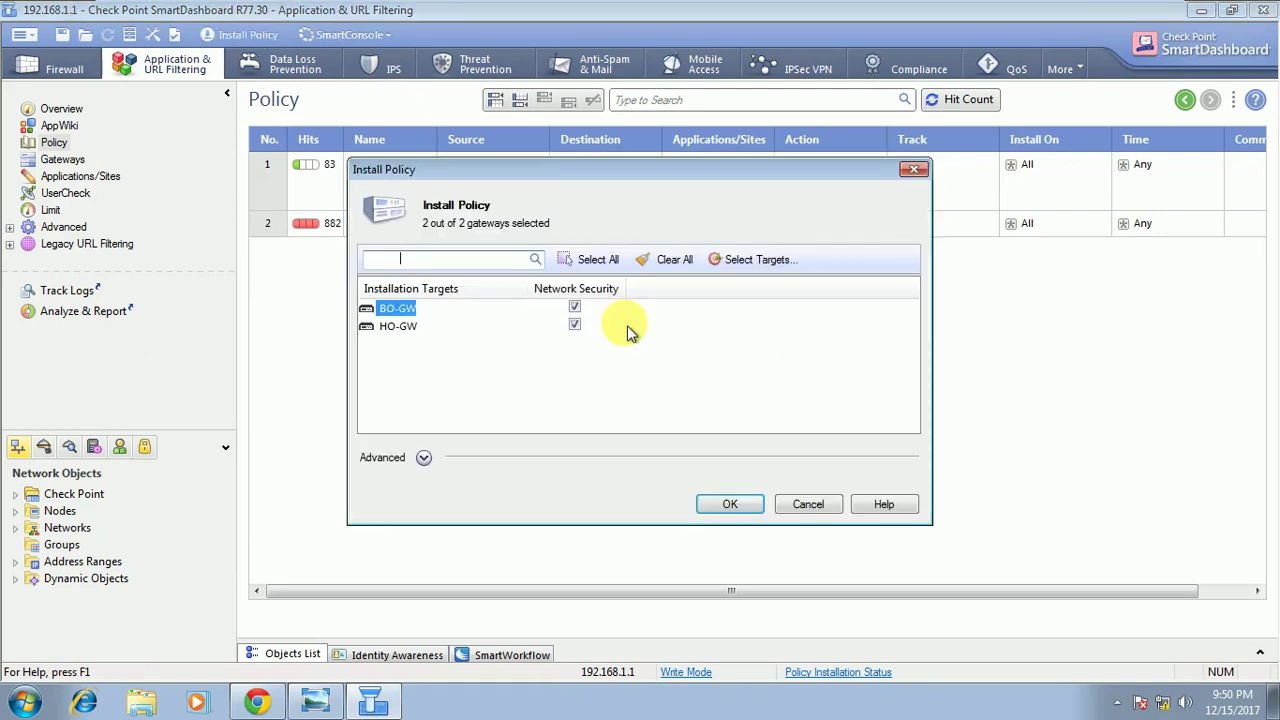
{"action": "left_click", "coordinate": [575, 308]}
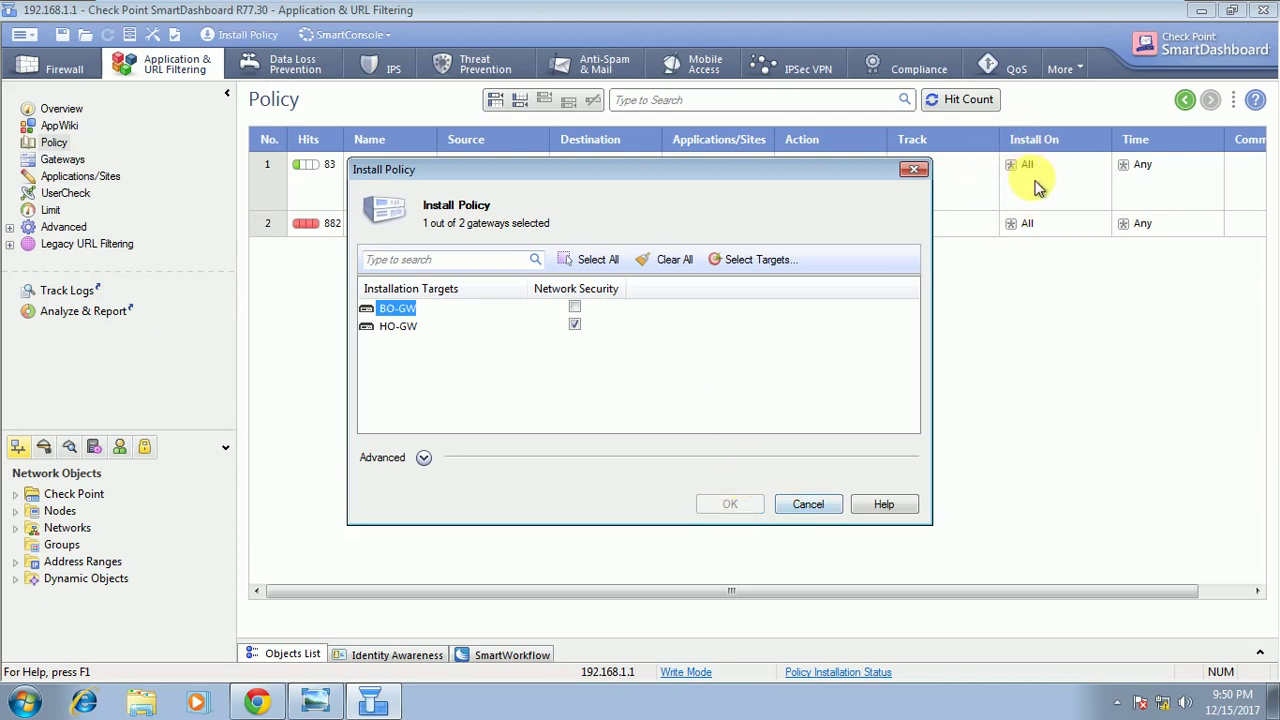
{"action": "key", "text": "Escape"}
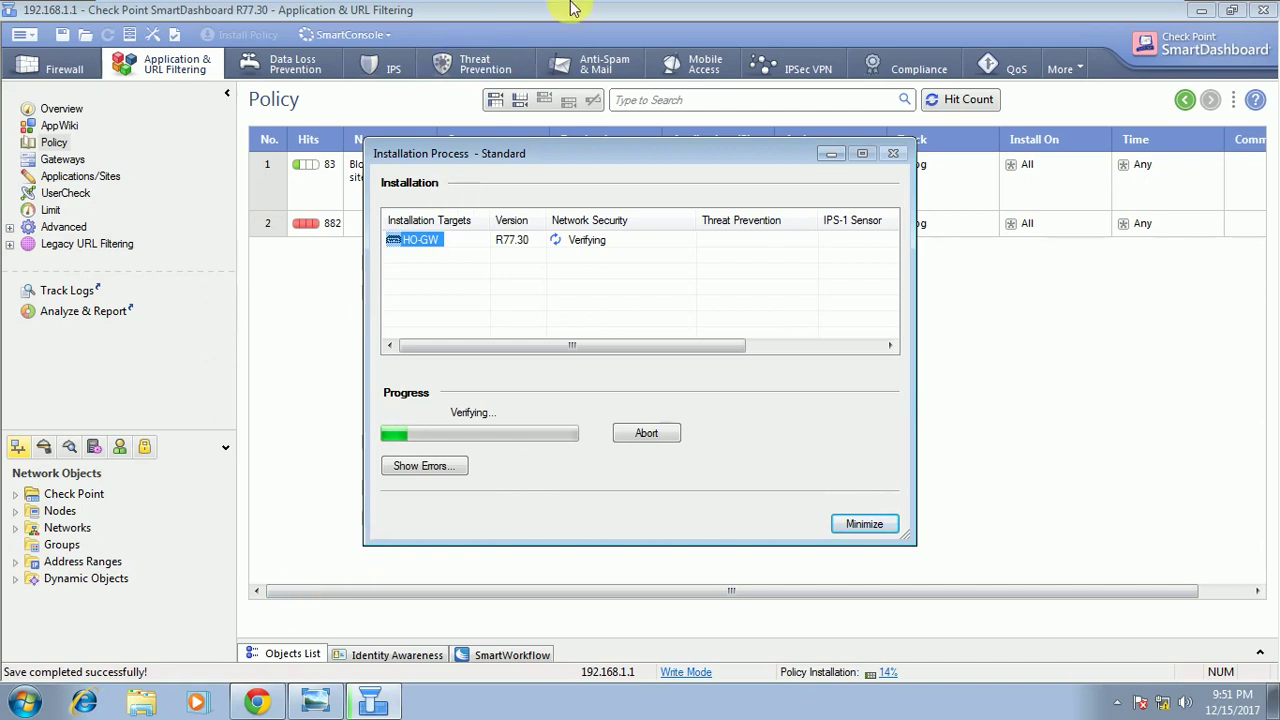
Close the installation progress window once HO-GW reports OK
{"action": "mouse_move", "coordinate": [572, 8]}
{"action": "left_click", "coordinate": [610, 50]}
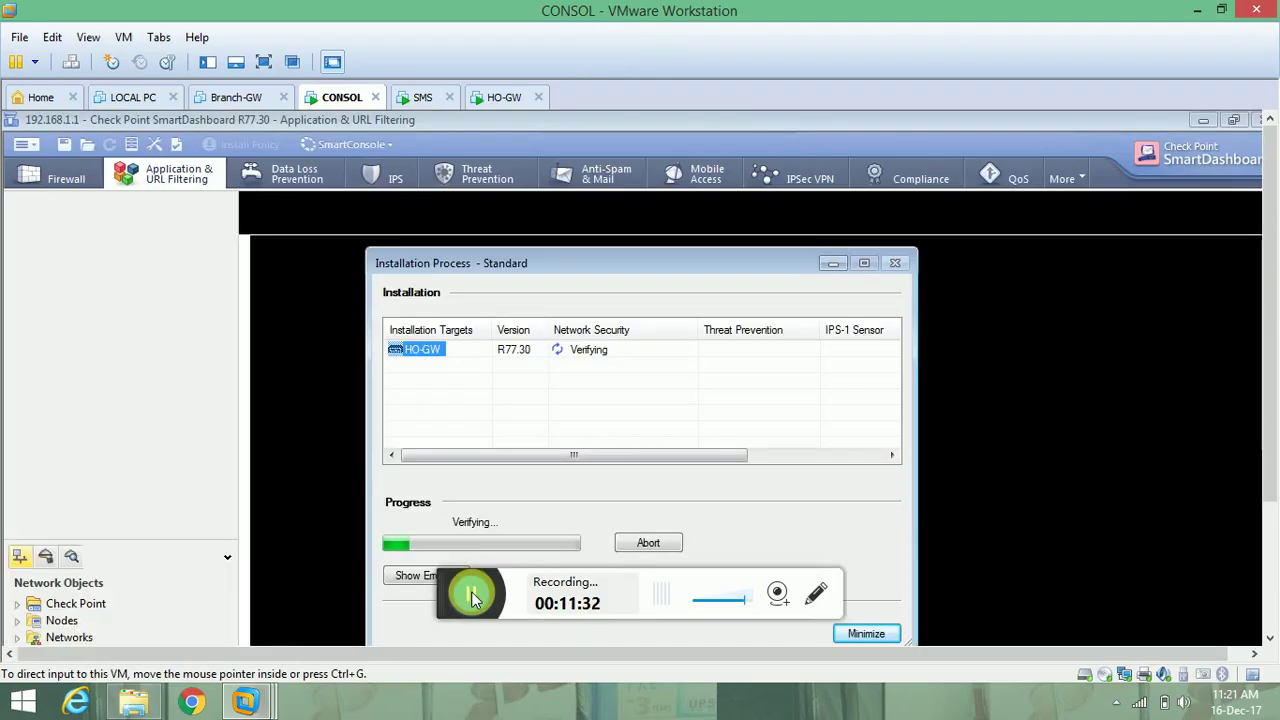
{"action": "left_click", "coordinate": [473, 595]}
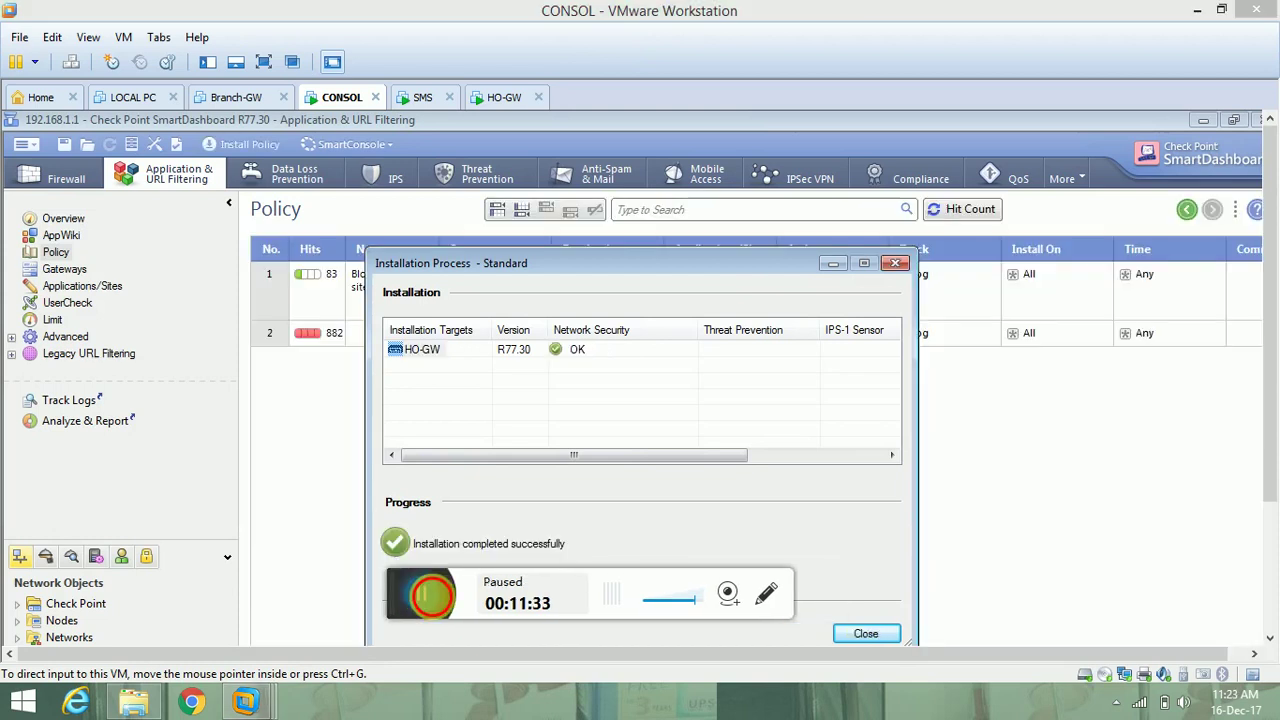
{"action": "left_click", "coordinate": [440, 603]}
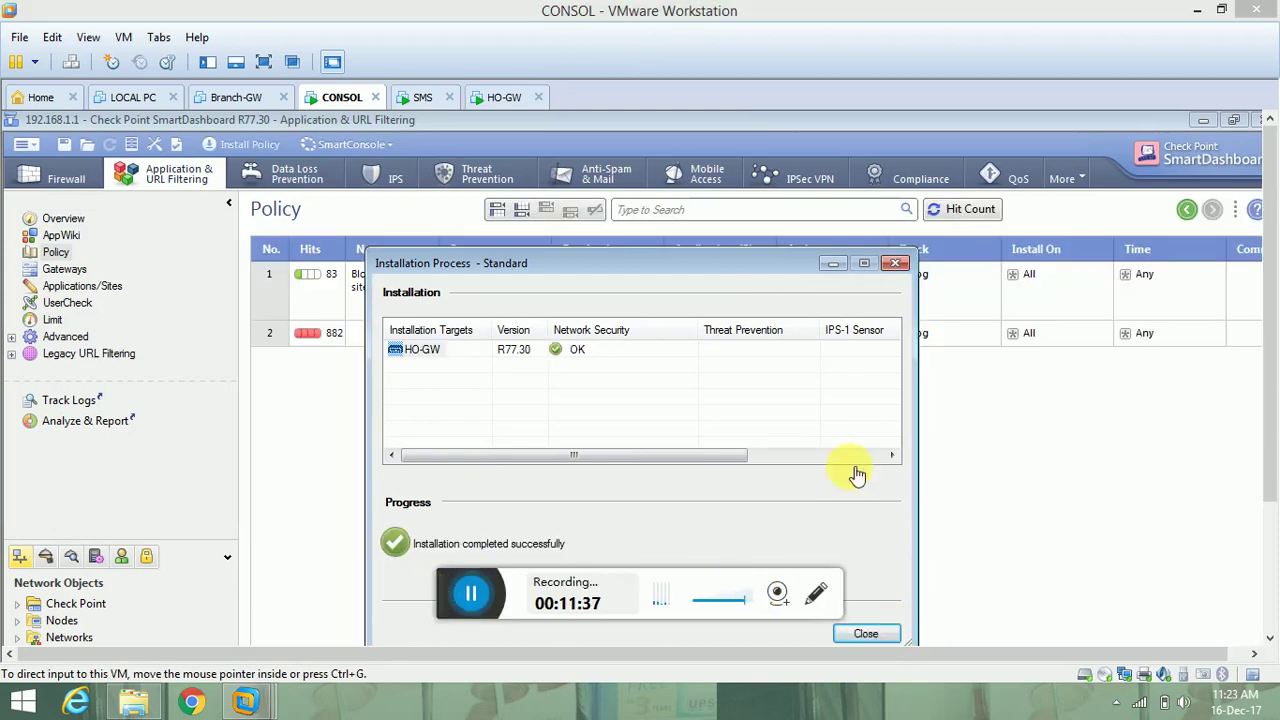
{"action": "left_click", "coordinate": [264, 62]}
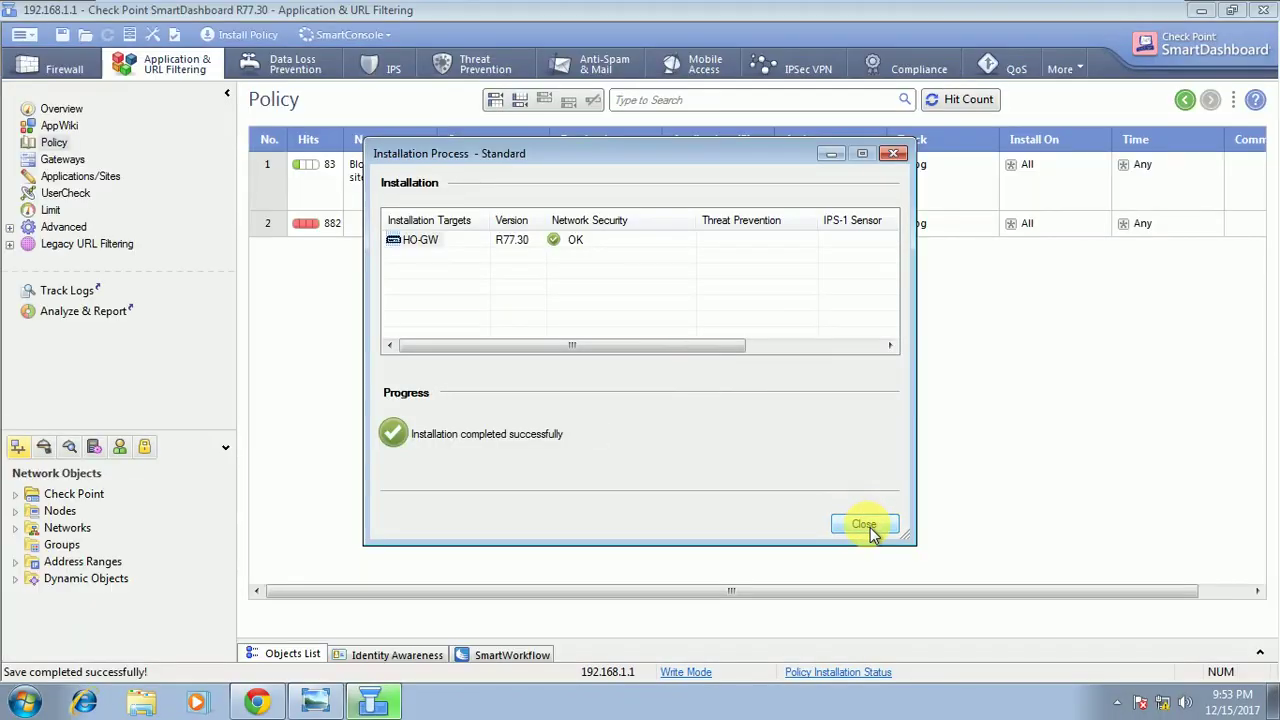
{"action": "left_click", "coordinate": [870, 525]}
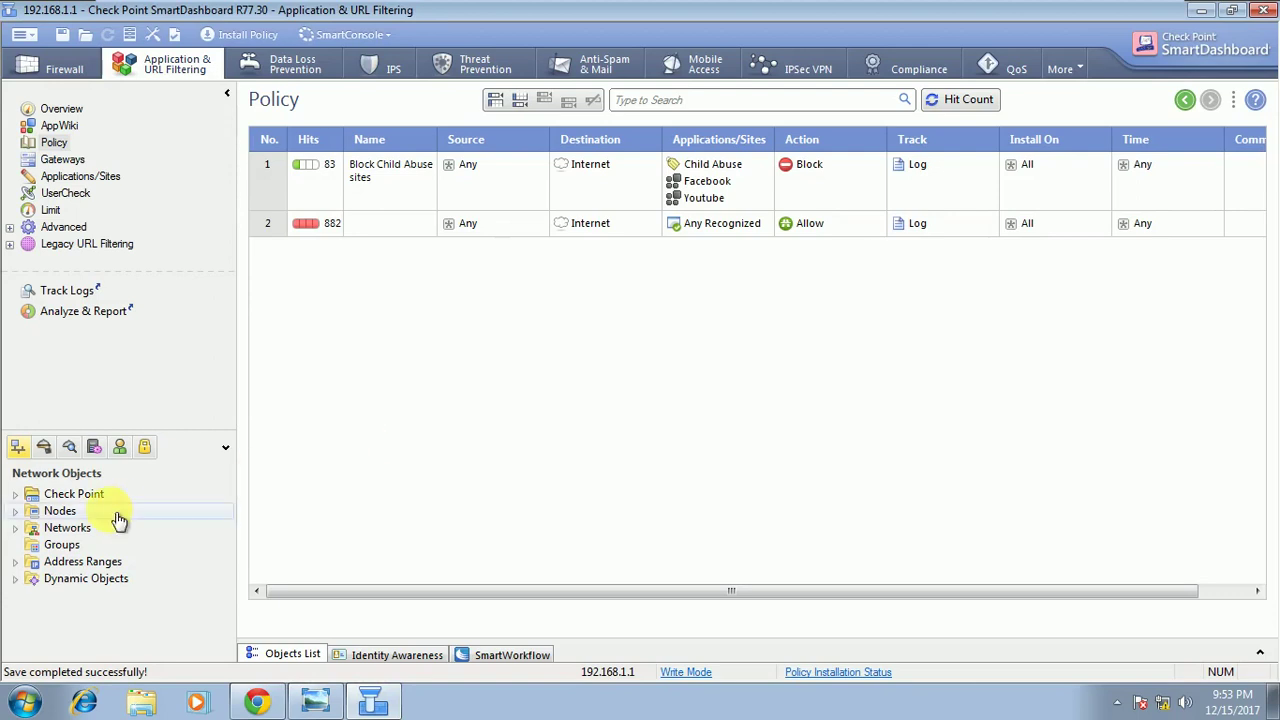
Review HO-GW's gateway properties, cancel without changes, and switch to Chrome
{"action": "left_click", "coordinate": [24, 500]}
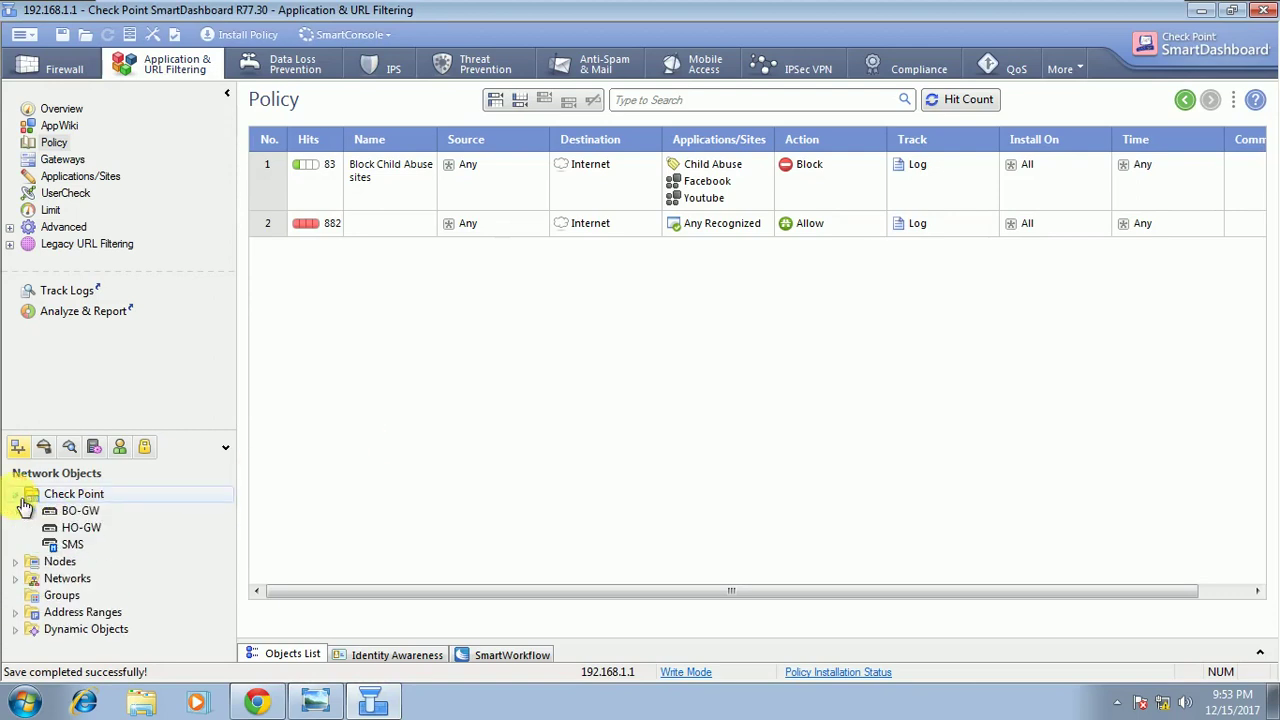
{"action": "left_click", "coordinate": [98, 530]}
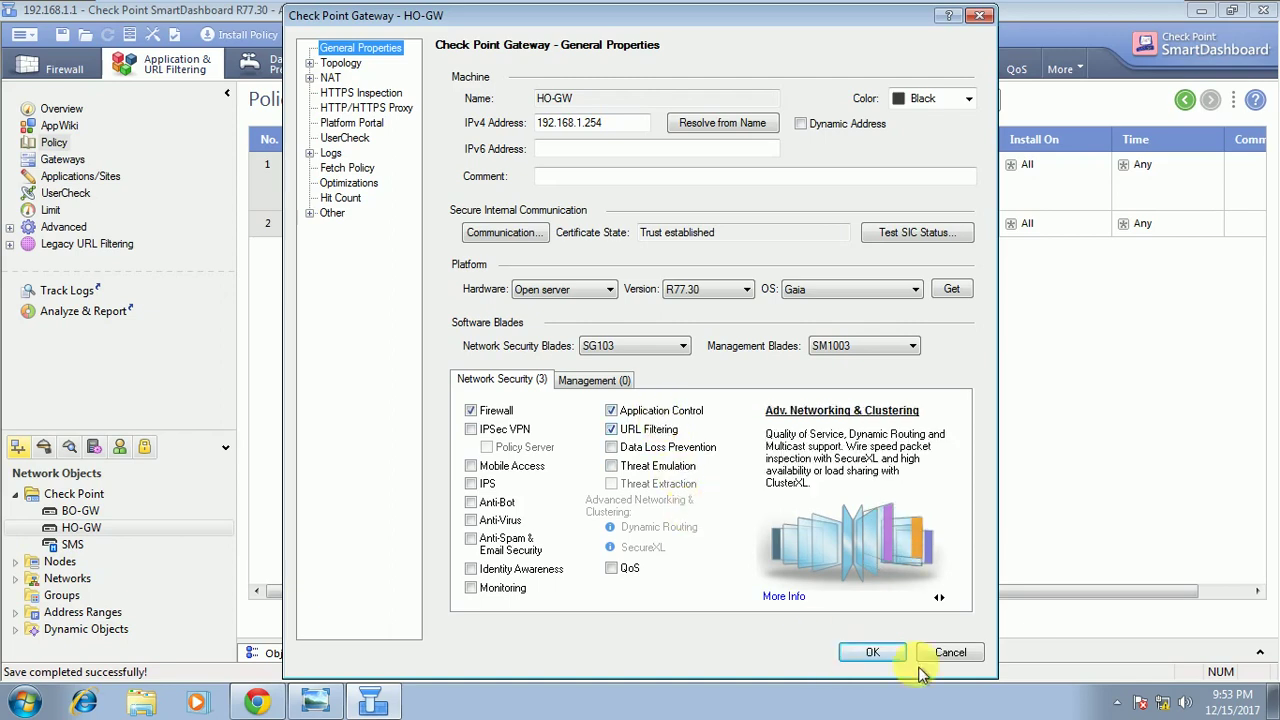
{"action": "left_click", "coordinate": [948, 652]}
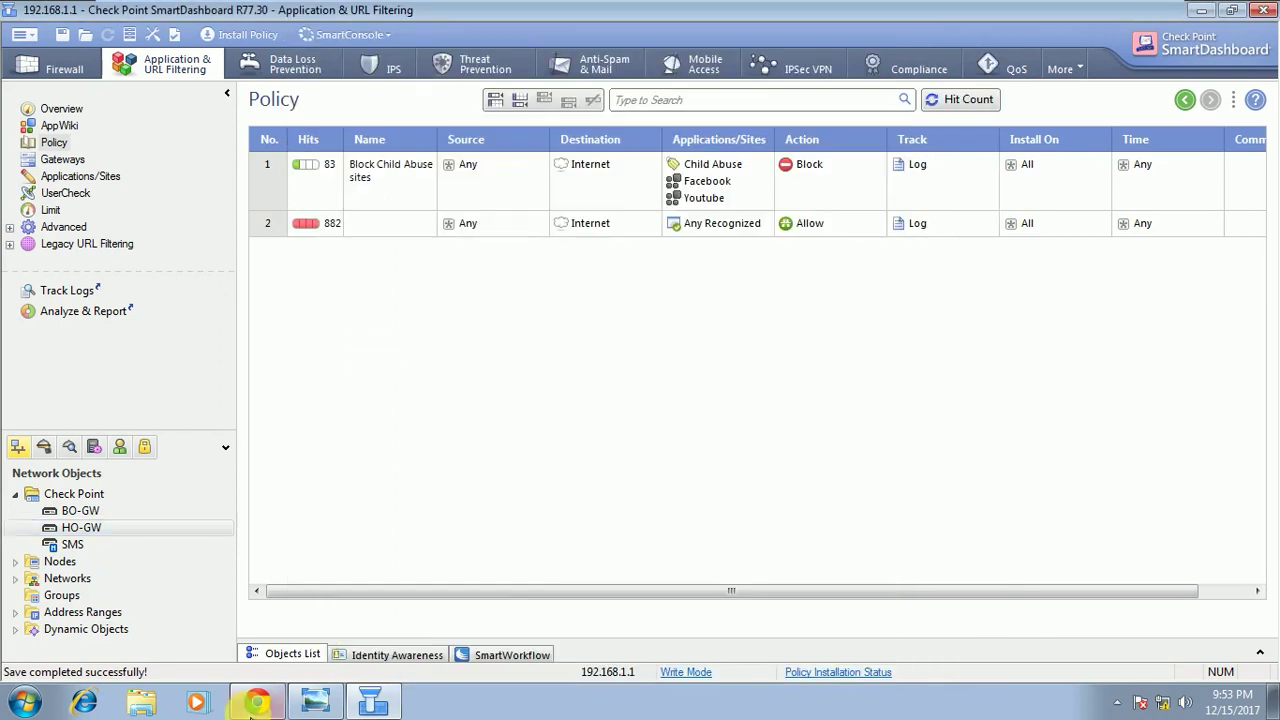
{"action": "left_click", "coordinate": [254, 704]}
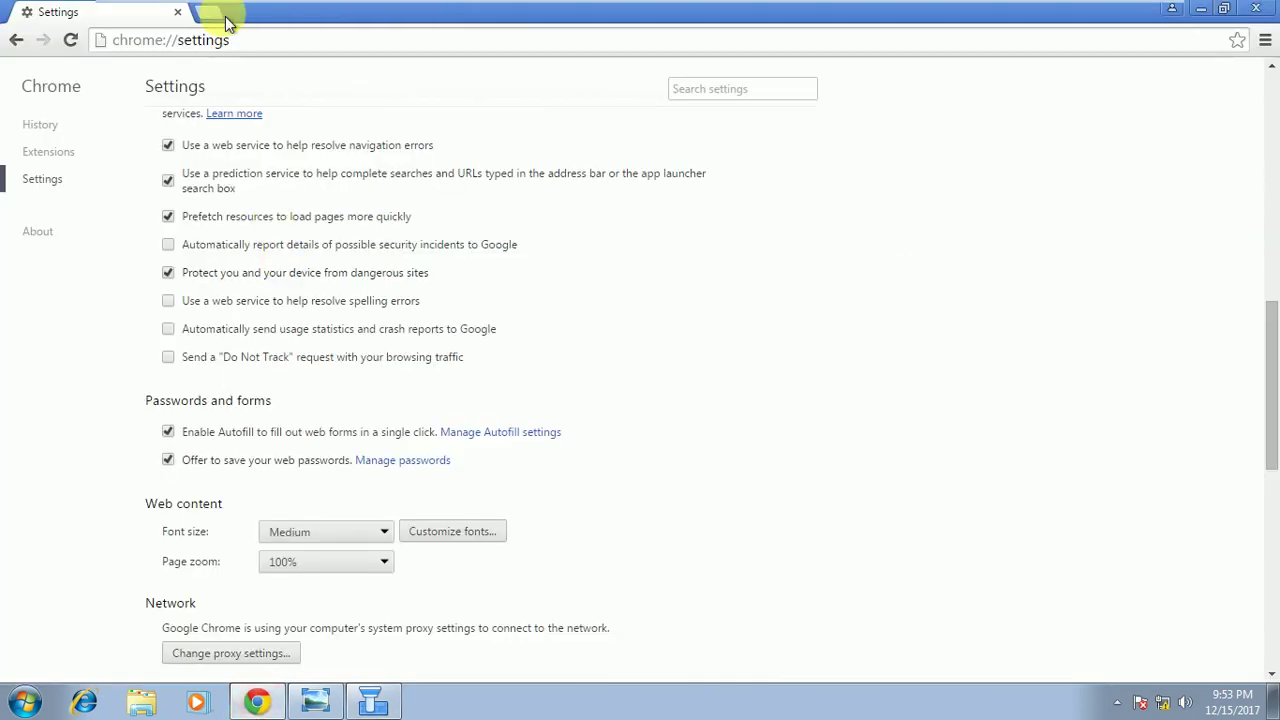
{"action": "left_click", "coordinate": [1258, 12]}
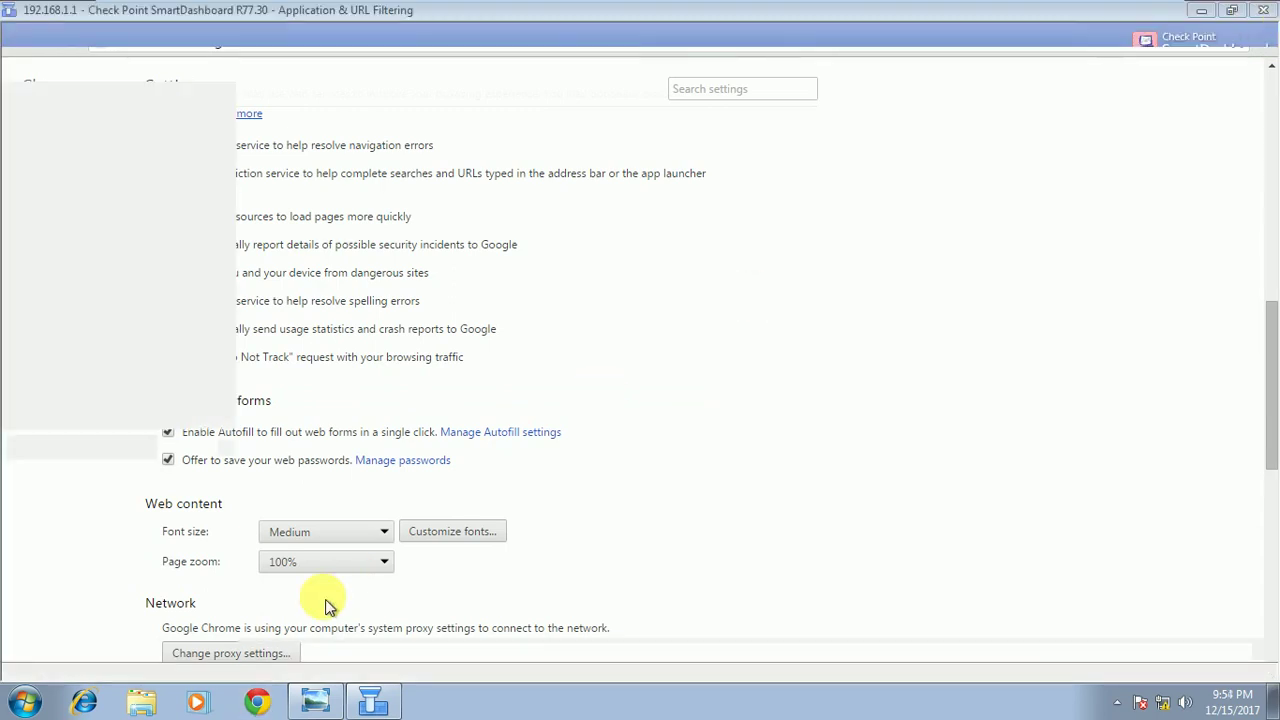
{"action": "left_click", "coordinate": [258, 703]}
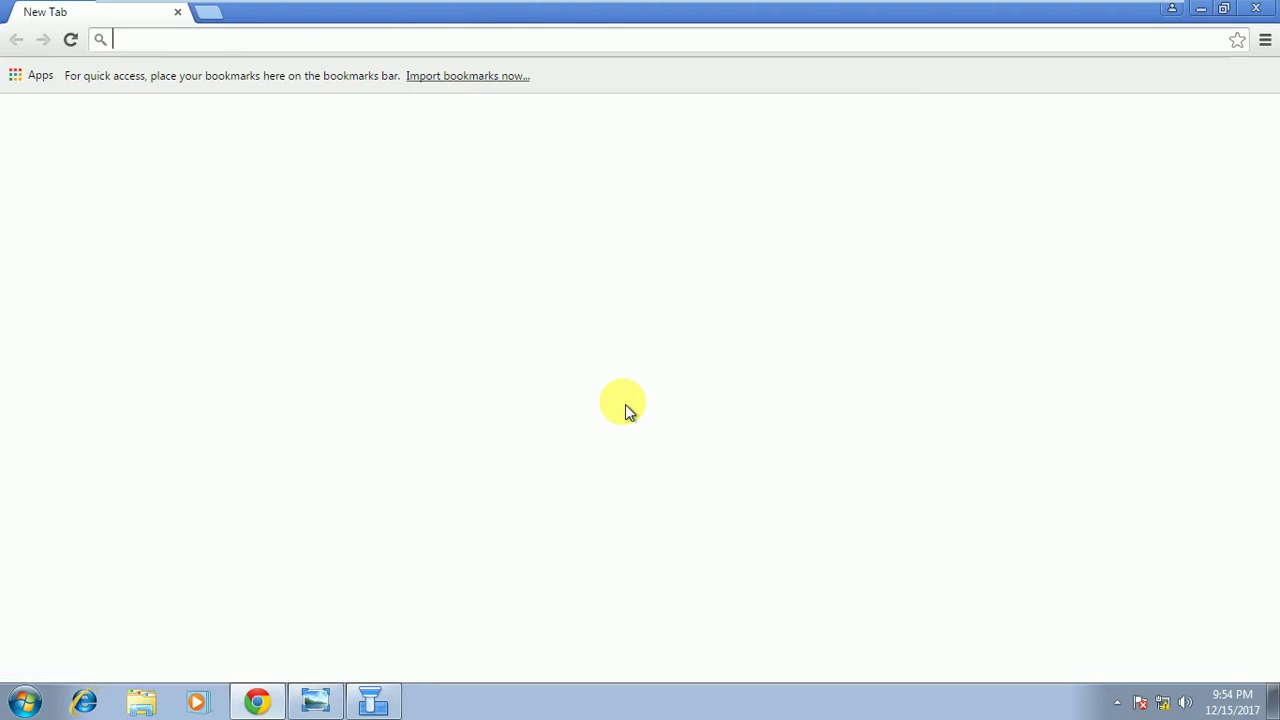
{"action": "type", "text": "w."}
{"action": "key", "text": "BackSpace"}
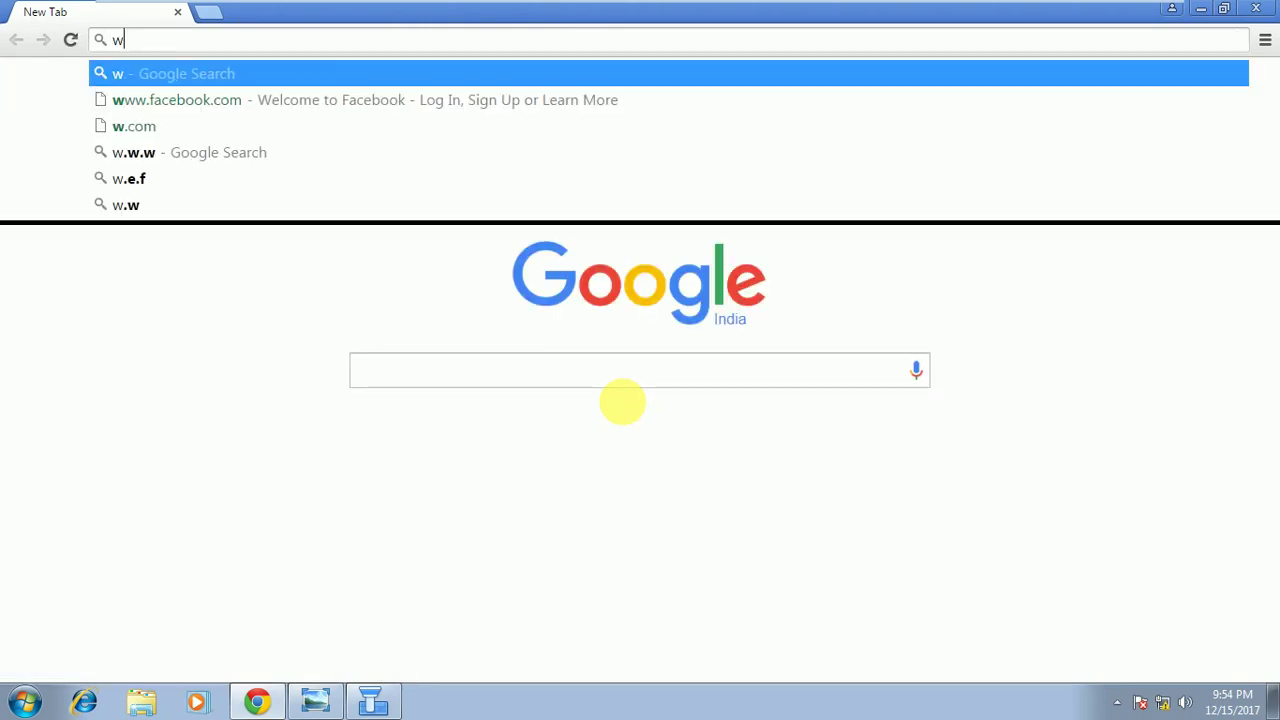
{"action": "type", "text": "ww."}
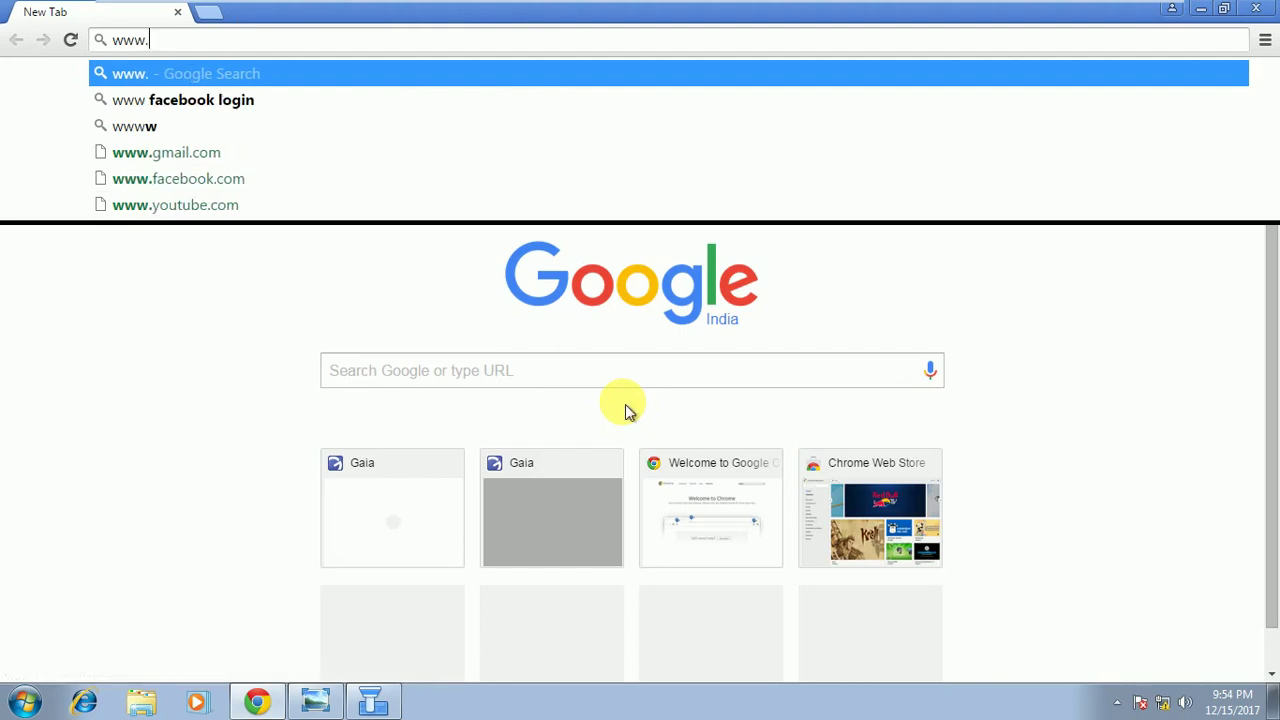
{"action": "type", "text": "fac"}
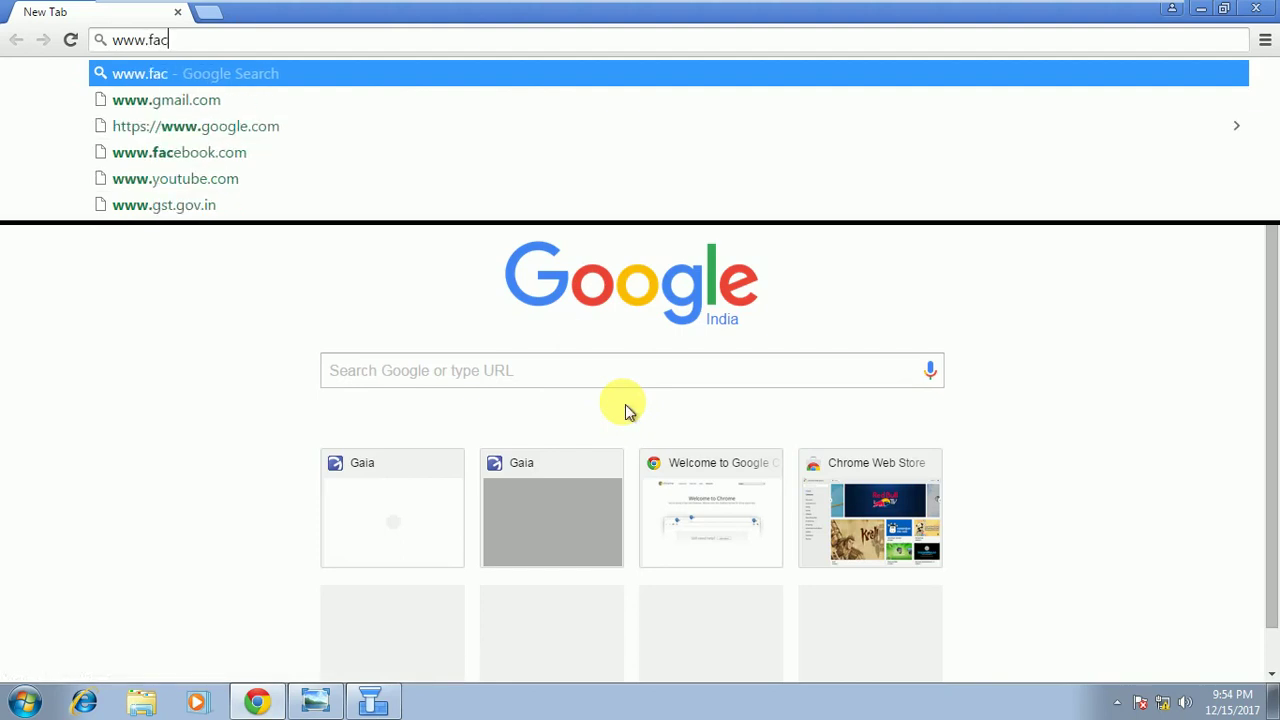
{"action": "type", "text": "ebook.com"}
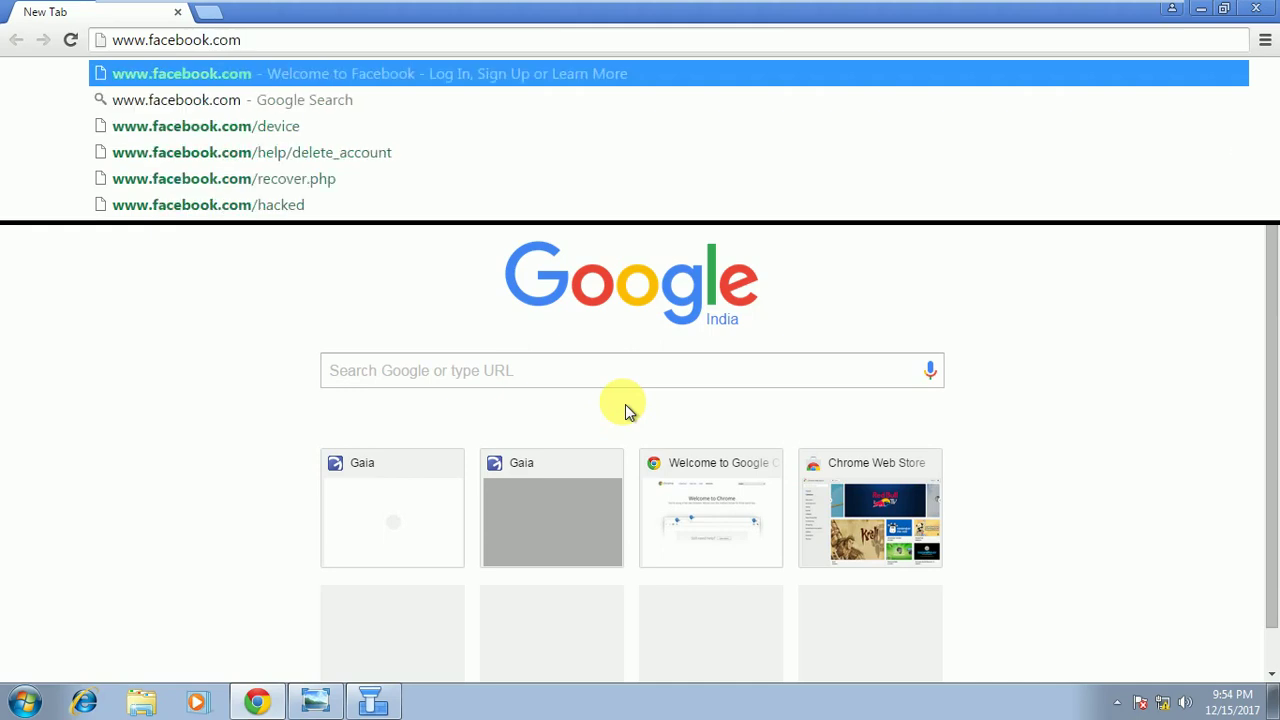
{"action": "key", "text": "Return"}
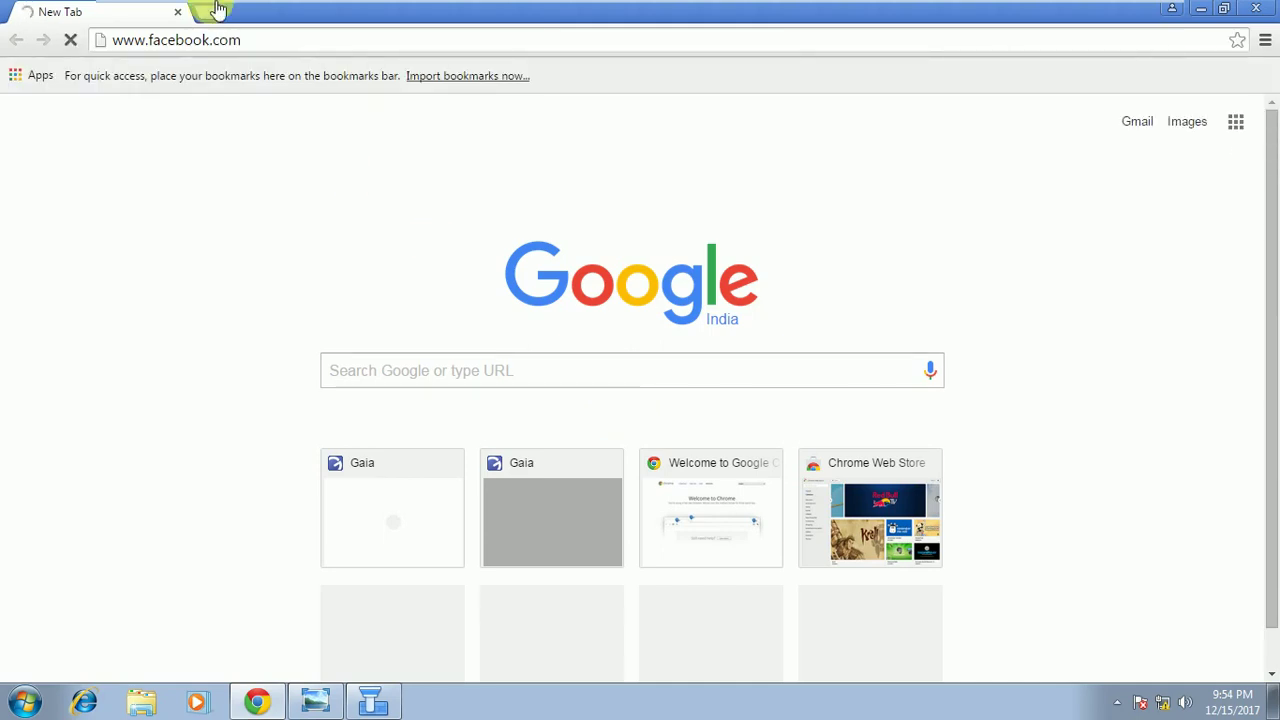
Open a new tab after checking the ERR_CONNECTION_RESET error on Facebook
{"action": "mouse_move", "coordinate": [228, 20]}
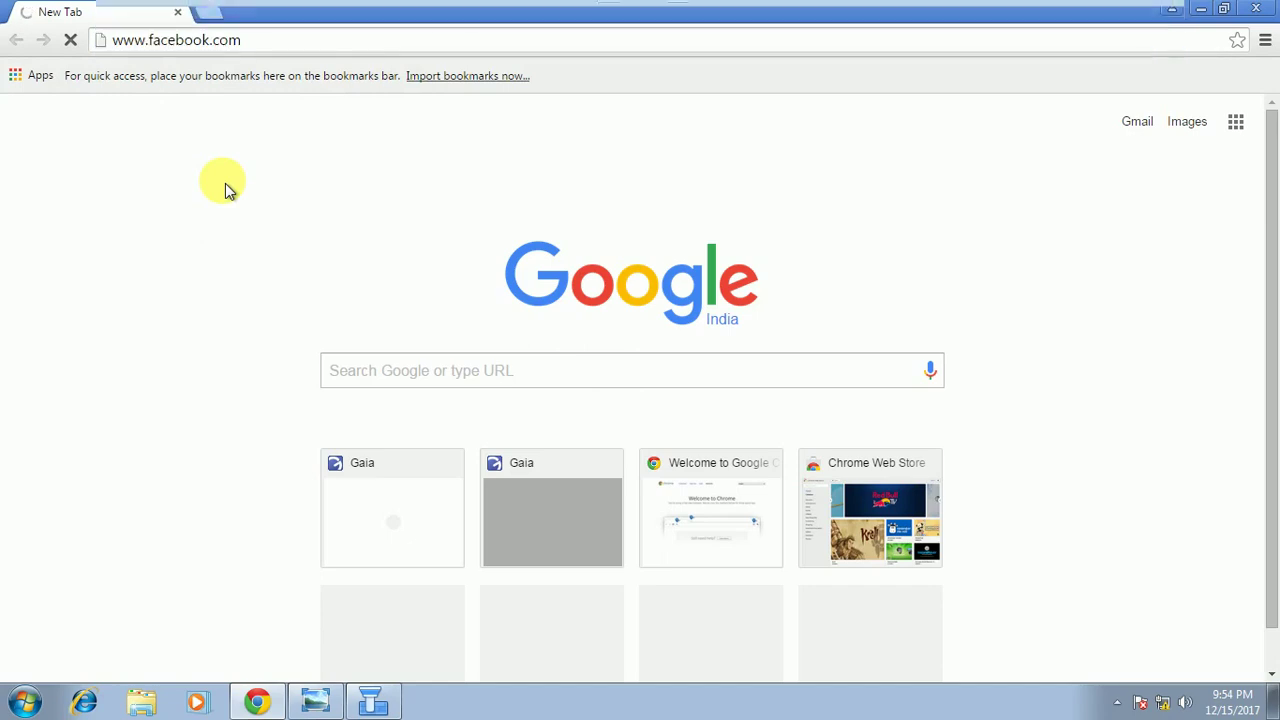
{"action": "left_click", "coordinate": [212, 15]}
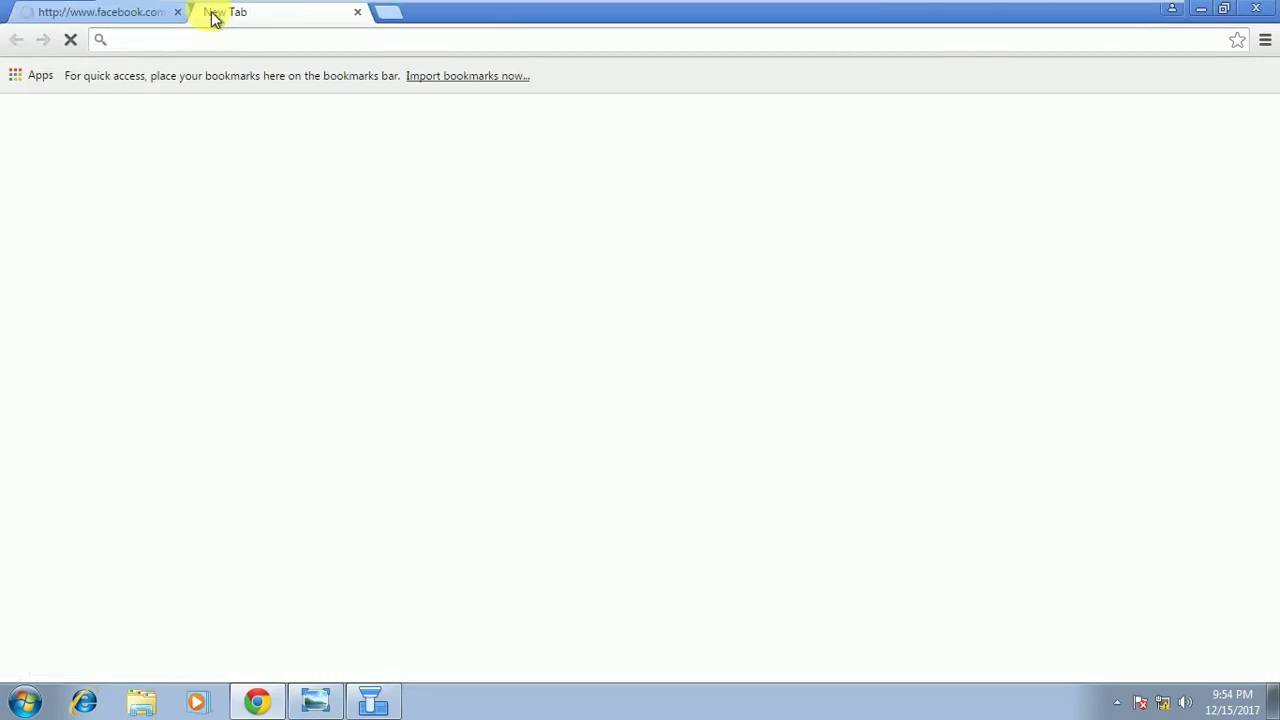
{"action": "left_click", "coordinate": [149, 15]}
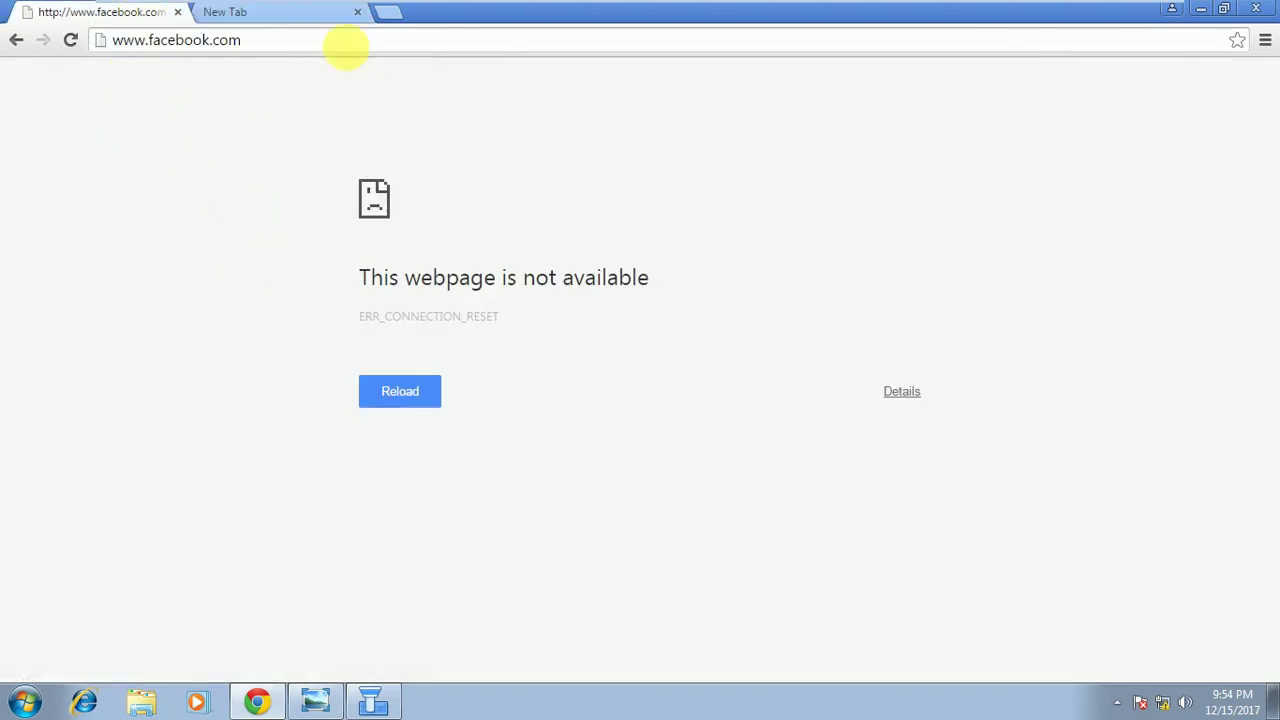
{"action": "left_click", "coordinate": [247, 20]}
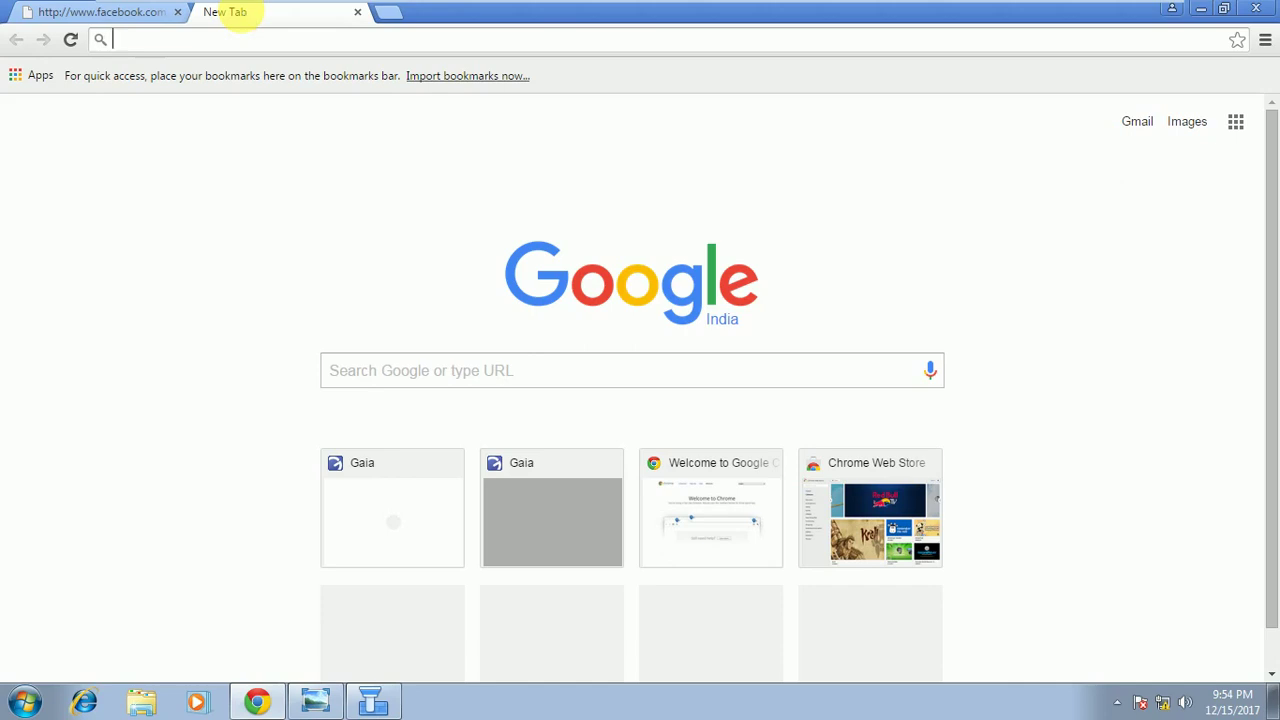
{"action": "type", "text": "www."}
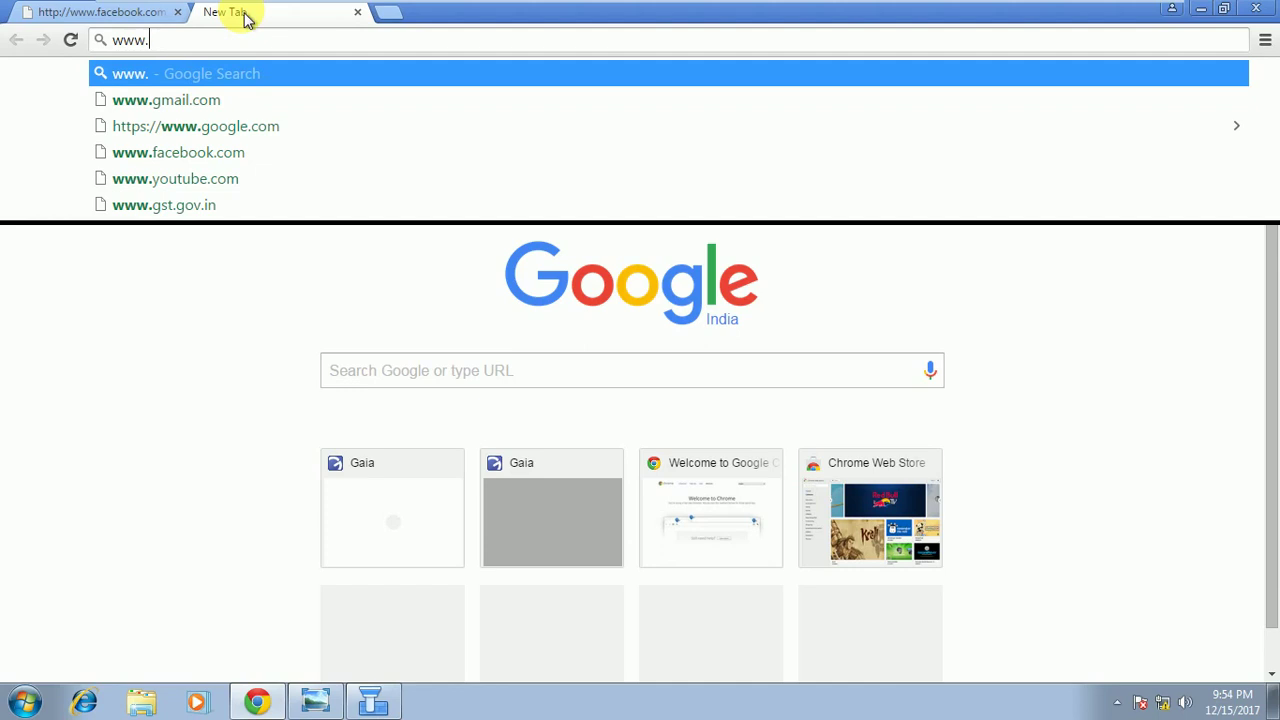
{"action": "type", "text": "yout"}
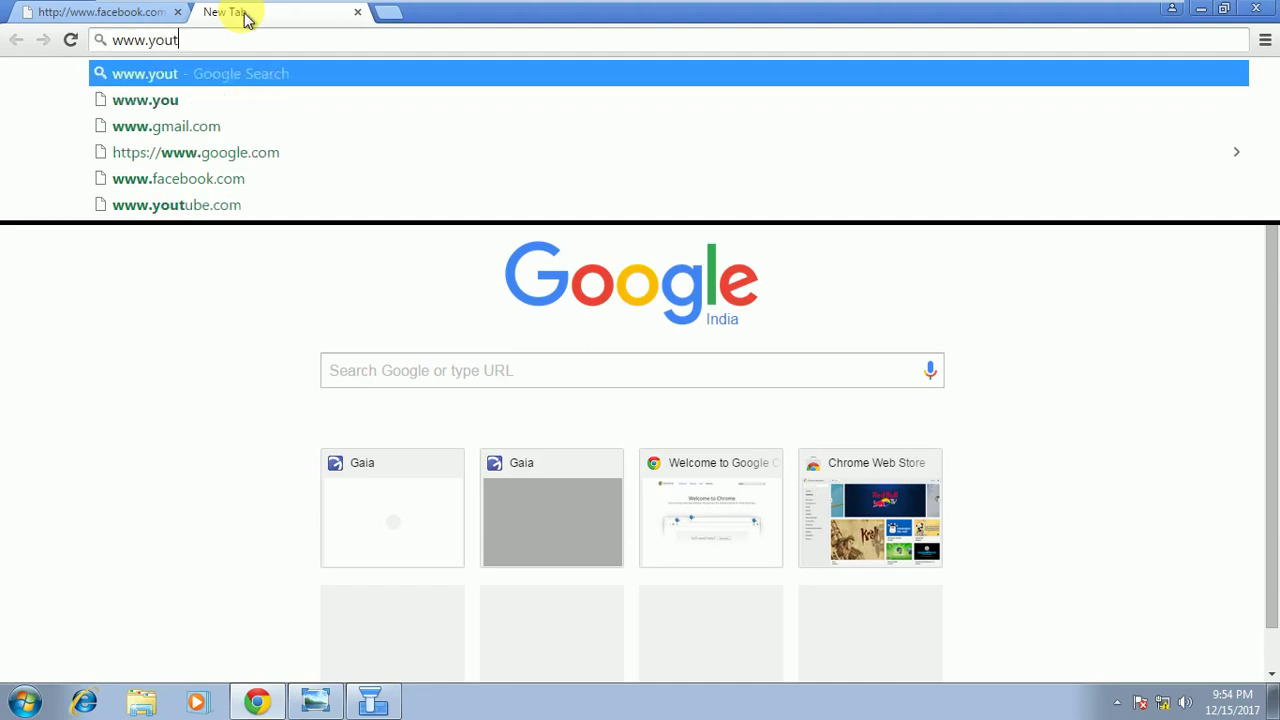
{"action": "type", "text": "ube.c"}
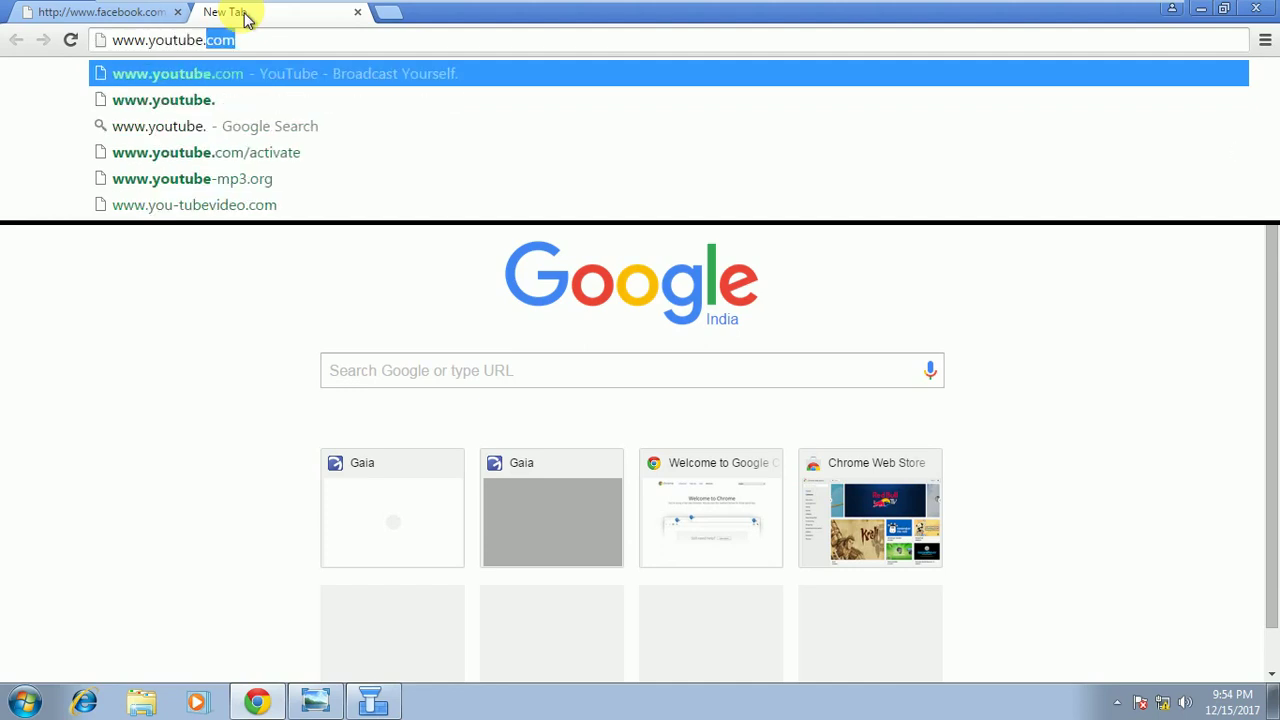
{"action": "type", "text": "om"}
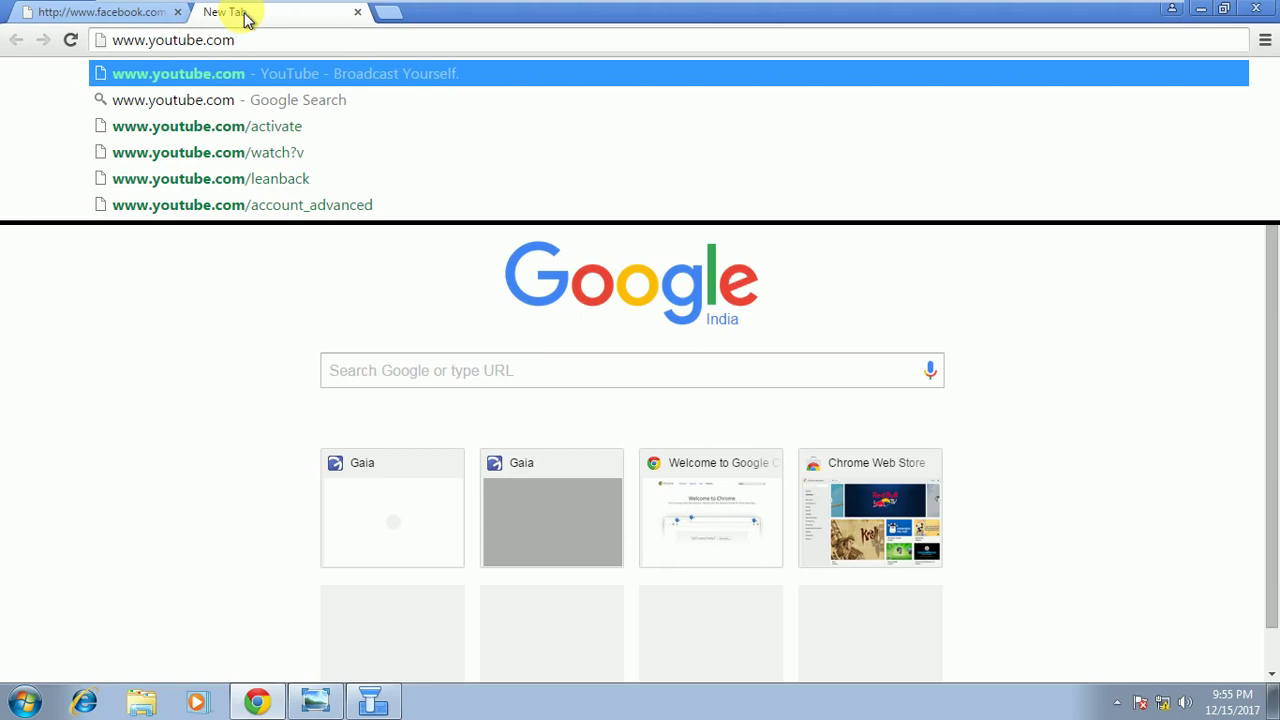
{"action": "key", "text": "Return"}
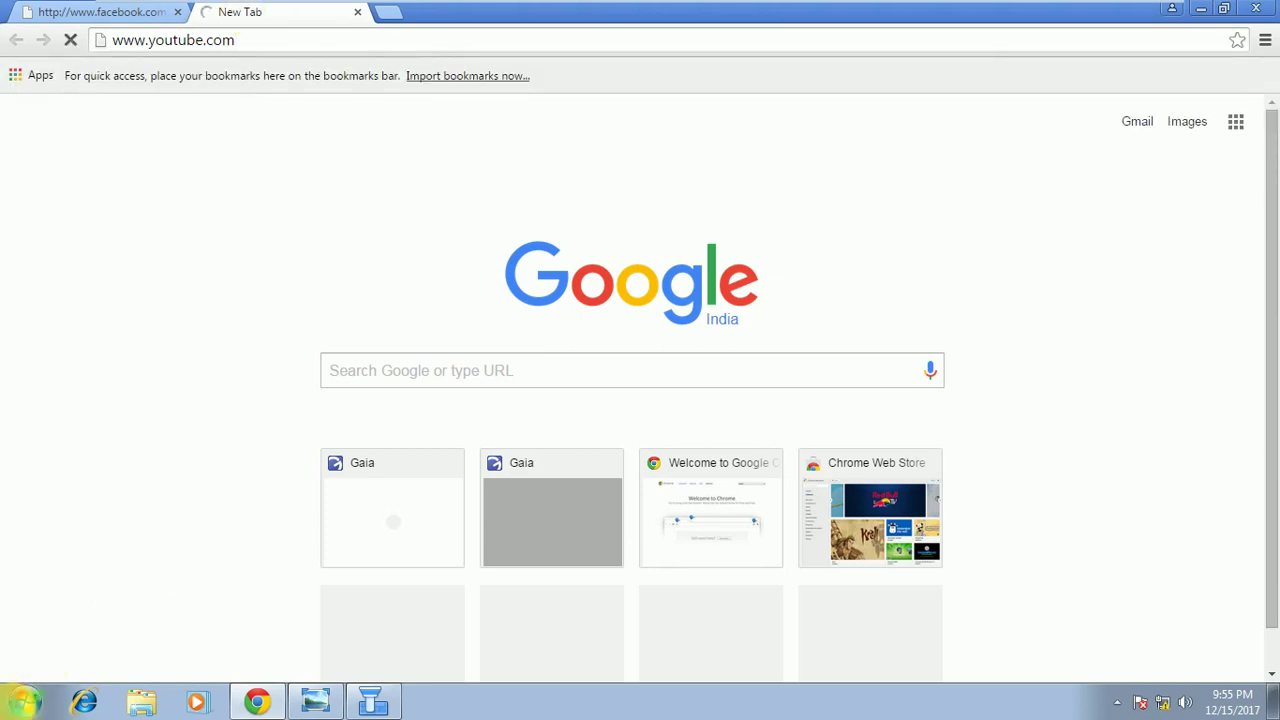
{"action": "left_click", "coordinate": [24, 700]}
{"action": "left_click", "coordinate": [114, 652]}
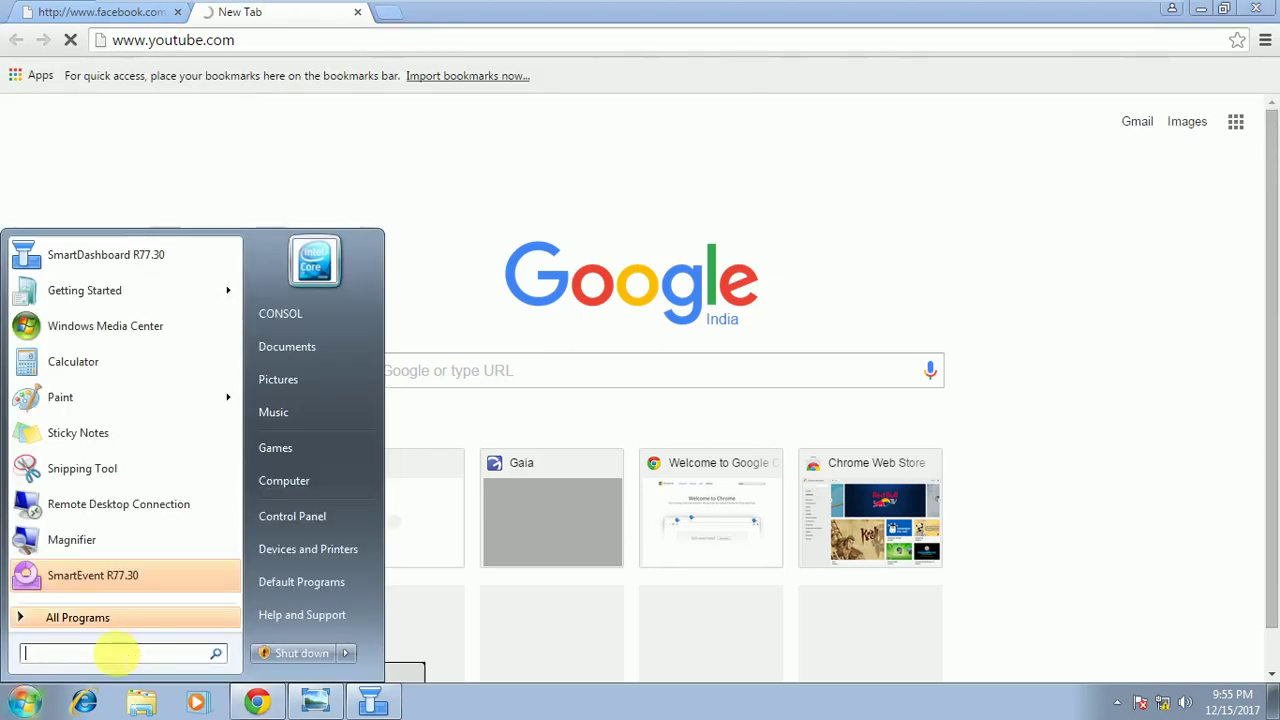
Launch Command Prompt from a cmd search, move it beside YouTube's error page, and begin a ping command
{"action": "type", "text": "cmd"}
{"action": "key", "text": "Return"}
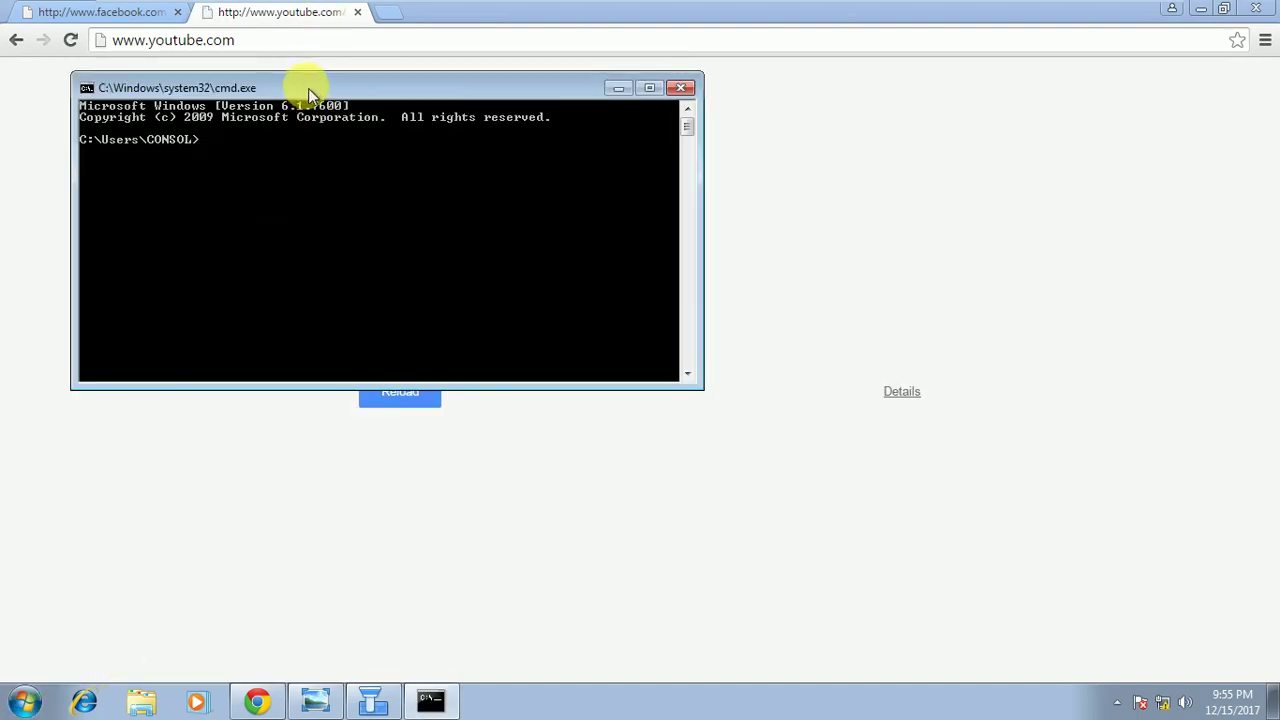
{"action": "left_click_drag", "start_coordinate": [308, 88], "coordinate": [751, 203]}
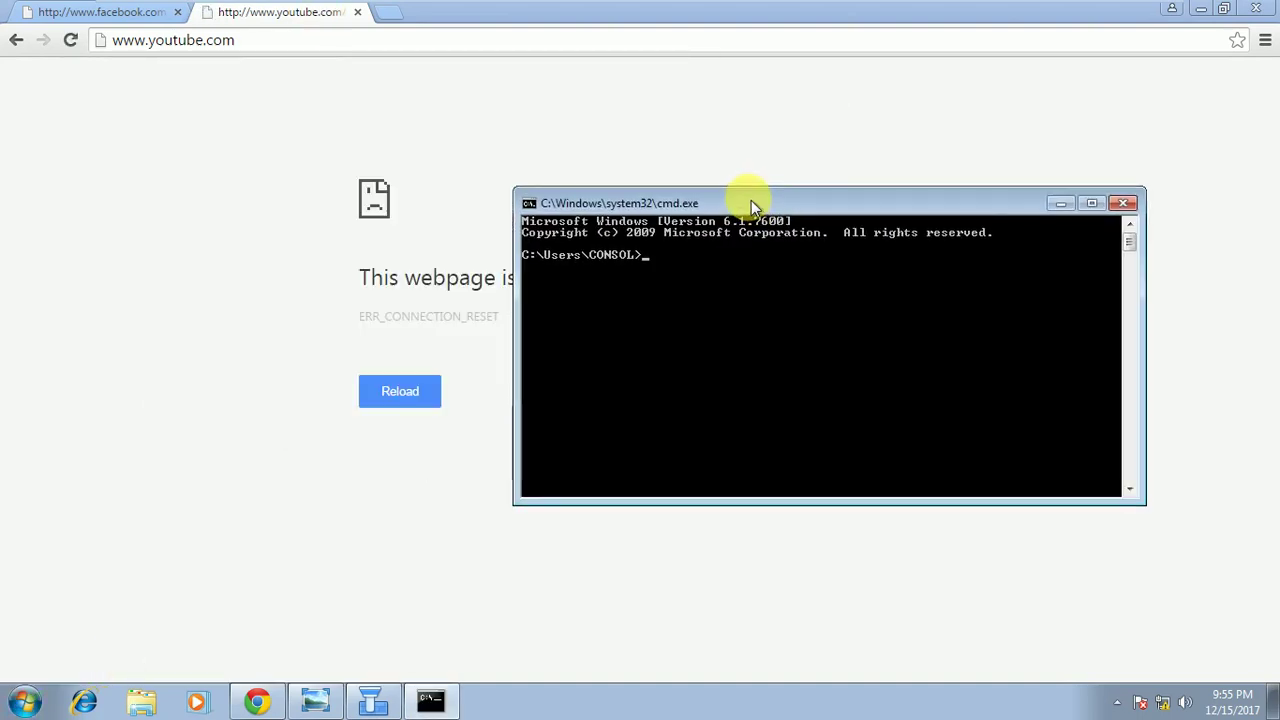
{"action": "type", "text": "ping"}
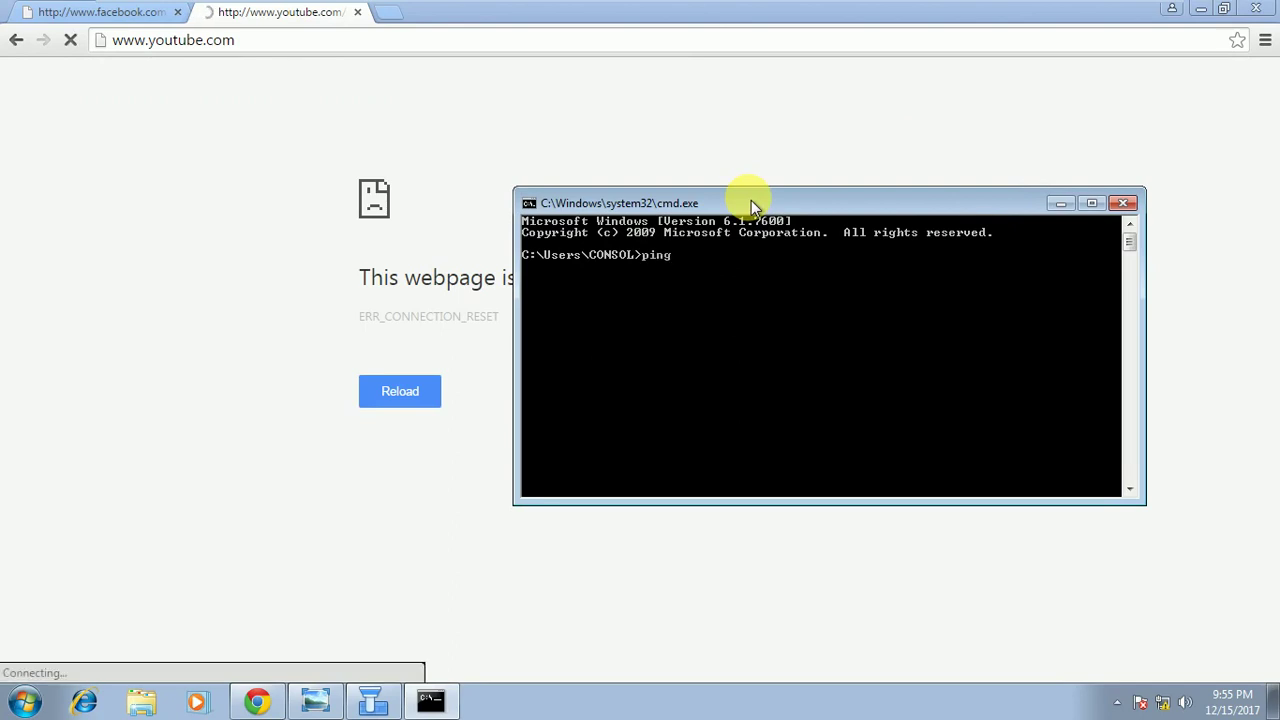